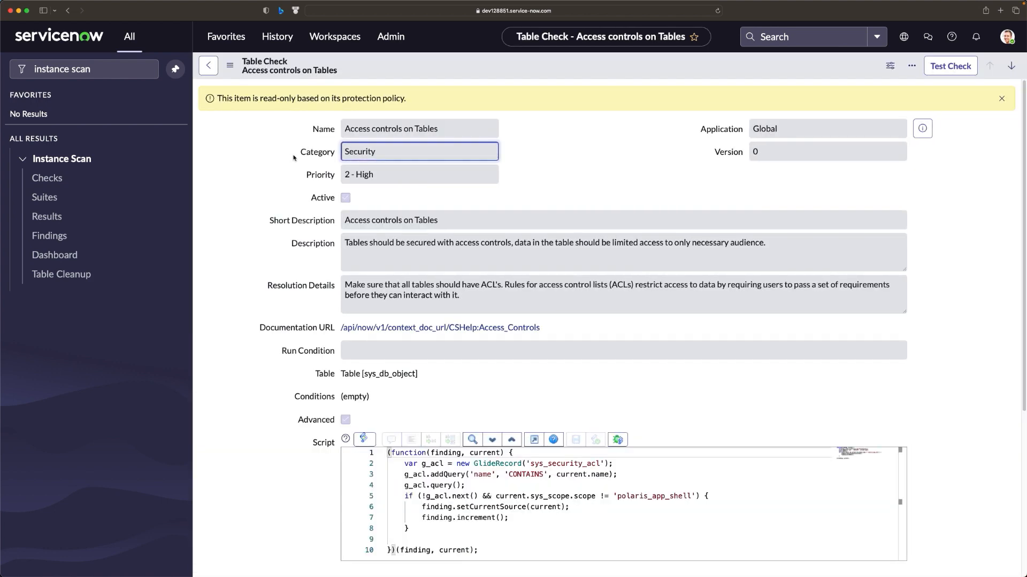
- Review the name, category, priority, short description, description and resolution details of the Access controls on Tables check
drag(315, 127, 416, 128)
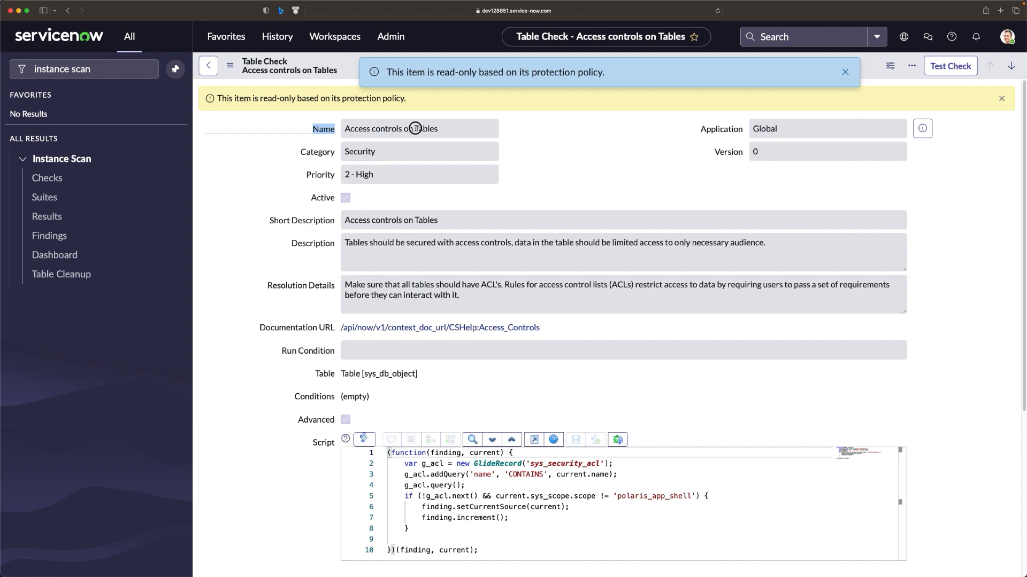
drag(293, 154, 366, 173)
click(261, 214)
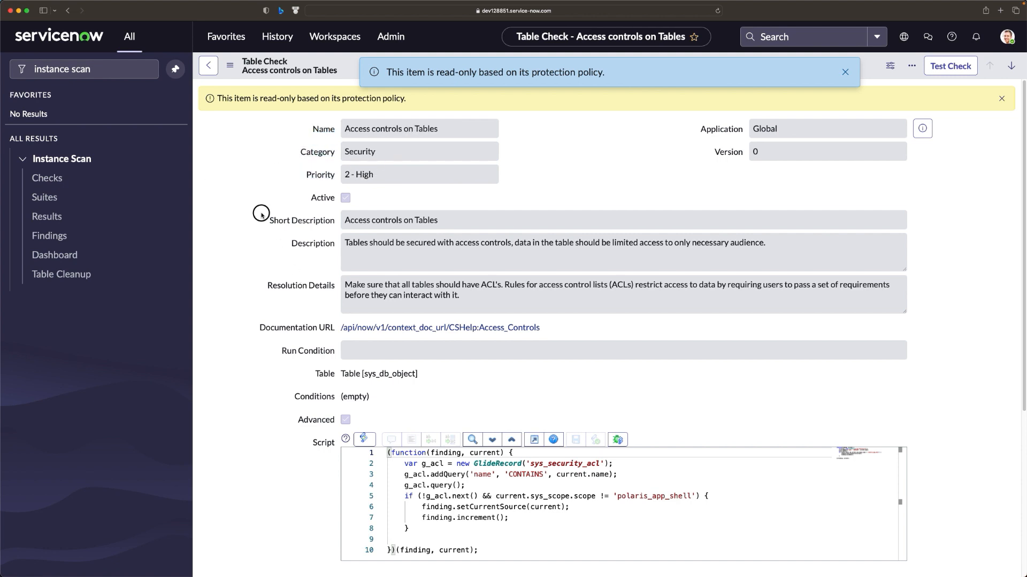
drag(262, 213, 357, 216)
drag(272, 244, 393, 236)
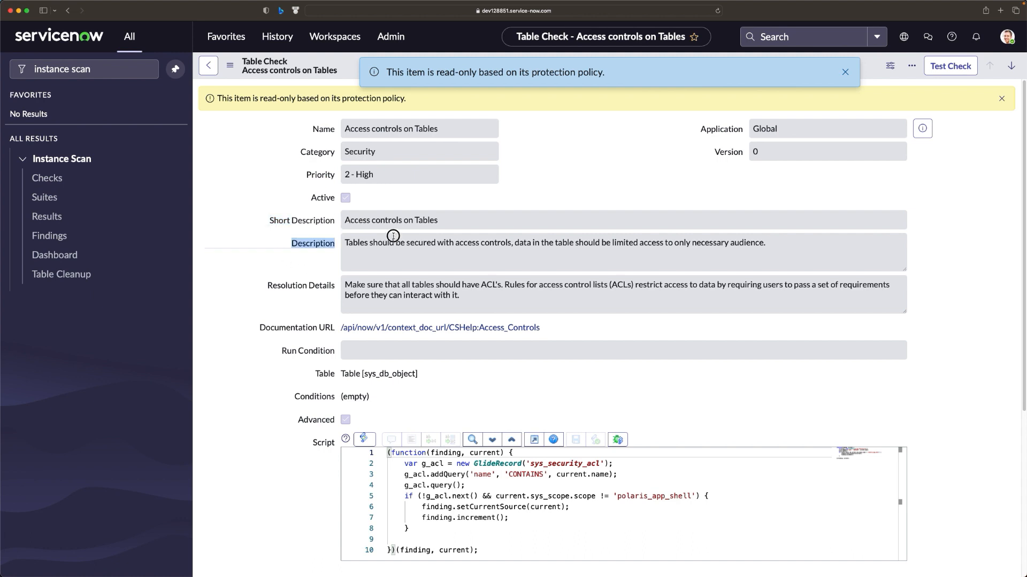
drag(254, 283, 363, 284)
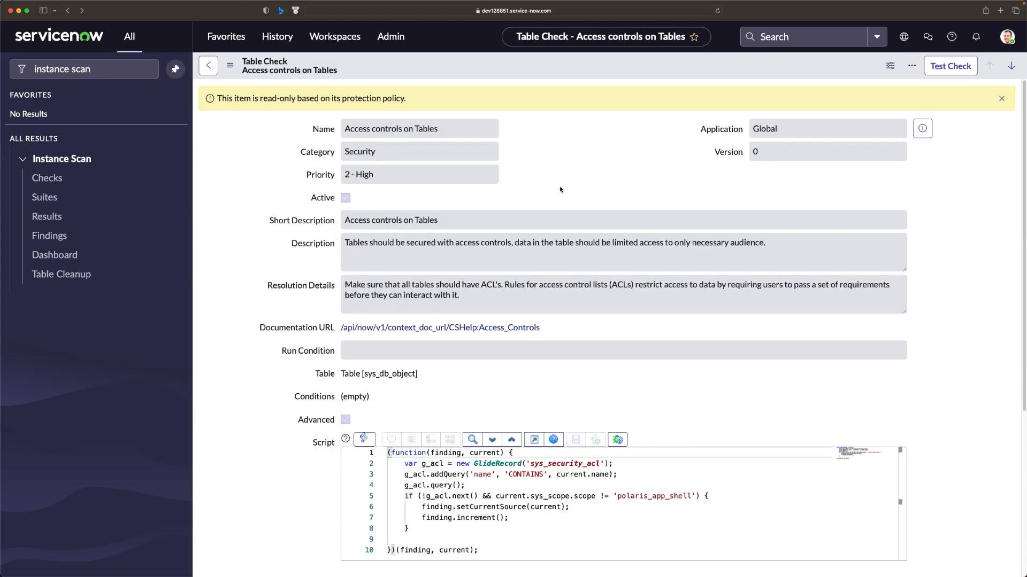
- Open a blank Table Check form from the Instance Scan checks list
click(47, 179)
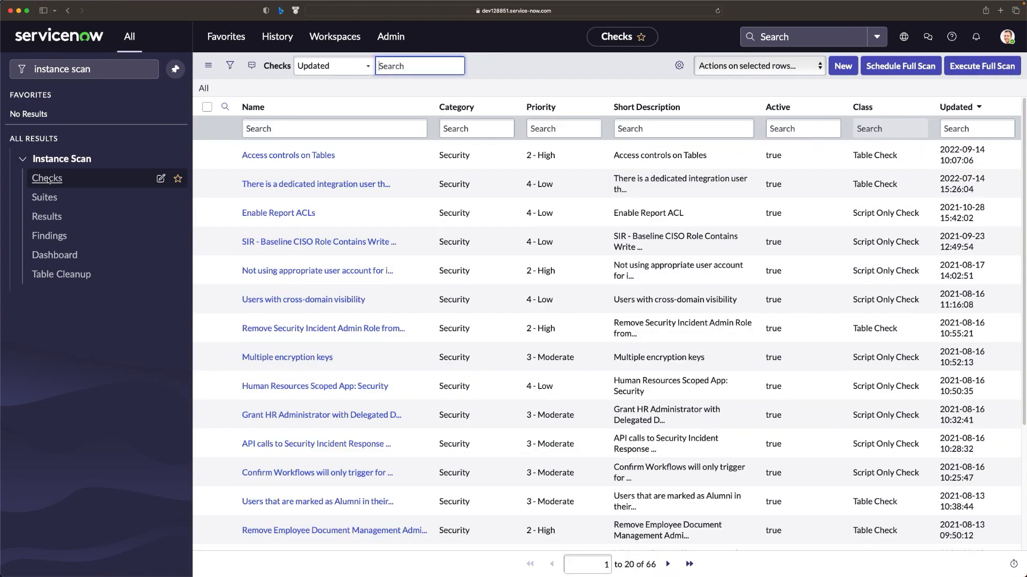
click(843, 66)
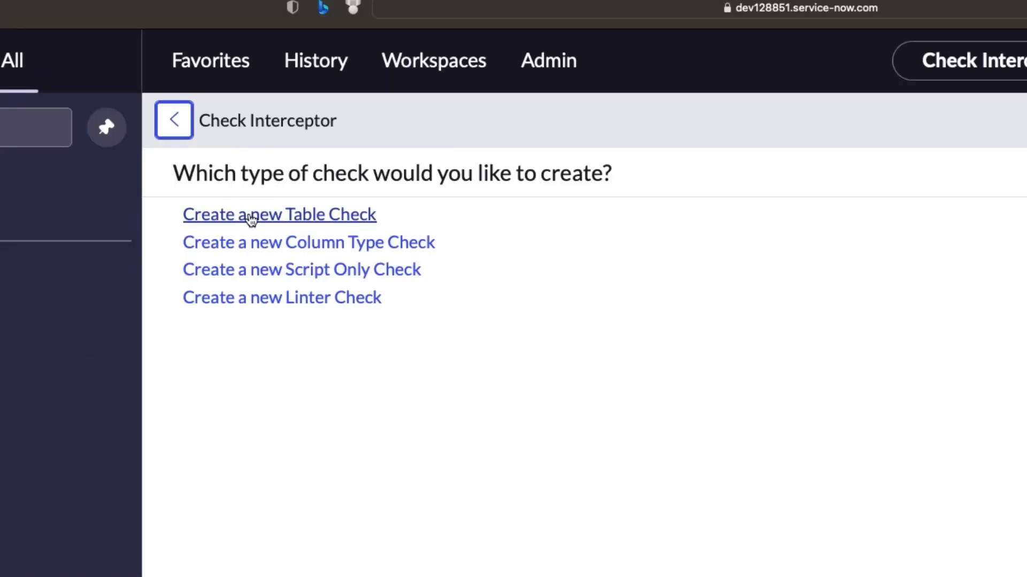
click(321, 221)
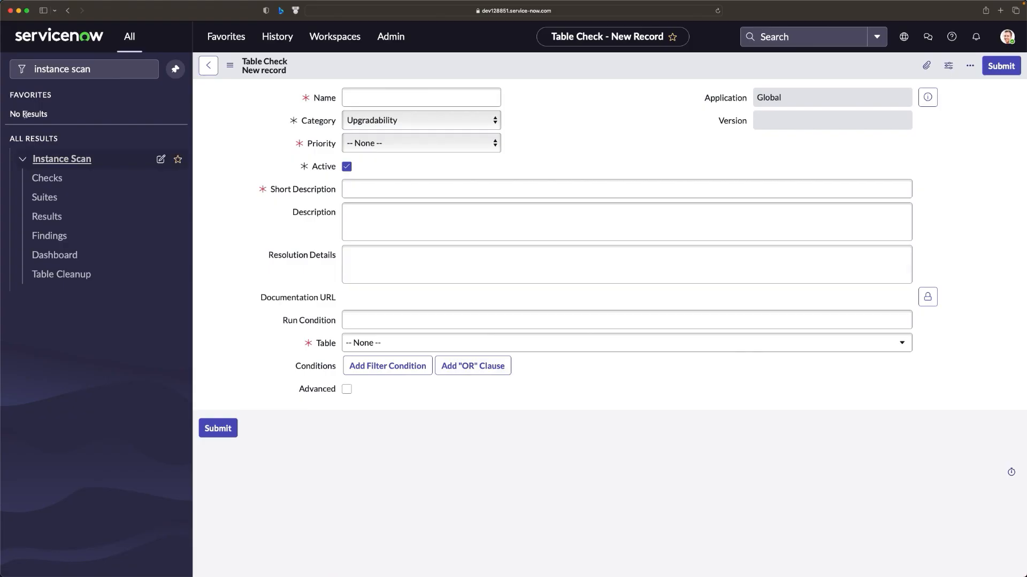
- Open a blank Column Type Check form from the checks list and inspect its column type options and script
click(49, 179)
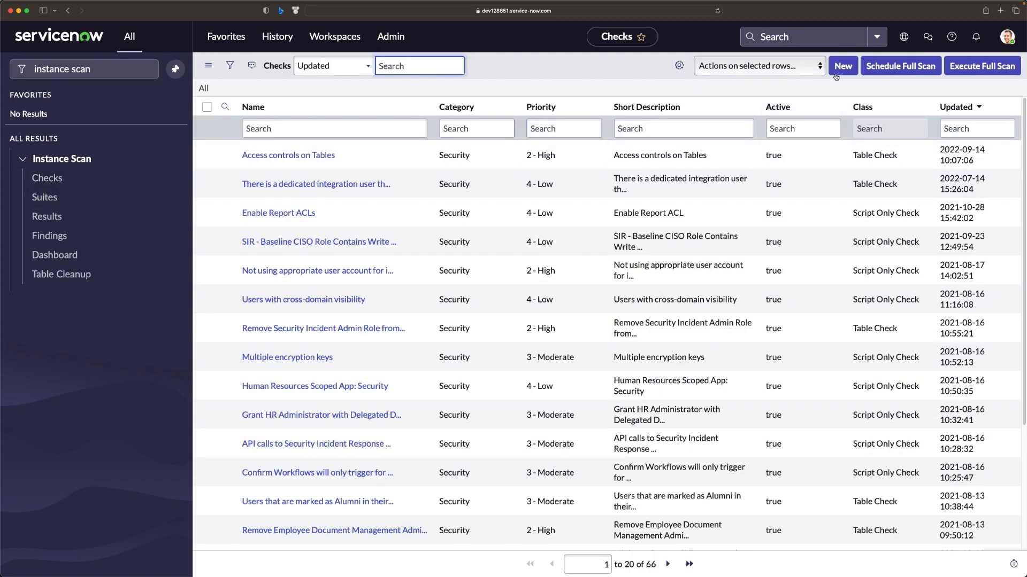
click(842, 67)
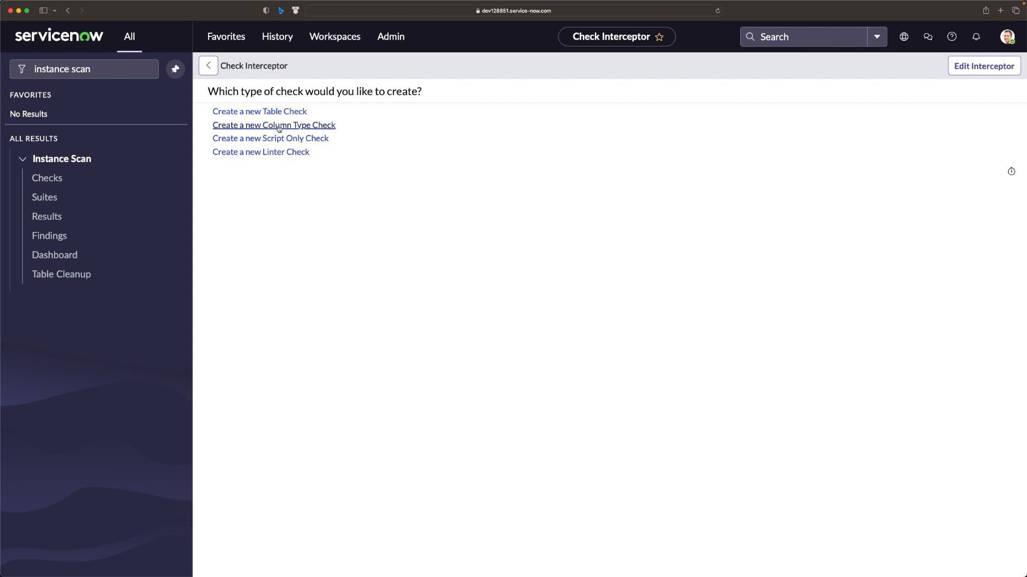
click(278, 126)
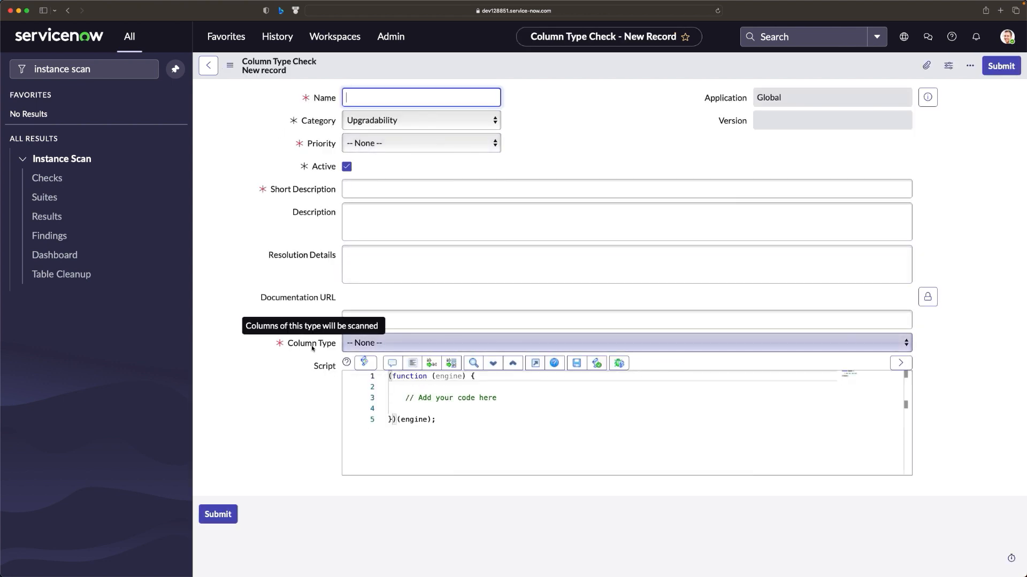
click(372, 343)
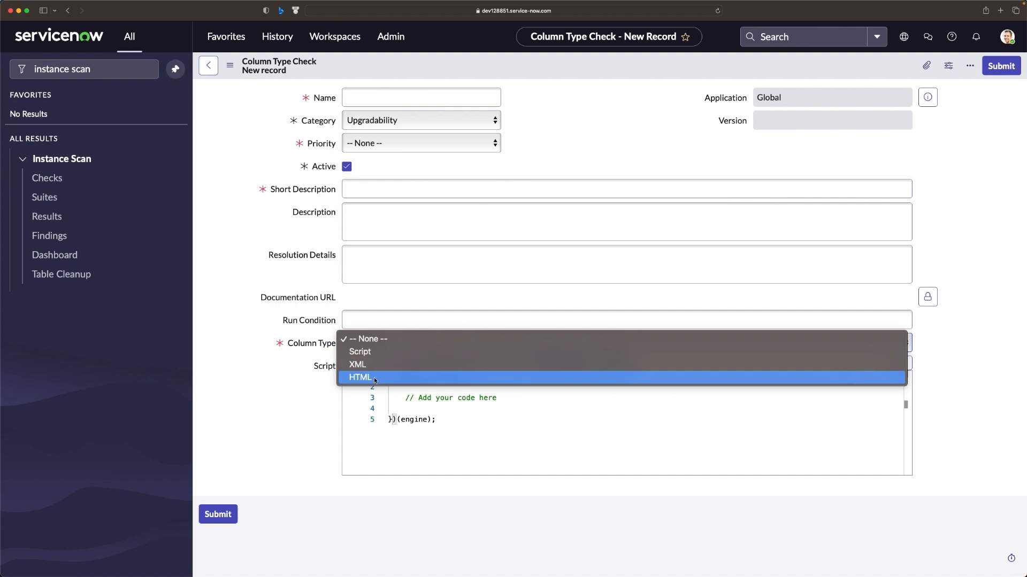
click(327, 412)
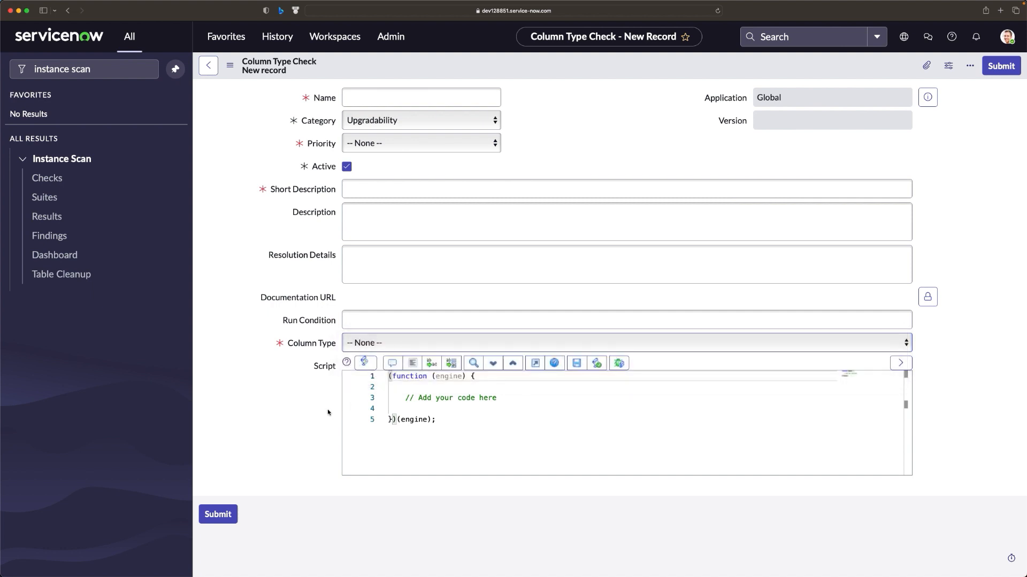
click(466, 400)
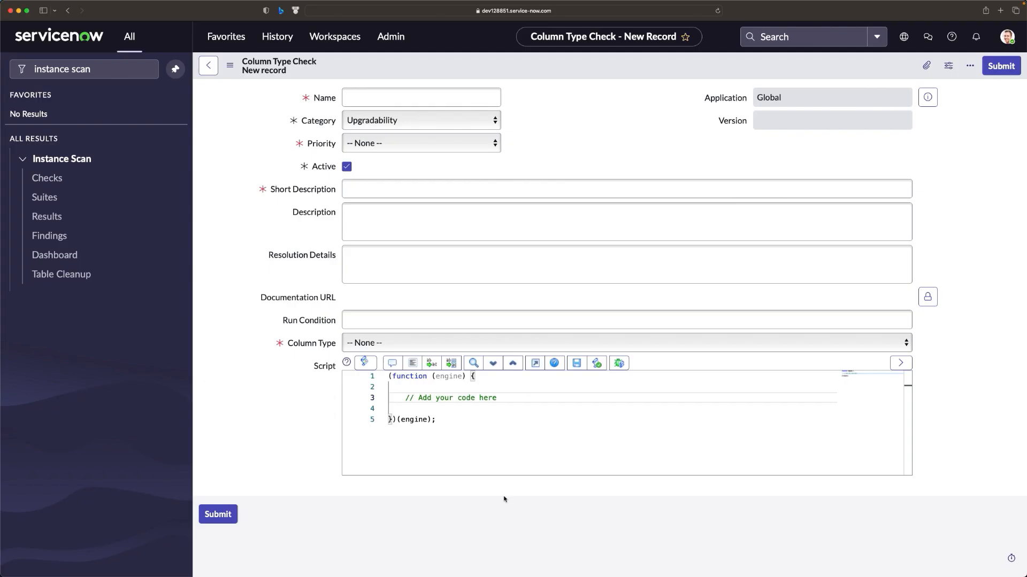
- Open a blank Script Only Check form from the Instance Scan checks list
click(47, 179)
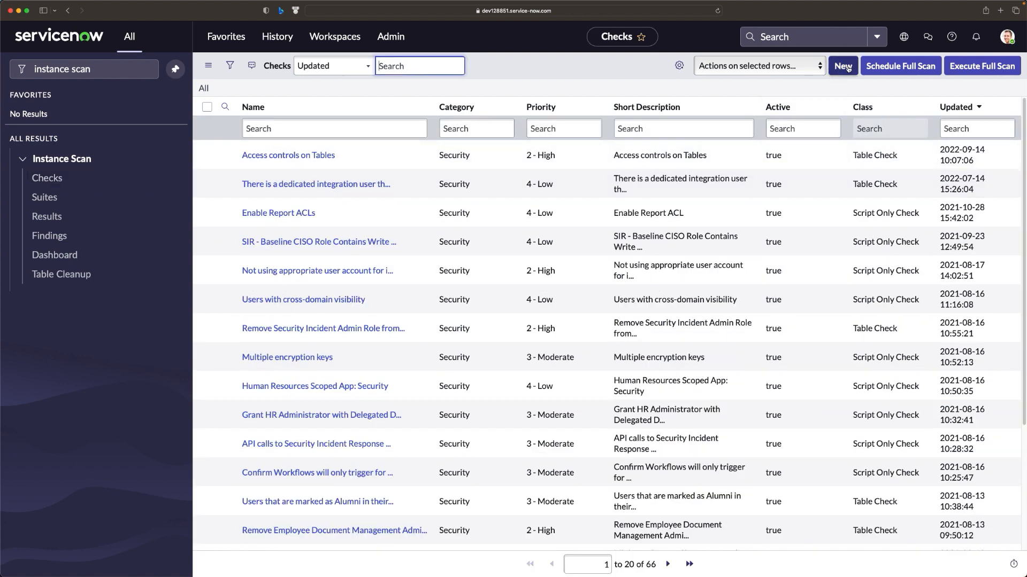
click(842, 66)
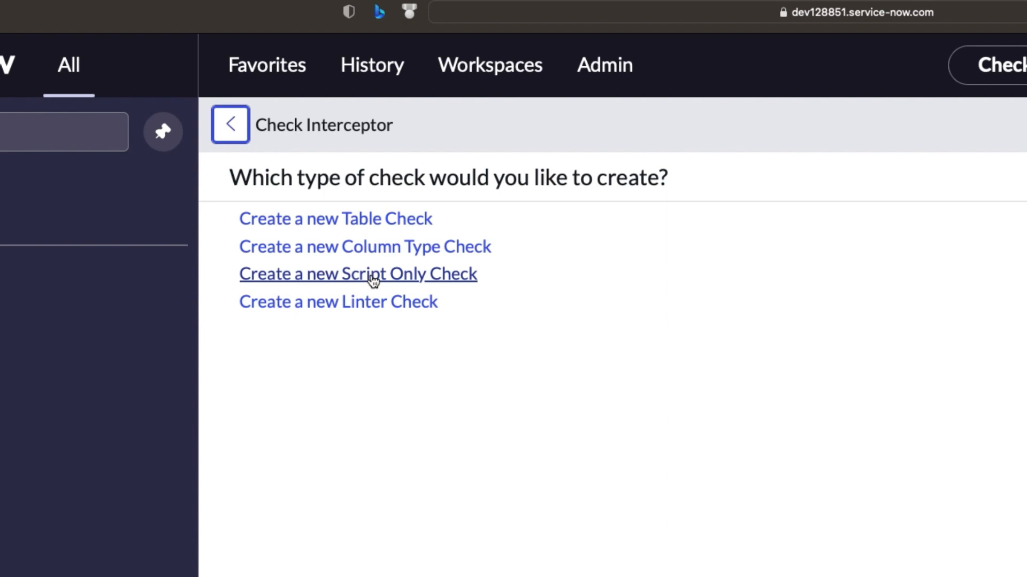
click(373, 280)
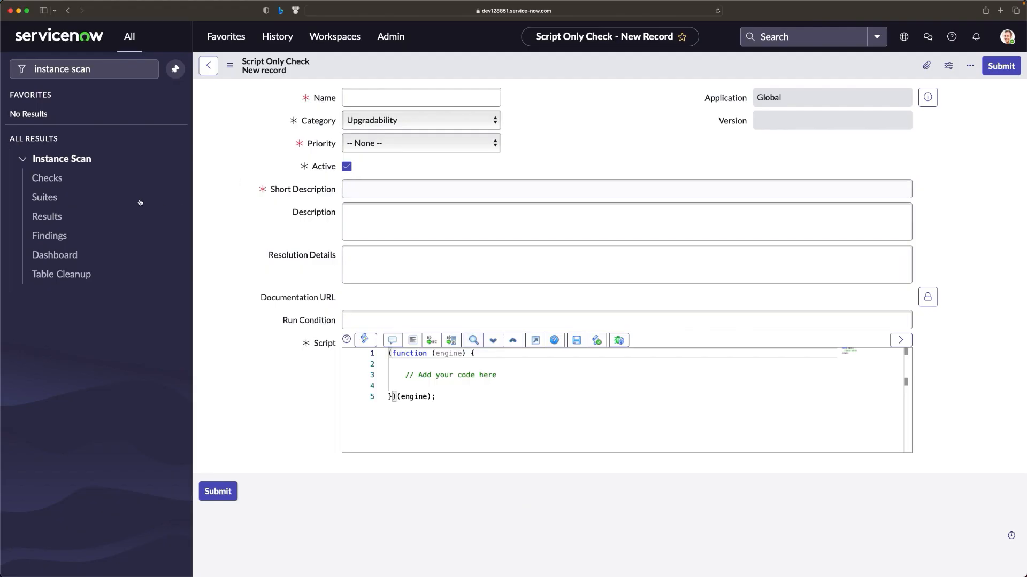
- Open a blank Linter Check form from the checks list, inspect its script, and return to the checks
click(47, 178)
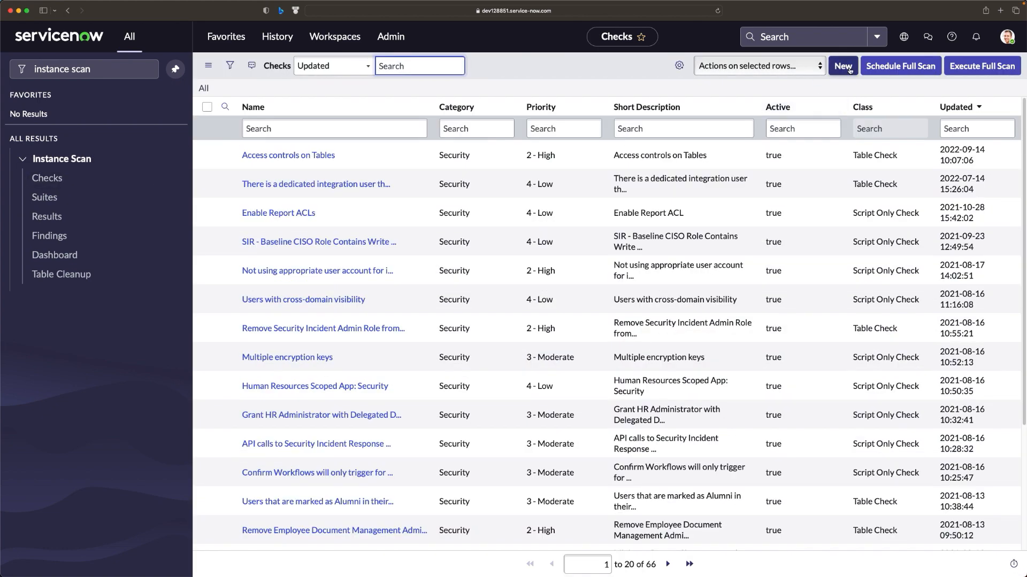
click(844, 66)
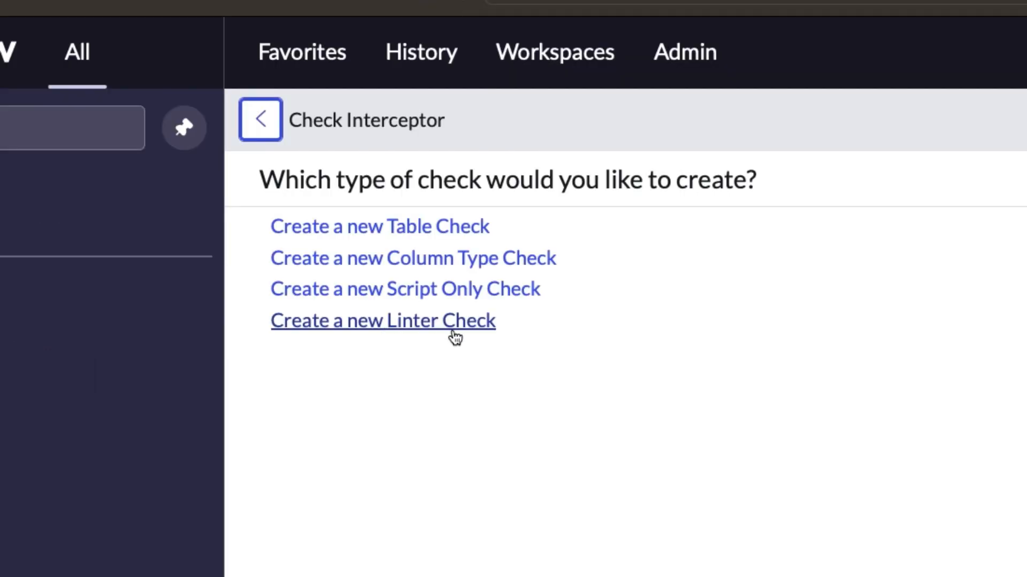
click(426, 336)
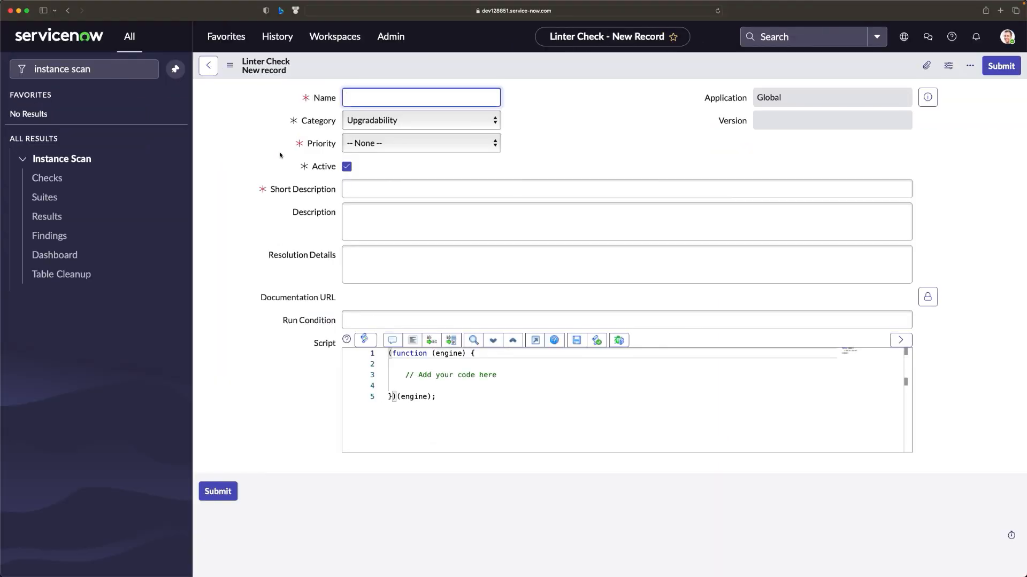
click(454, 376)
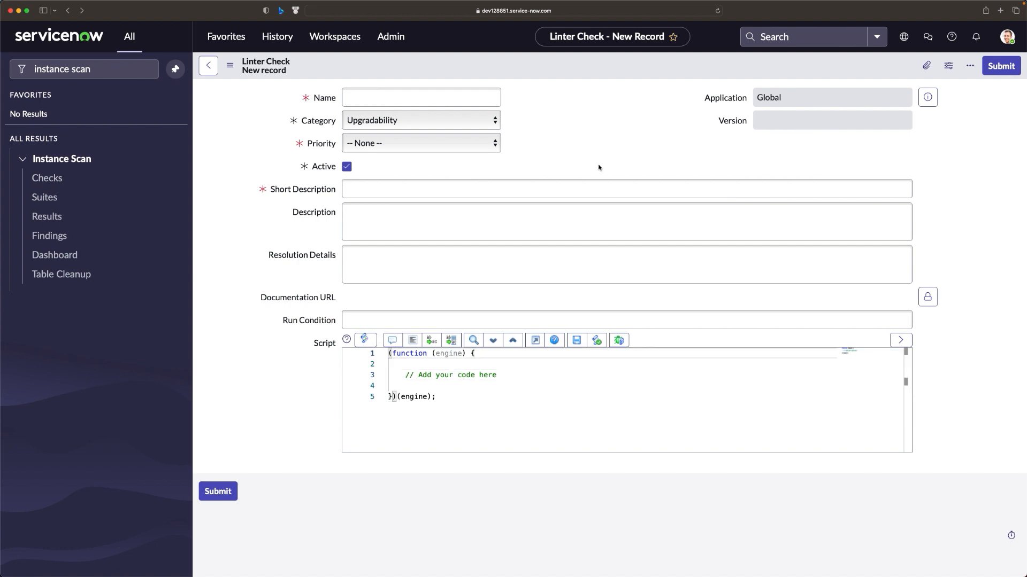
click(43, 180)
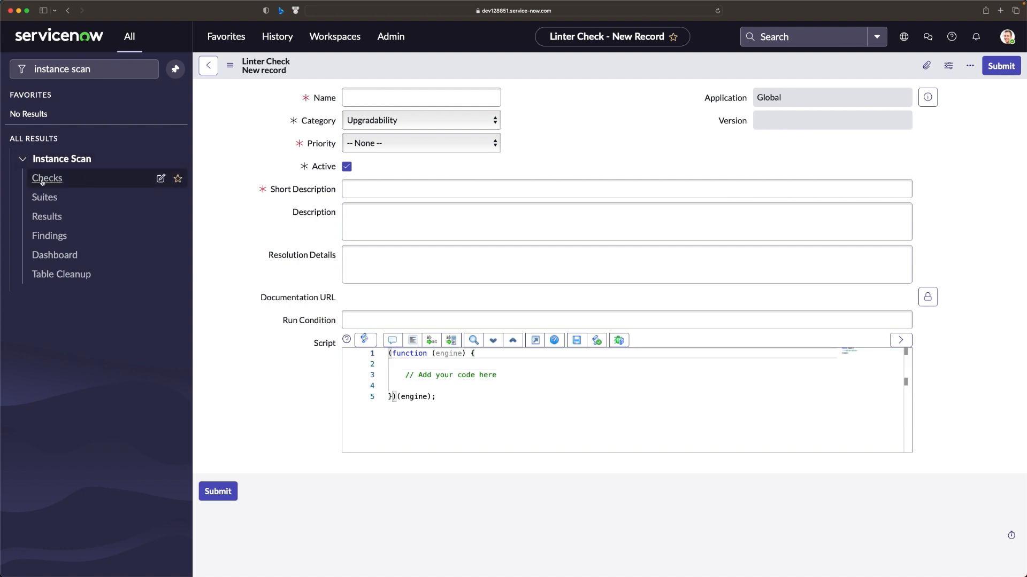
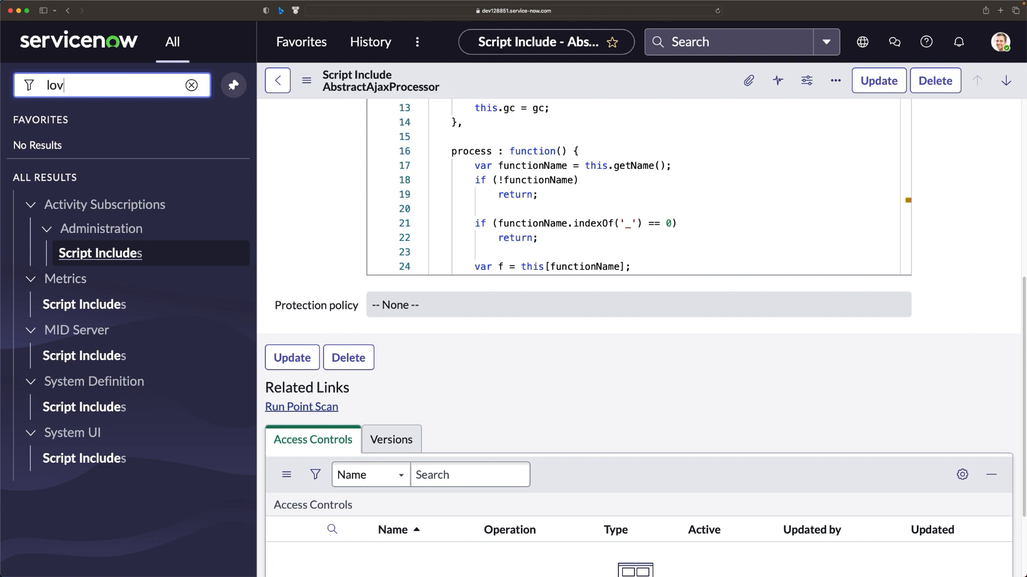
- Find Local Update Sets and open the Default update set of the Global application to view its scan link and customer updates
text(update)
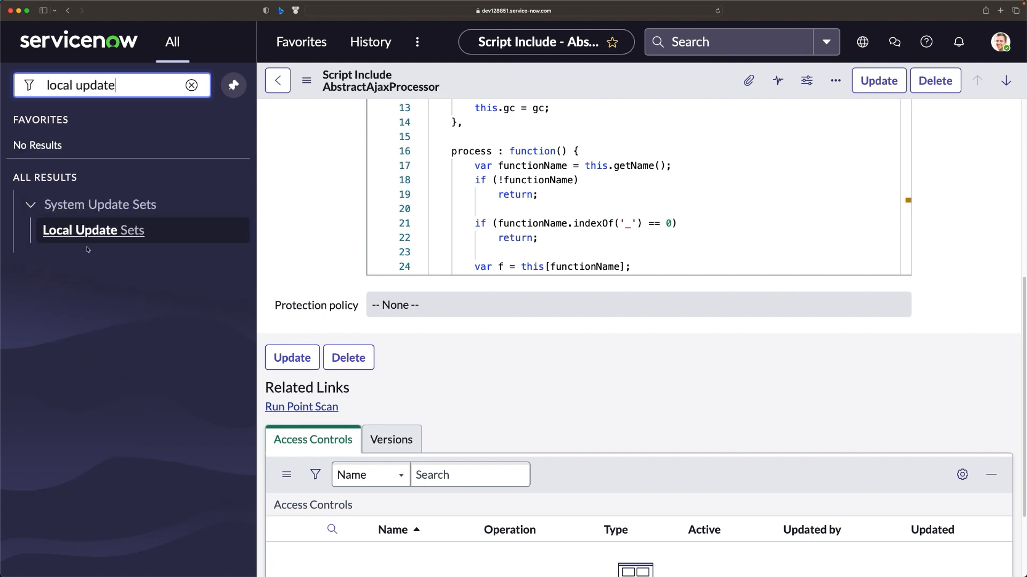
click(97, 230)
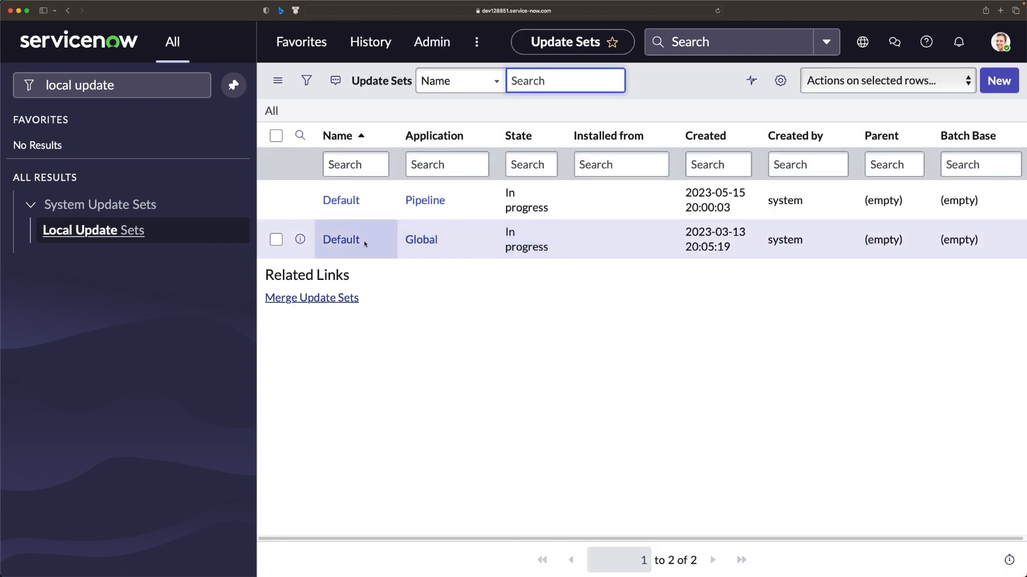
click(345, 240)
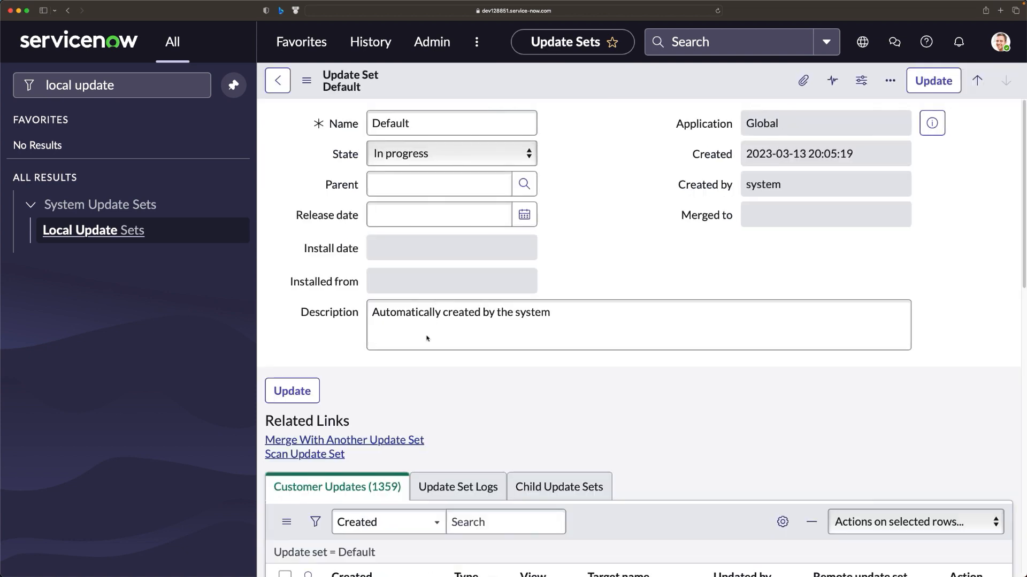
scroll(355, 371, down, 3)
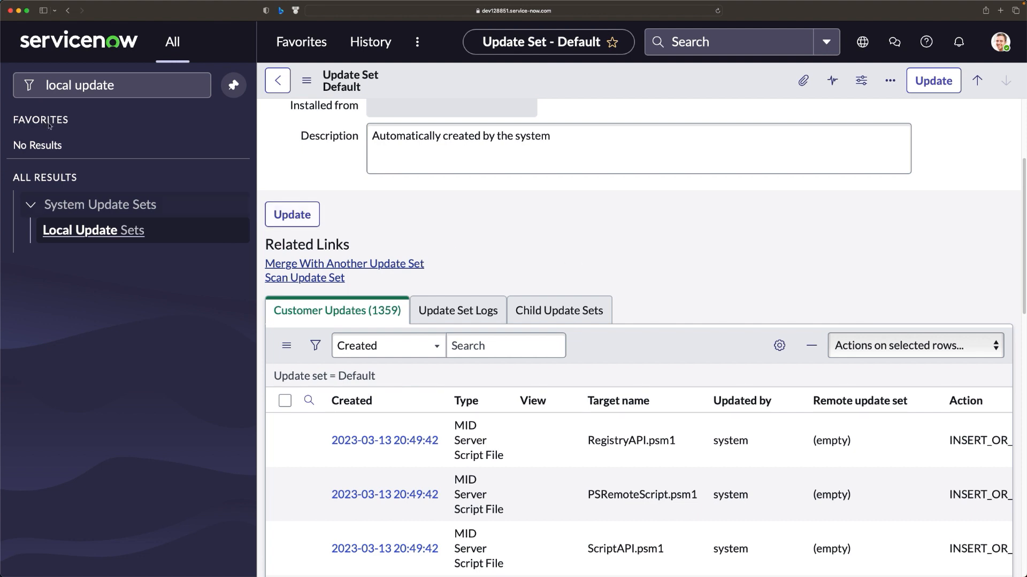
- Filter the navigator for "system application" and open the list of all available applications
click(21, 84)
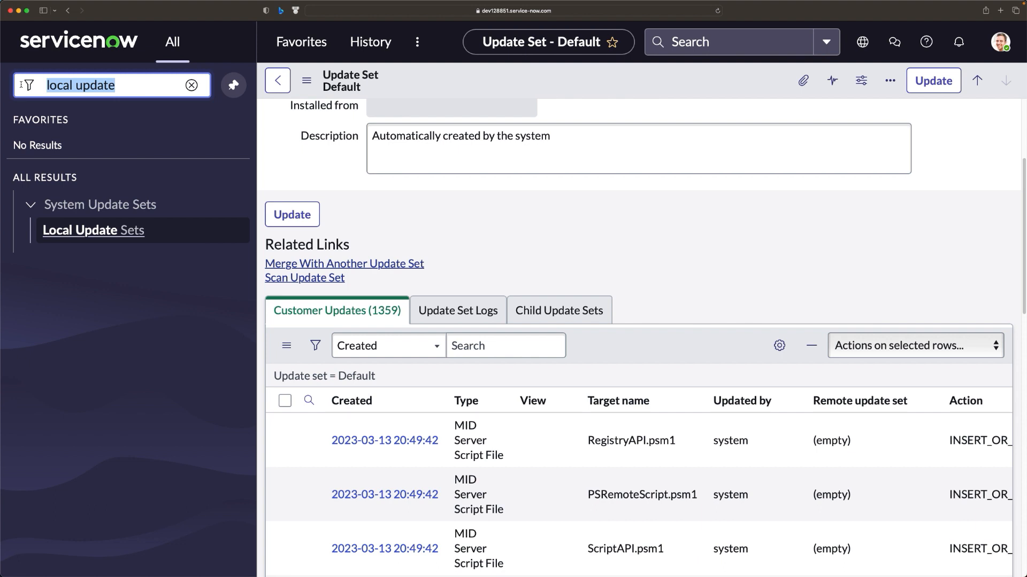
text(syste)
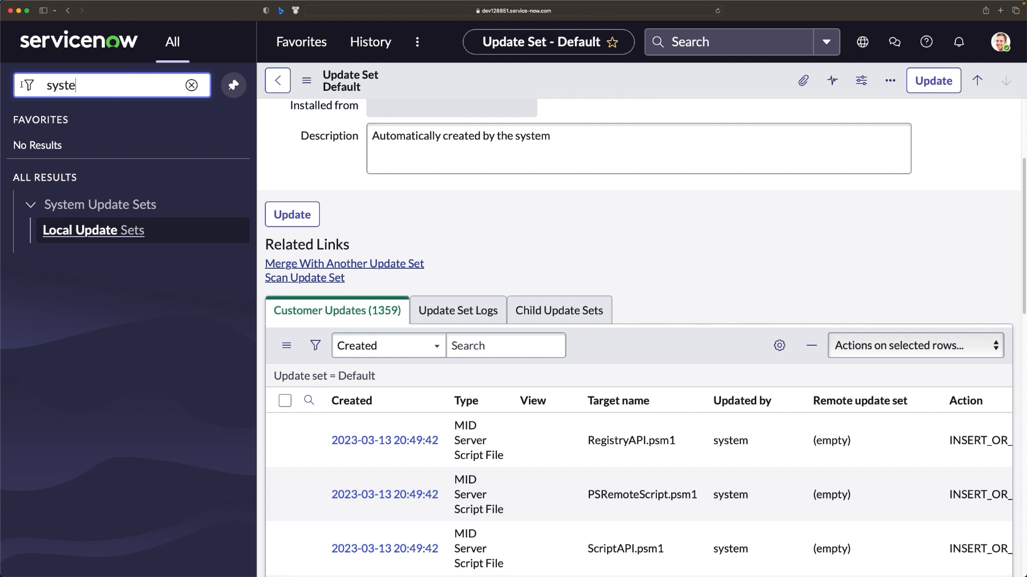
text(m applica)
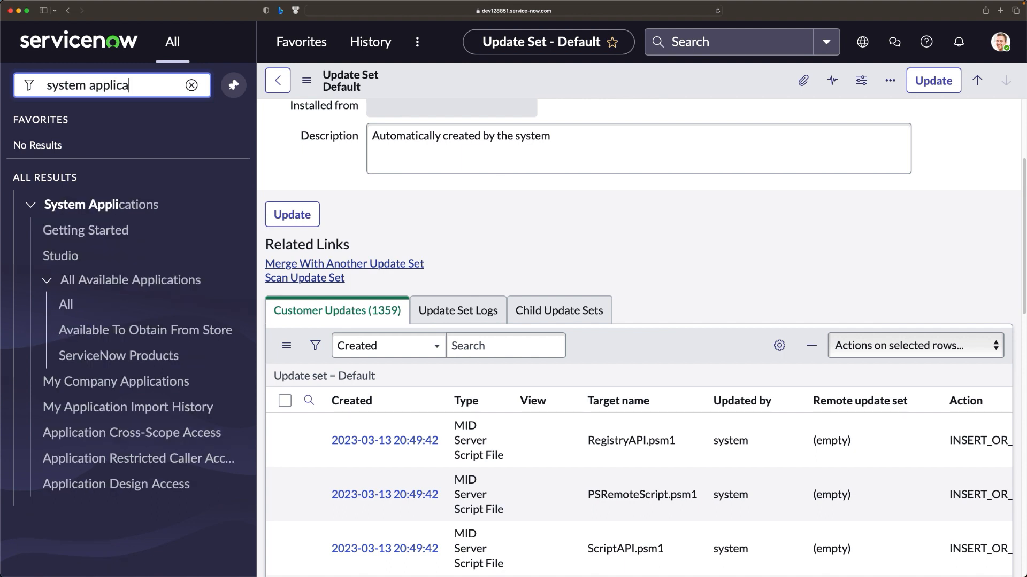
text(tion)
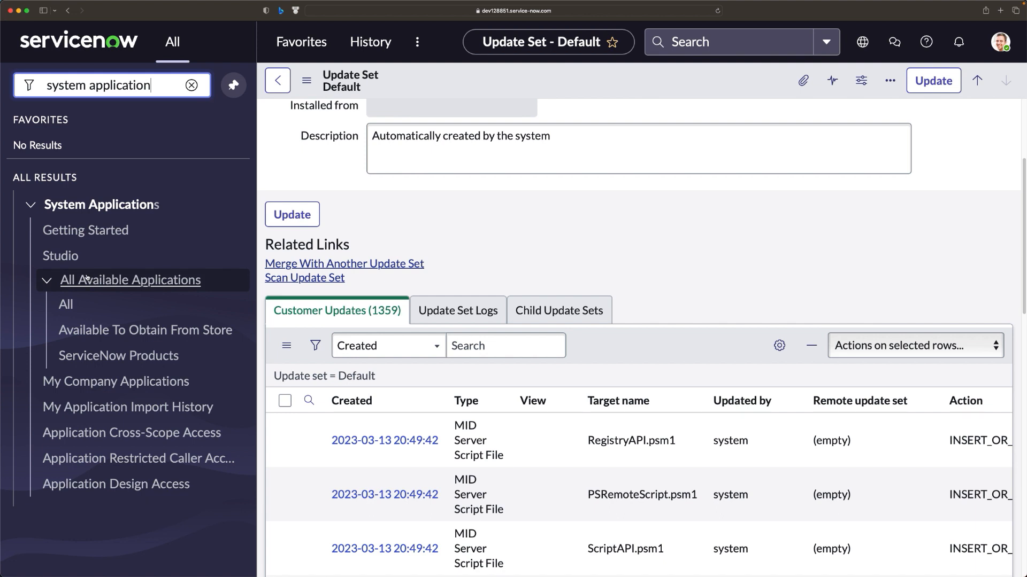
click(107, 280)
click(107, 280)
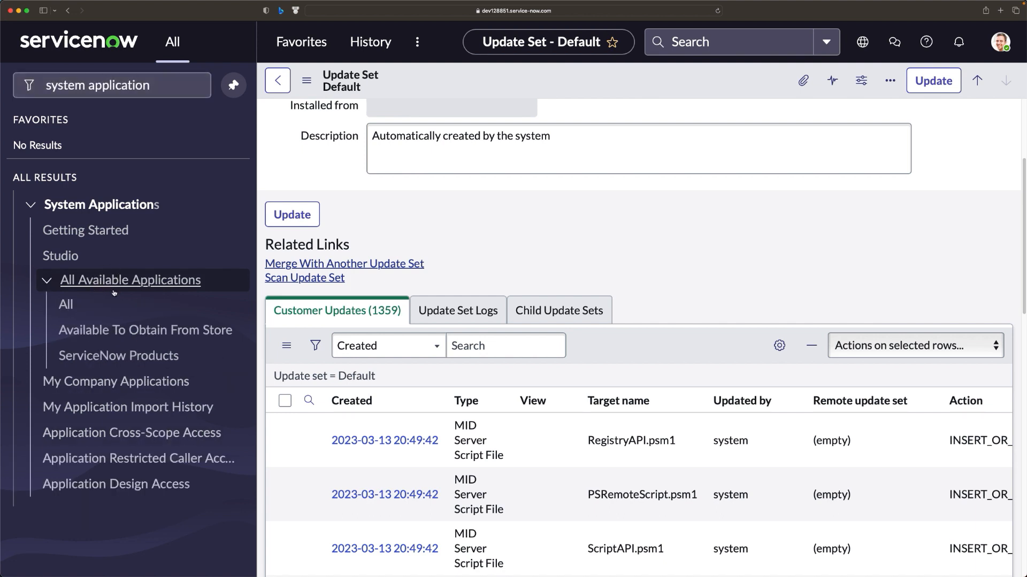
click(67, 305)
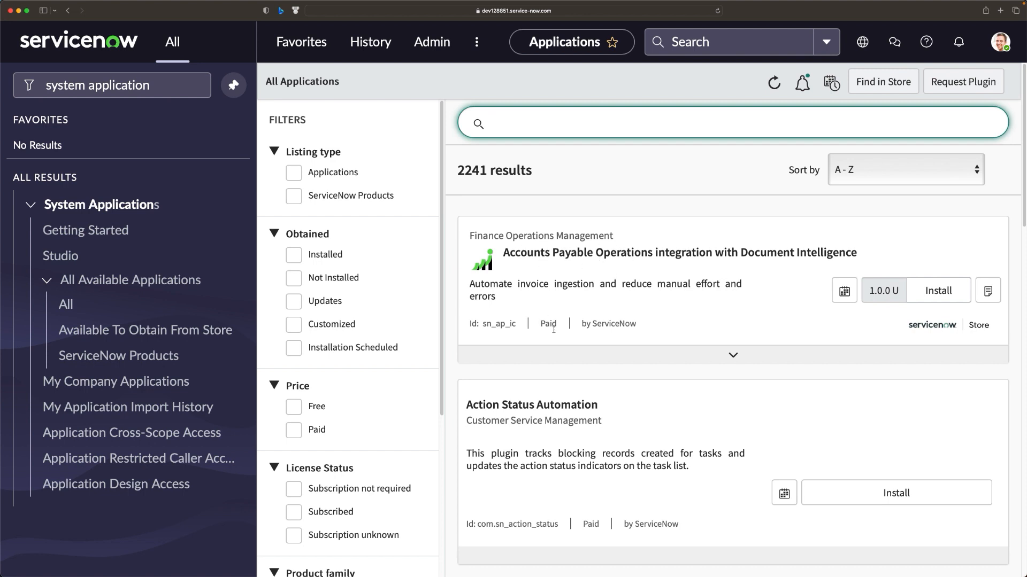
- Open the Action Status Automation plugin record from the applications list and review its details and related links
scroll(530, 409, down, 1)
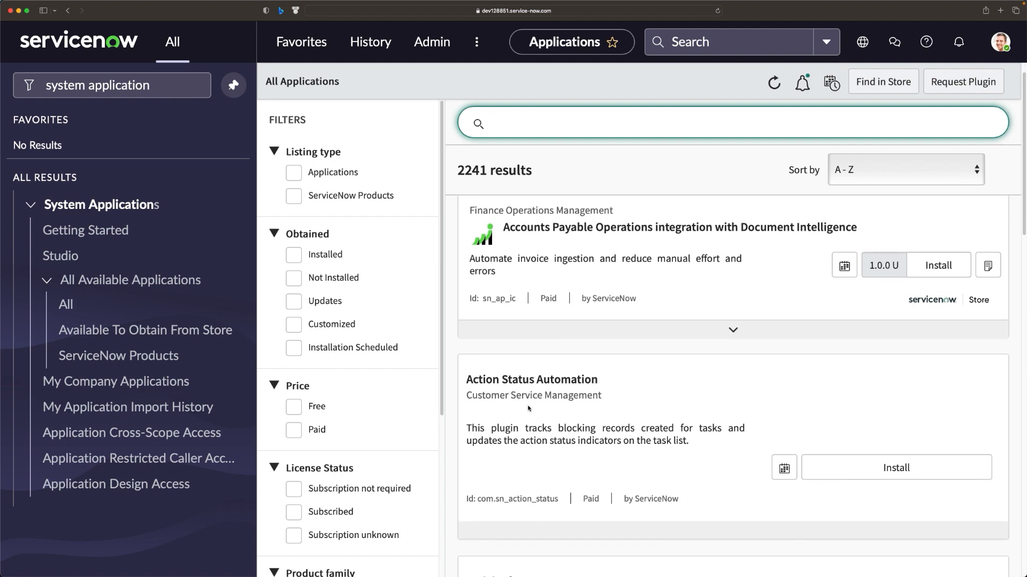
click(517, 380)
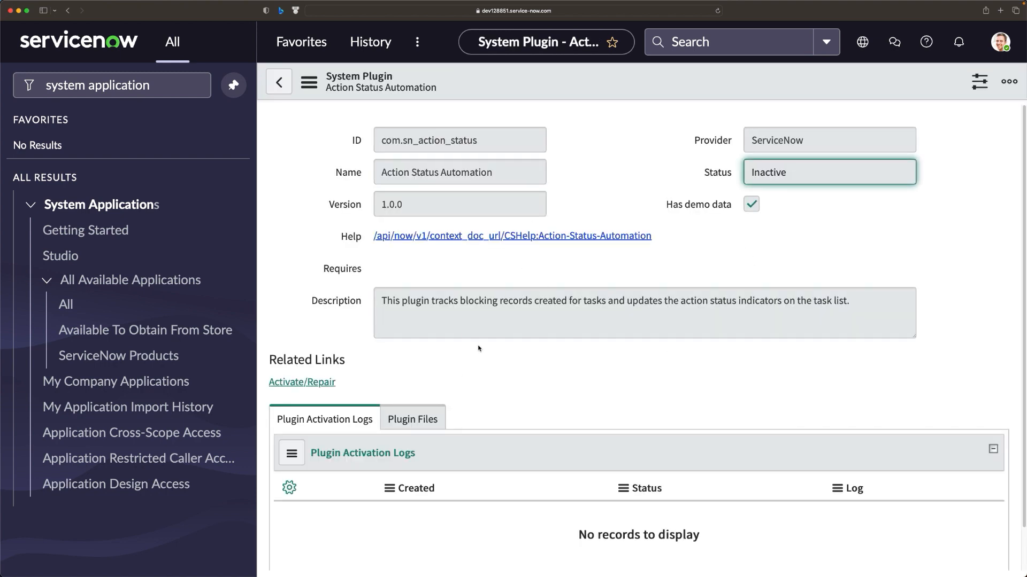
scroll(479, 348, down, 2)
scroll(480, 348, up, 2)
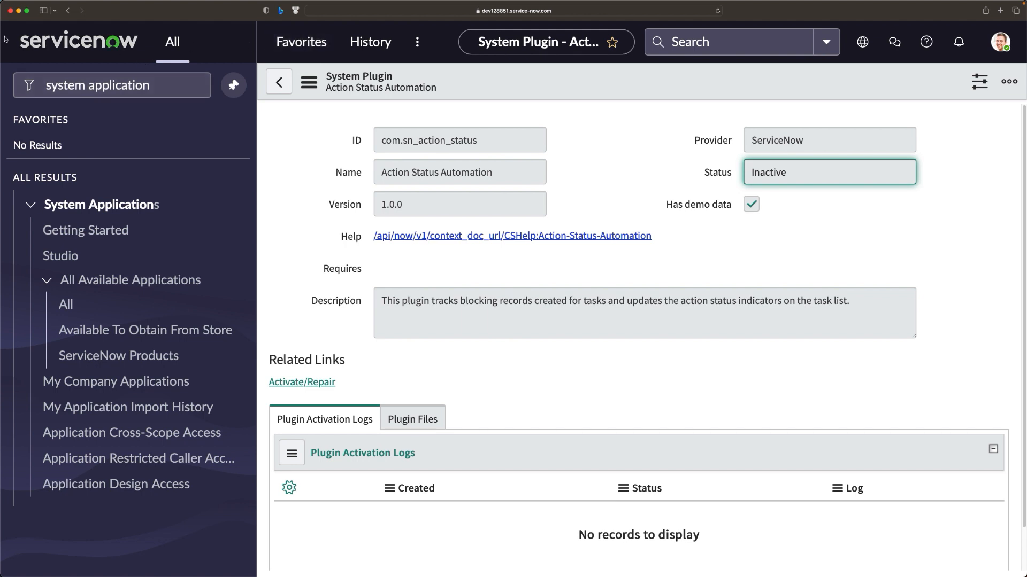
- Return to the applications list and open the Admin Center store application to review its related links, including Scan Application
click(68, 11)
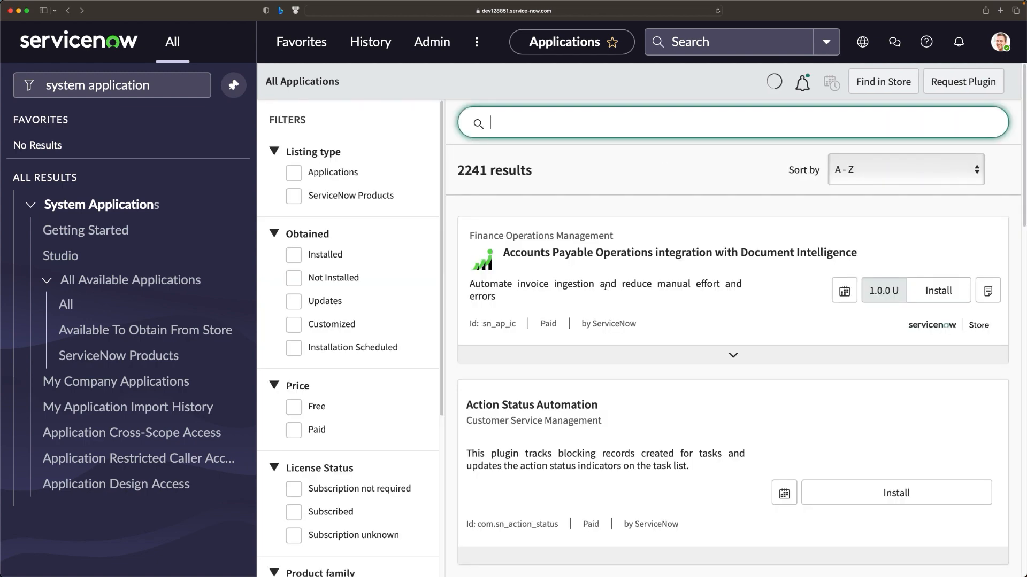
scroll(605, 333, down, 10)
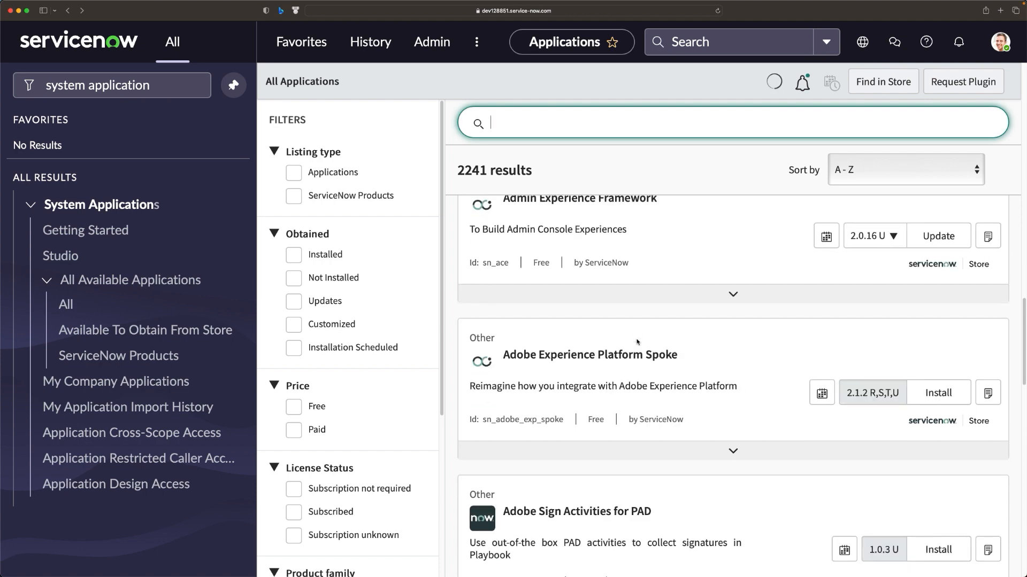
scroll(578, 348, up, 6)
click(539, 364)
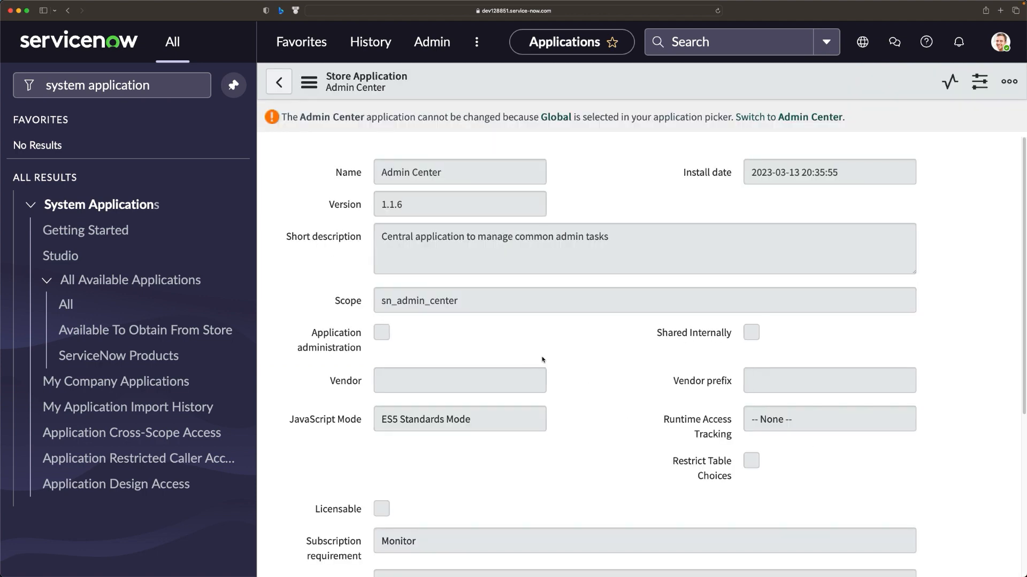
scroll(535, 313, down, 4)
scroll(527, 317, down, 5)
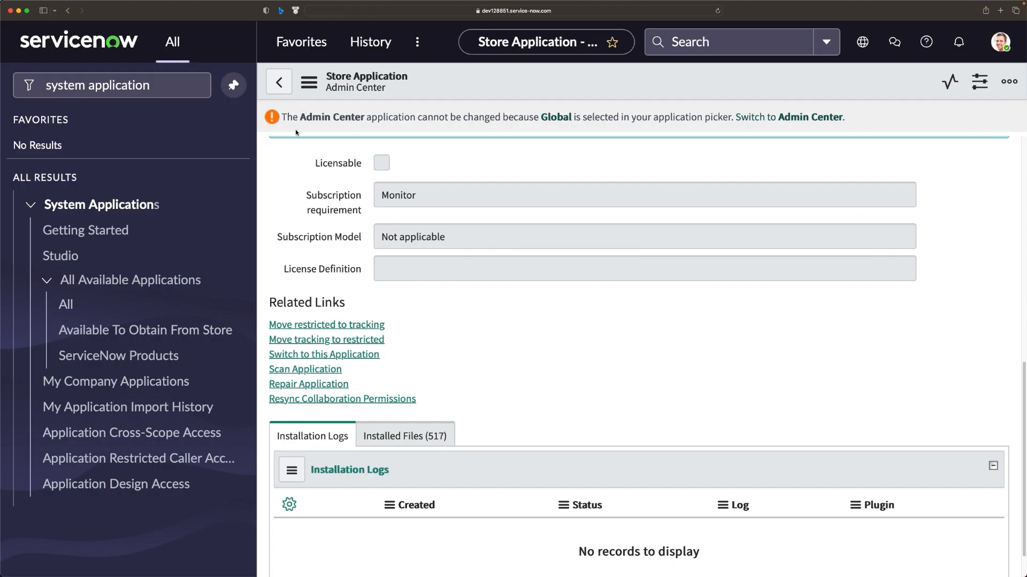
- Filter the navigator for "instance scan" and open the "Access controls on Tables" check from the checks list, dismissing the pop-up notice
click(179, 84)
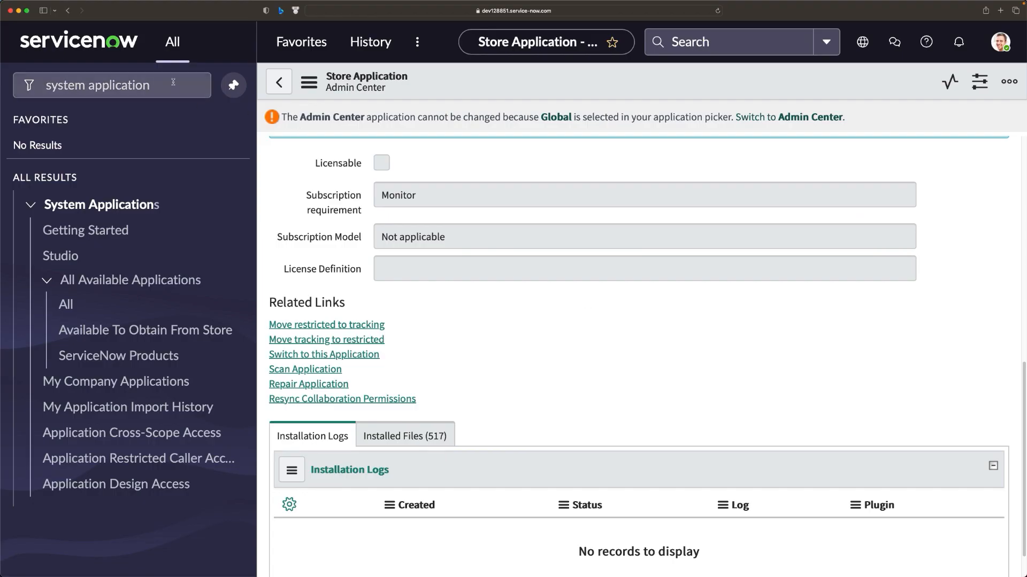
drag(179, 84, 1, 68)
text(in)
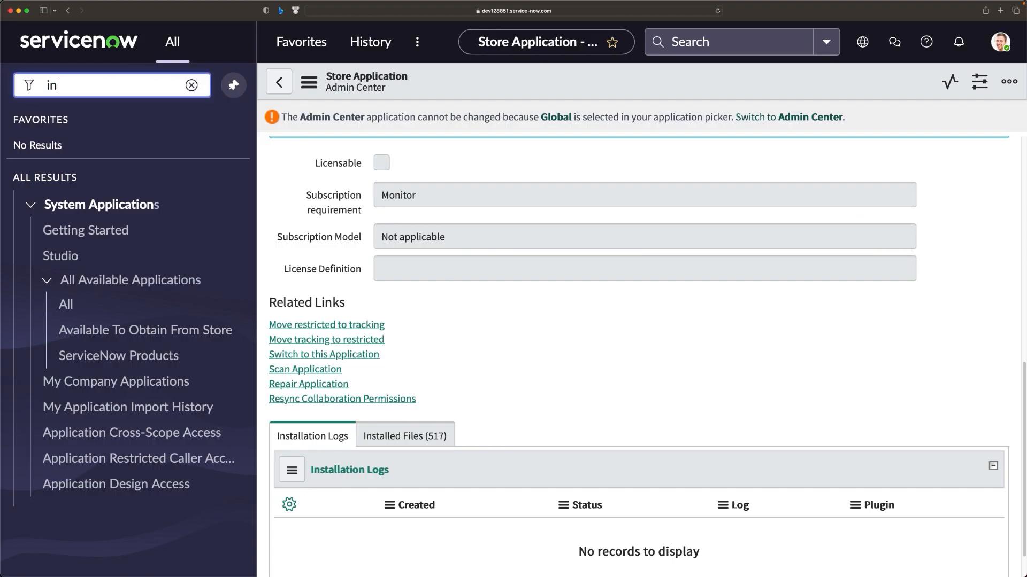
text(stance scan)
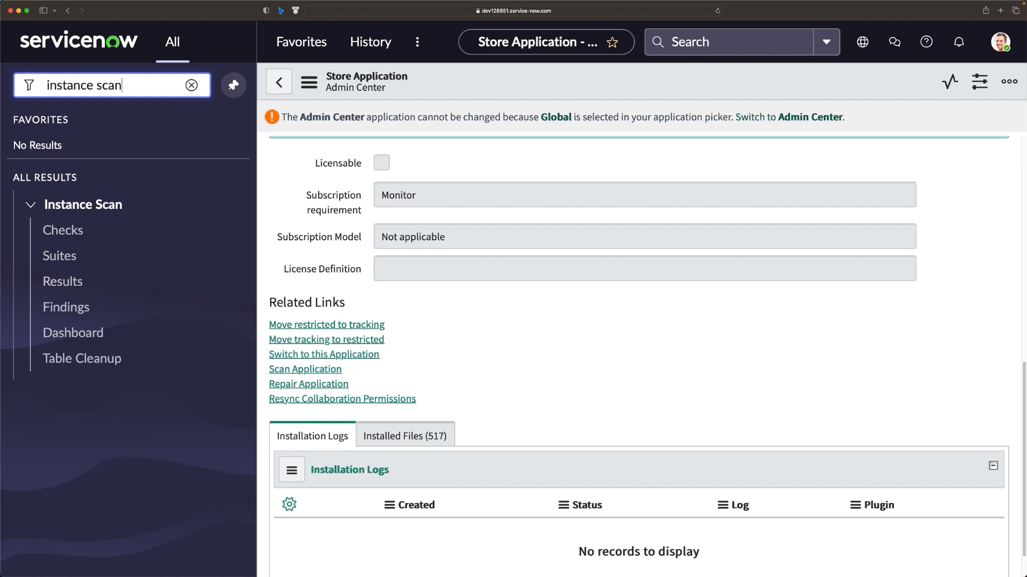
click(70, 232)
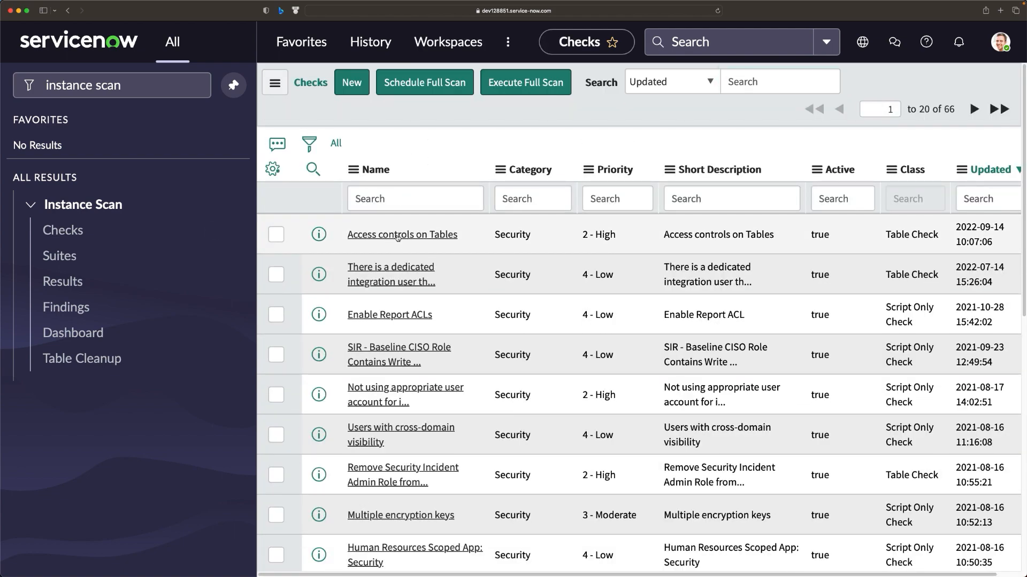
click(398, 235)
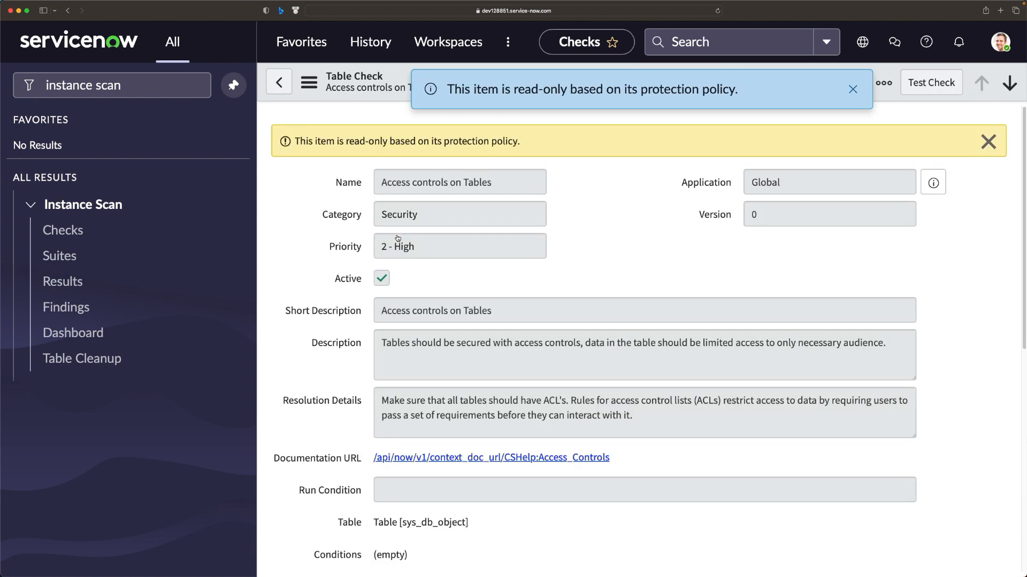
click(852, 90)
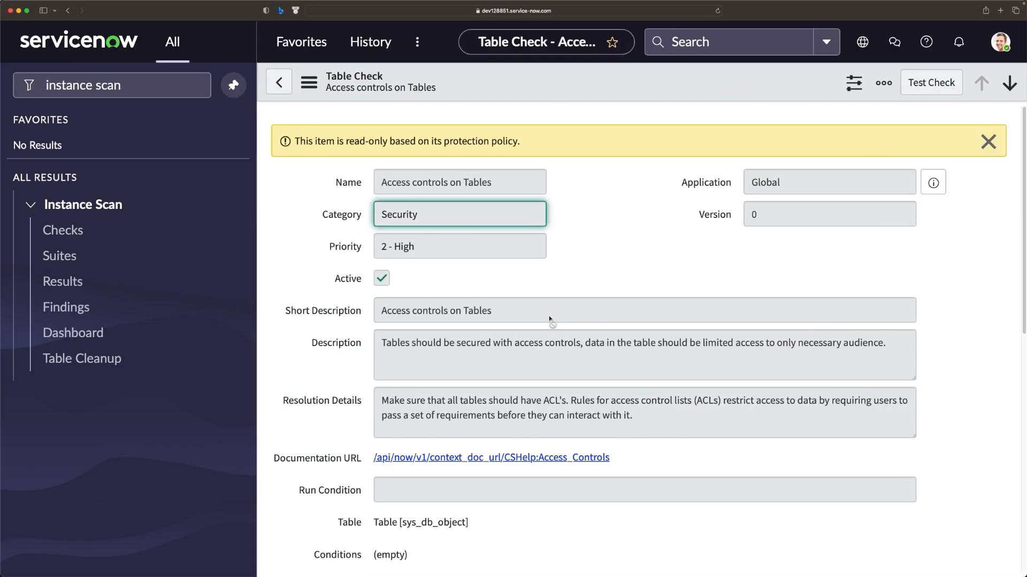
- Return to the checks list, execute a full scan, and go to its result once the scan completes
click(68, 232)
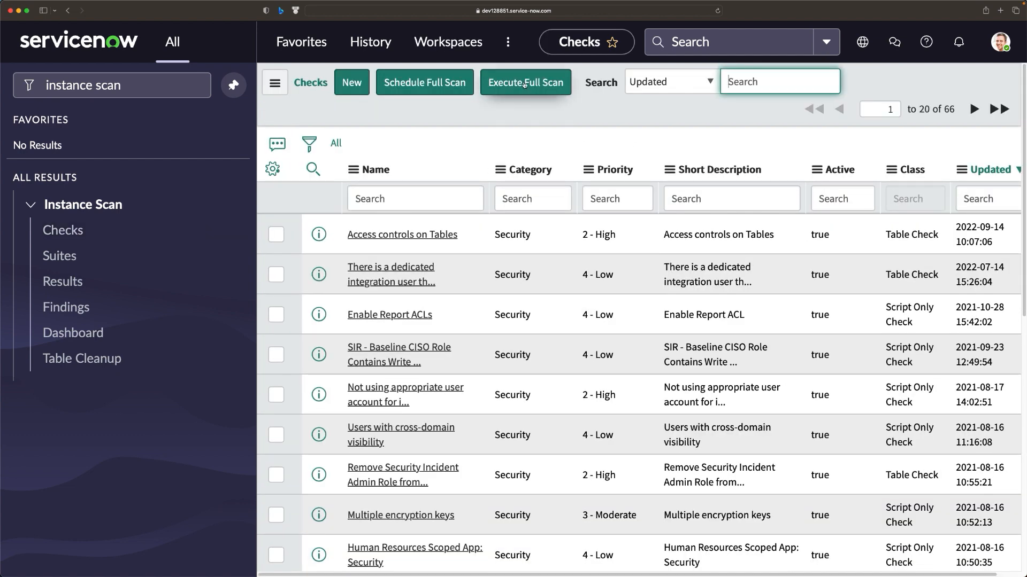
click(521, 87)
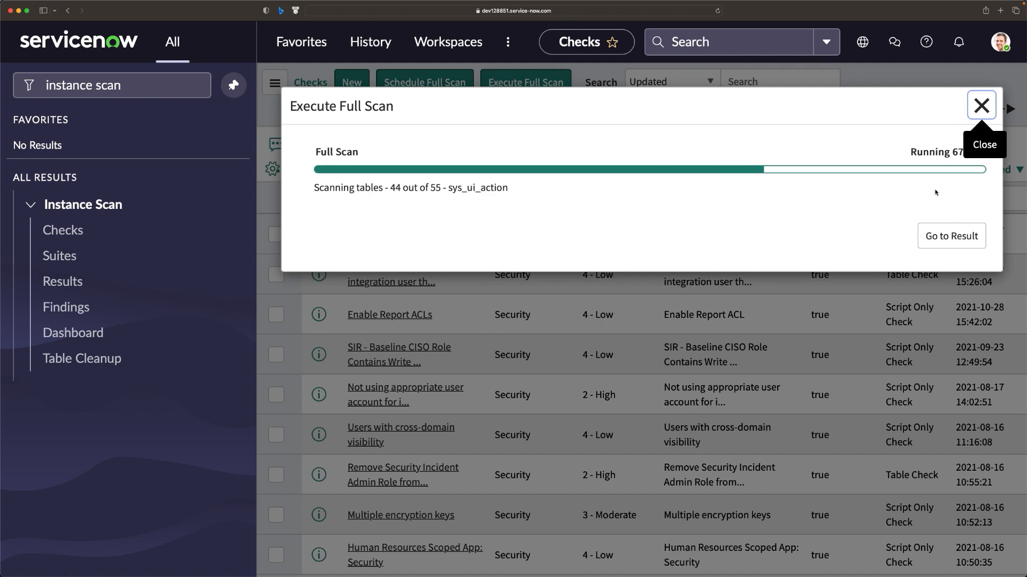
click(925, 119)
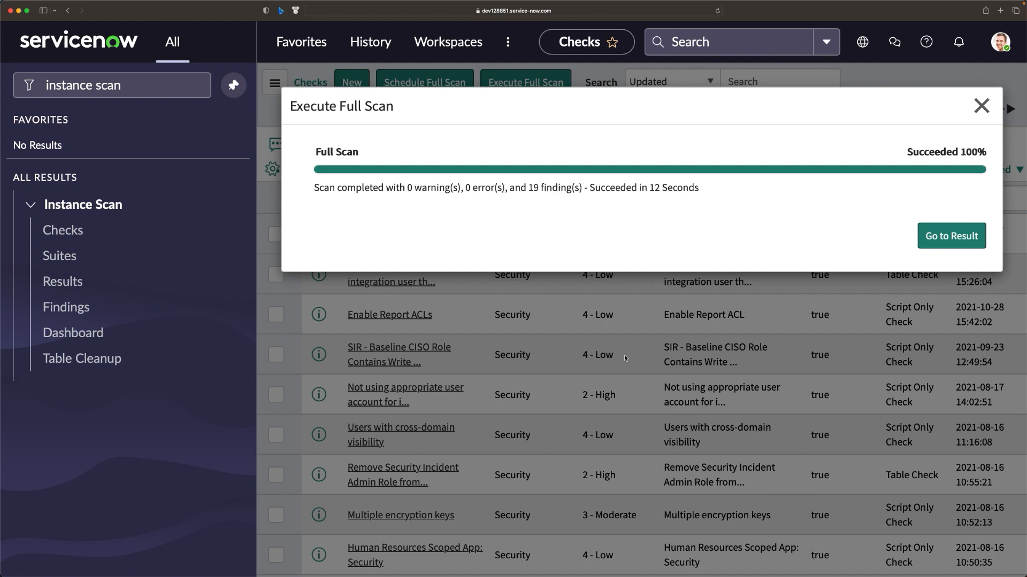
click(950, 239)
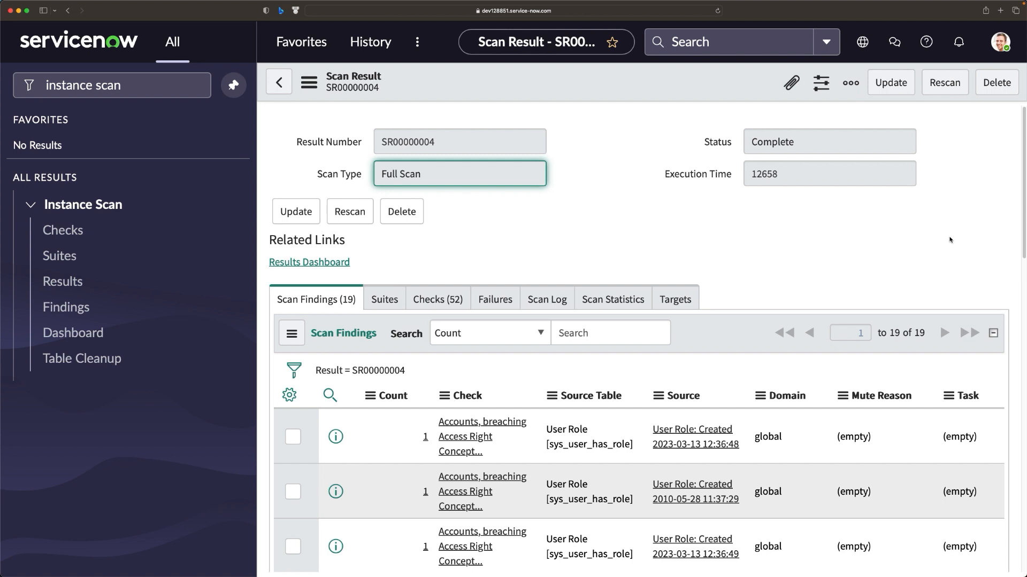
- Review the scan result's header fields: result number, scan type, status and execution time
click(618, 219)
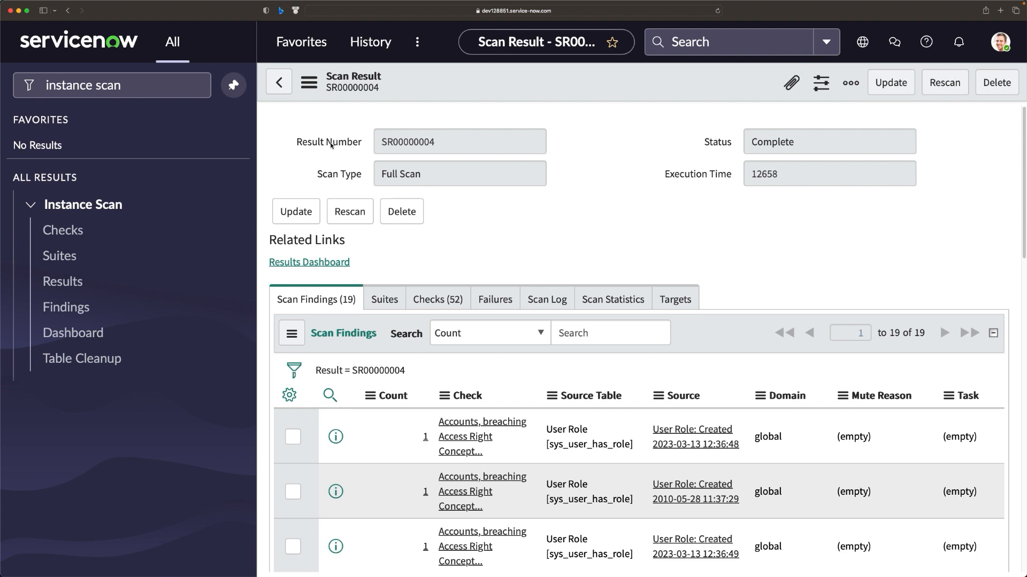
drag(332, 146, 446, 145)
drag(339, 178, 464, 179)
drag(705, 138, 790, 140)
drag(690, 175, 772, 181)
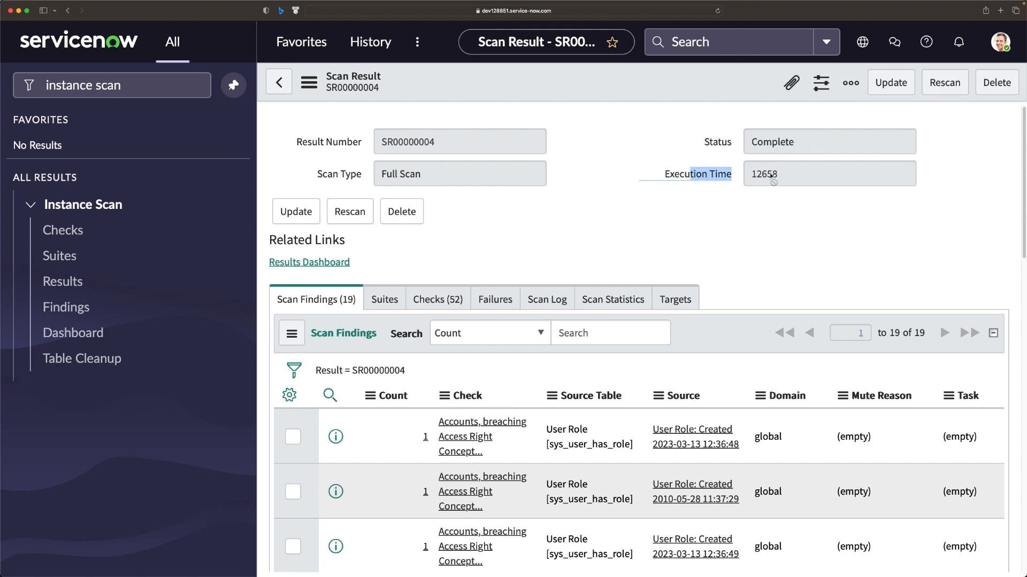
click(668, 171)
drag(668, 170, 808, 177)
- Look through the scan findings listed in the full scan's result record
scroll(386, 313, down, 3)
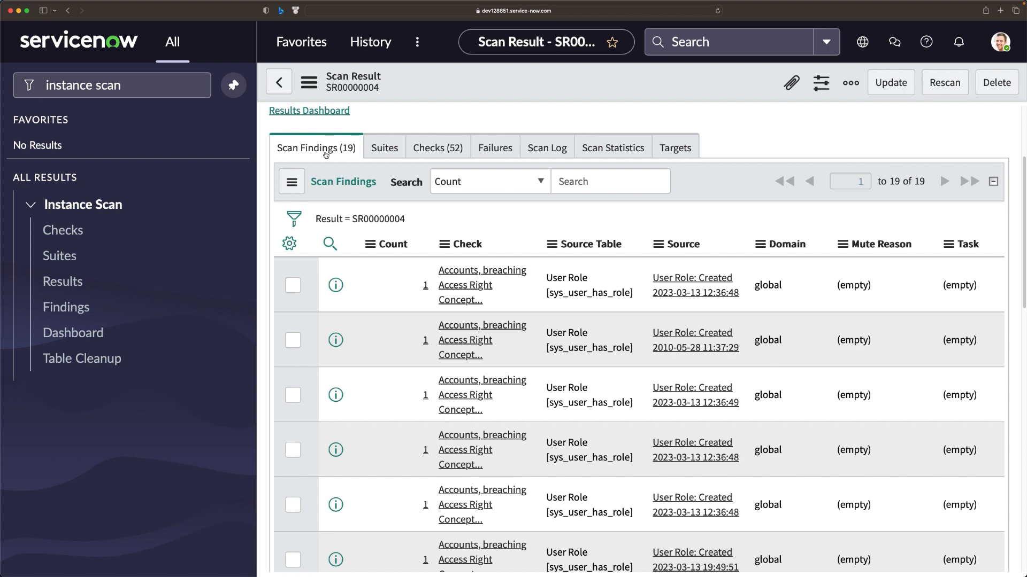
scroll(502, 387, down, 1)
scroll(502, 385, down, 5)
scroll(502, 383, up, 3)
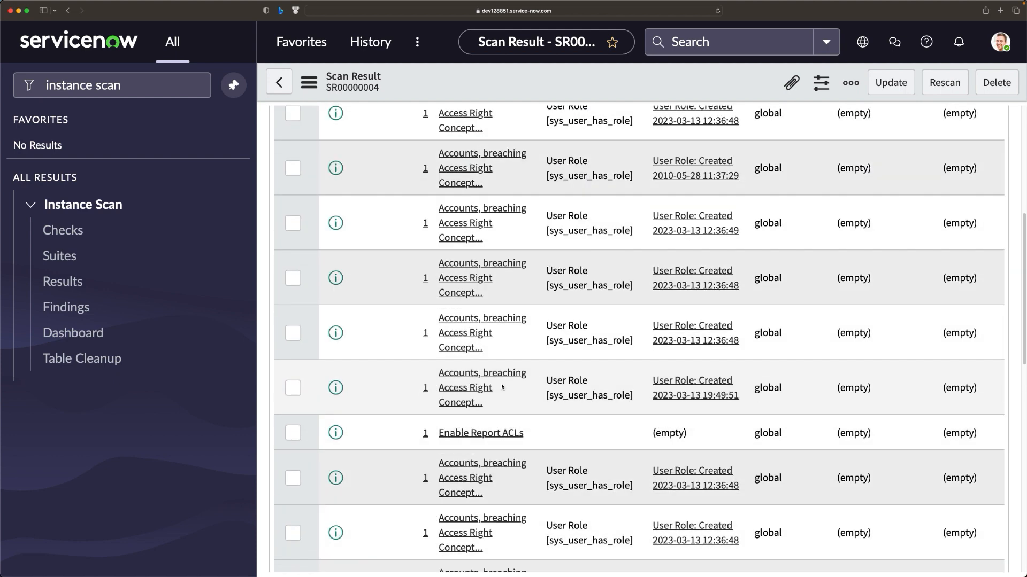
scroll(501, 384, down, 1)
scroll(428, 295, up, 3)
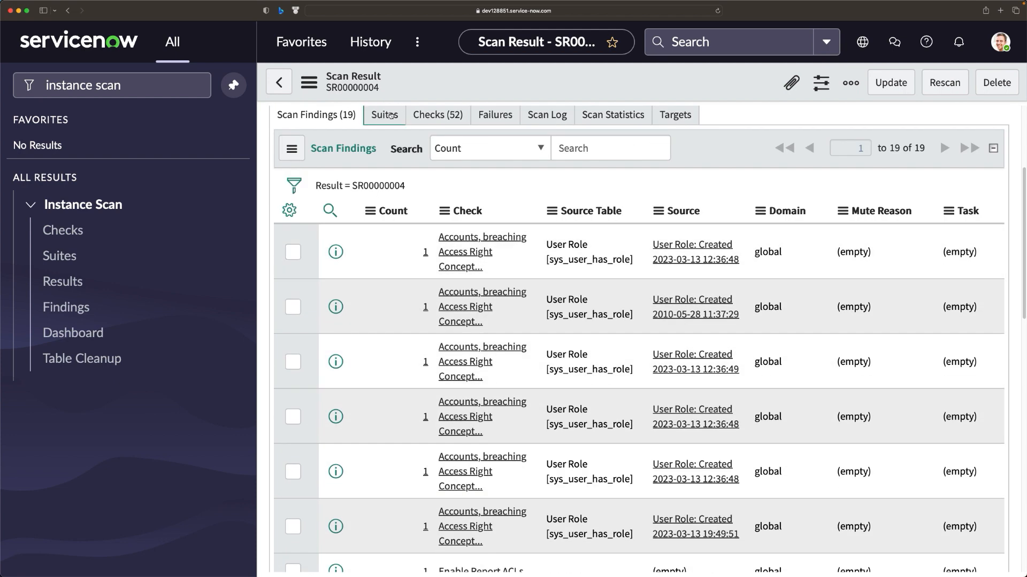
- Inspect the scan result's Suites, Checks, Failures, Scan Log, Scan Statistics and Targets related lists one after another
click(389, 115)
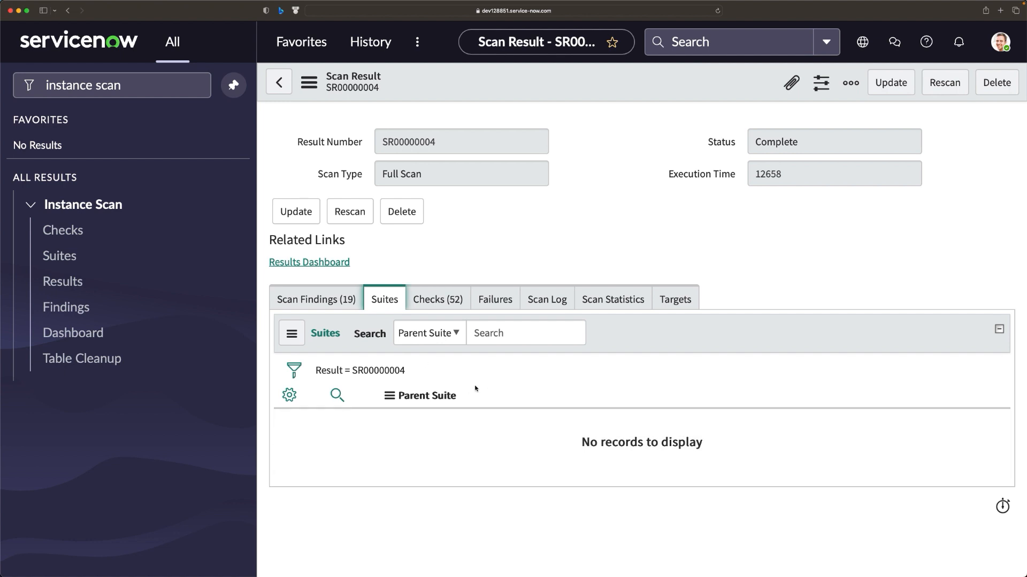
click(433, 301)
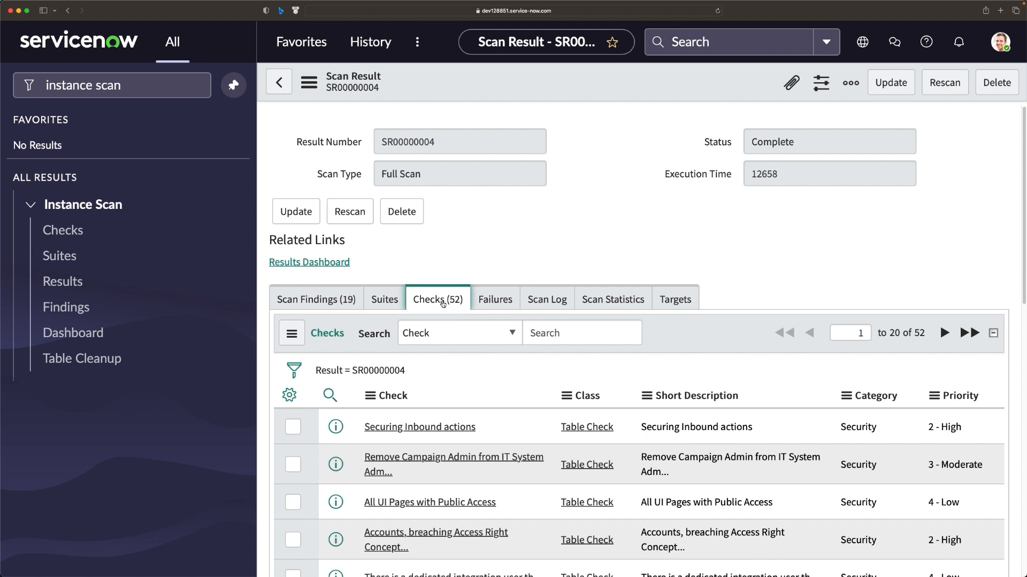
click(488, 303)
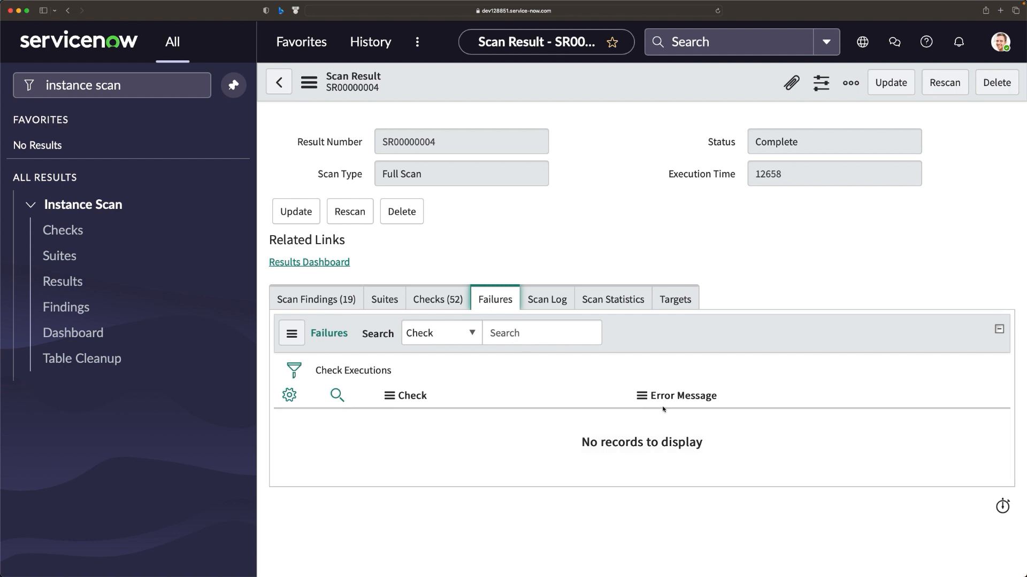
click(544, 305)
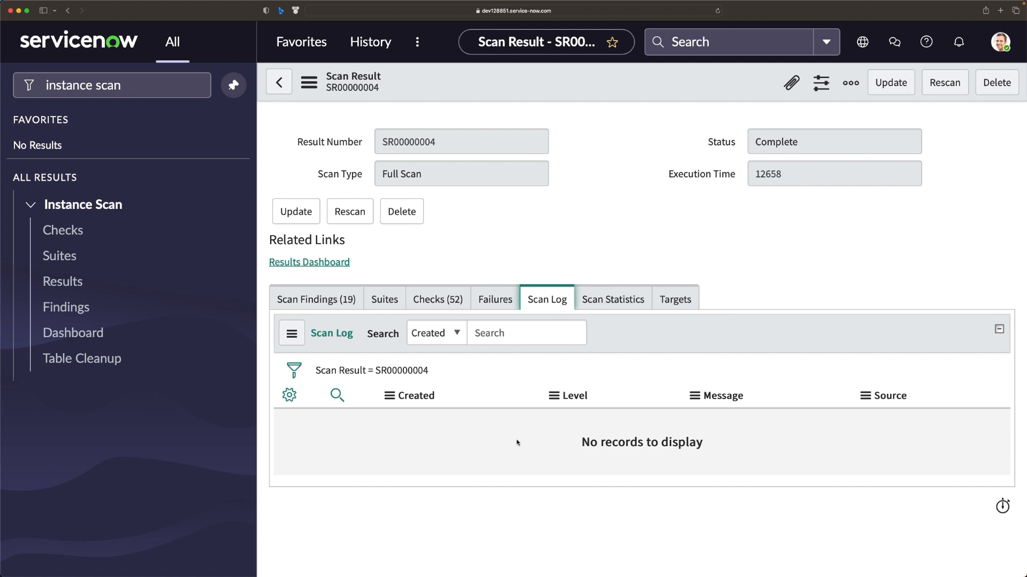
click(633, 300)
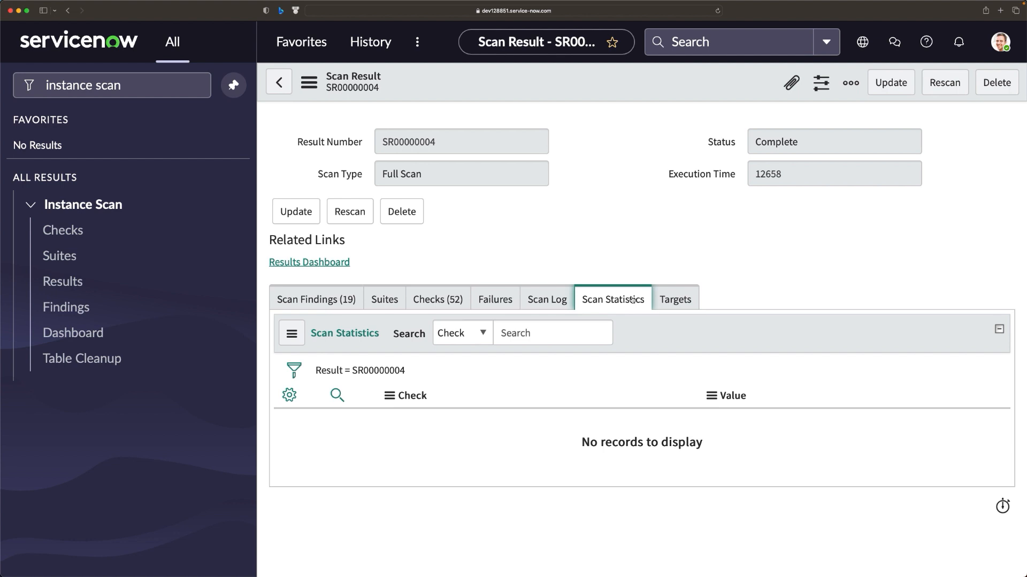
click(675, 302)
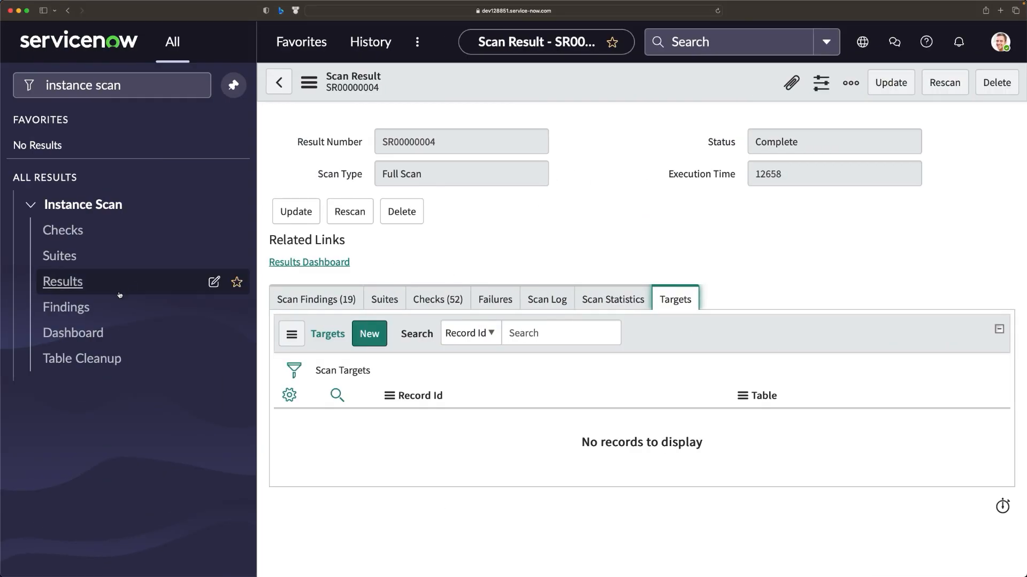
- Open the Instance Scan findings list and open the record of the first "Accounts, breaching Access Right Concepts" finding
click(66, 309)
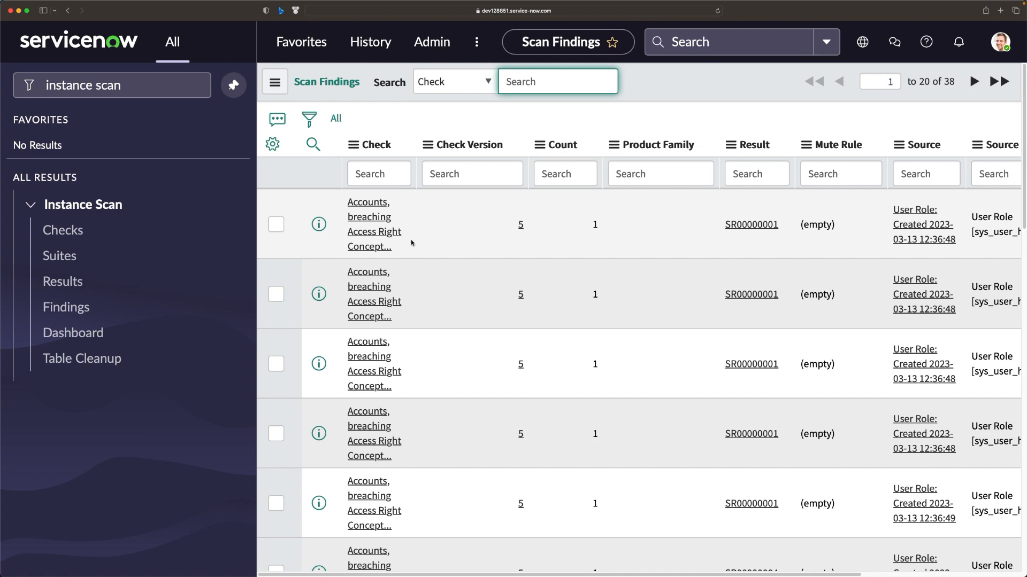
click(320, 229)
click(320, 229)
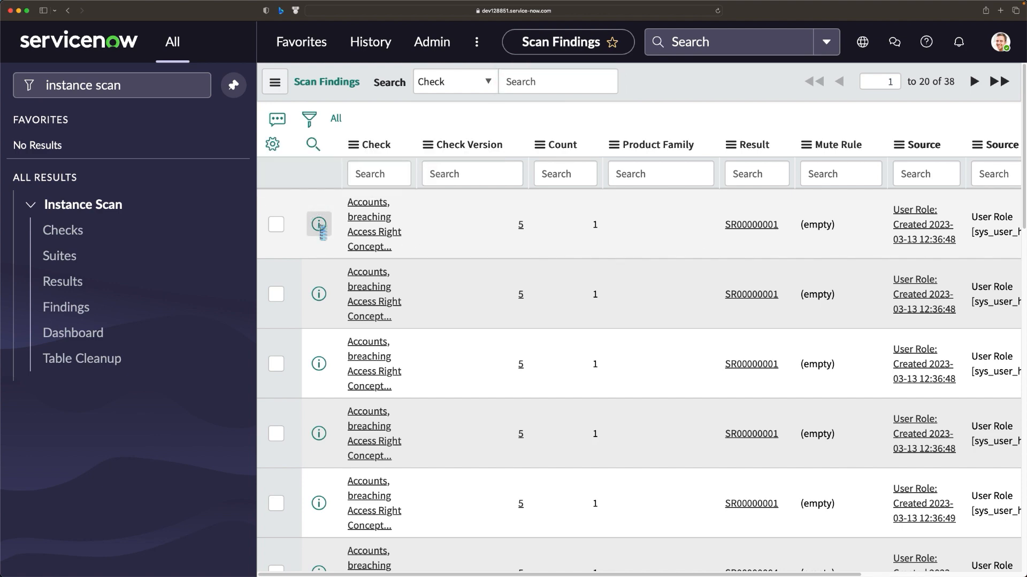
click(686, 267)
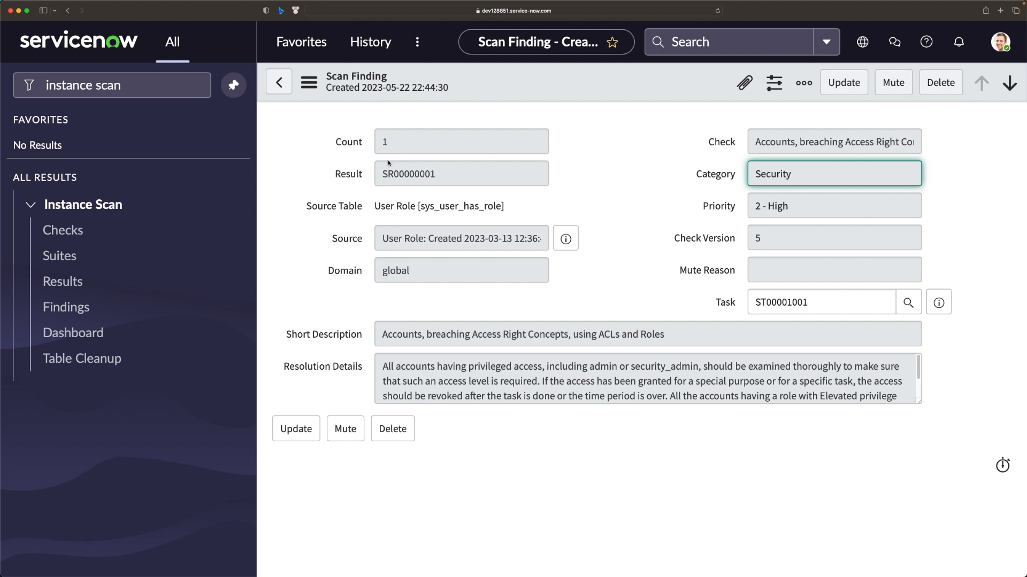
- Review the finding's result, source, check, category, priority, check version, short description and resolution details
click(444, 172)
drag(443, 172, 332, 165)
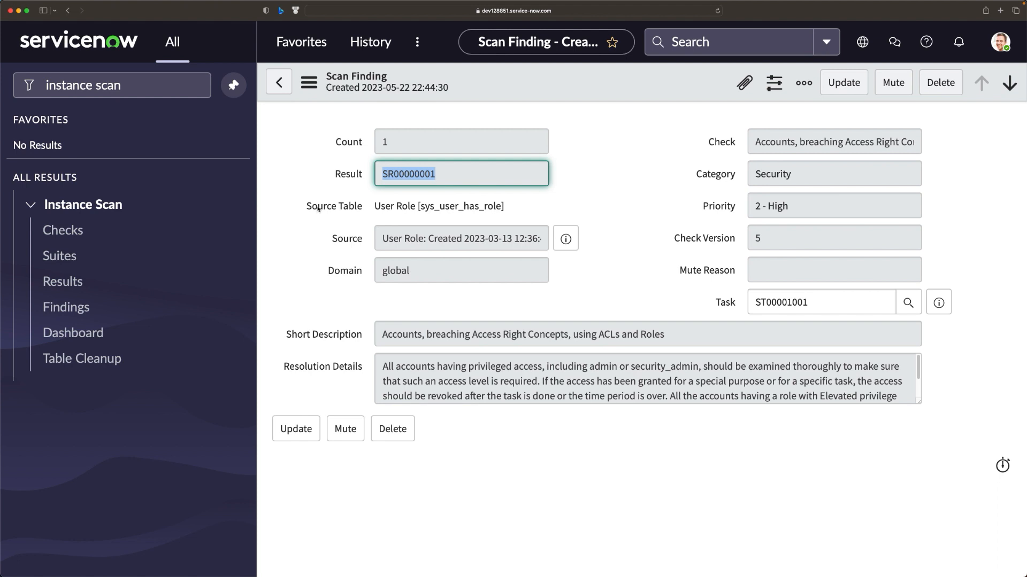
drag(330, 233, 375, 237)
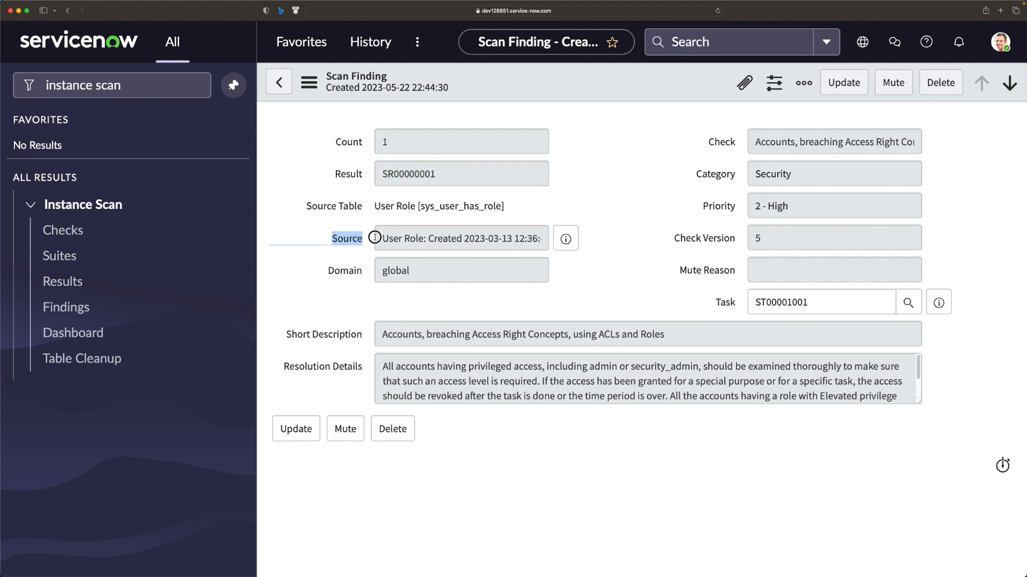
drag(689, 142, 732, 144)
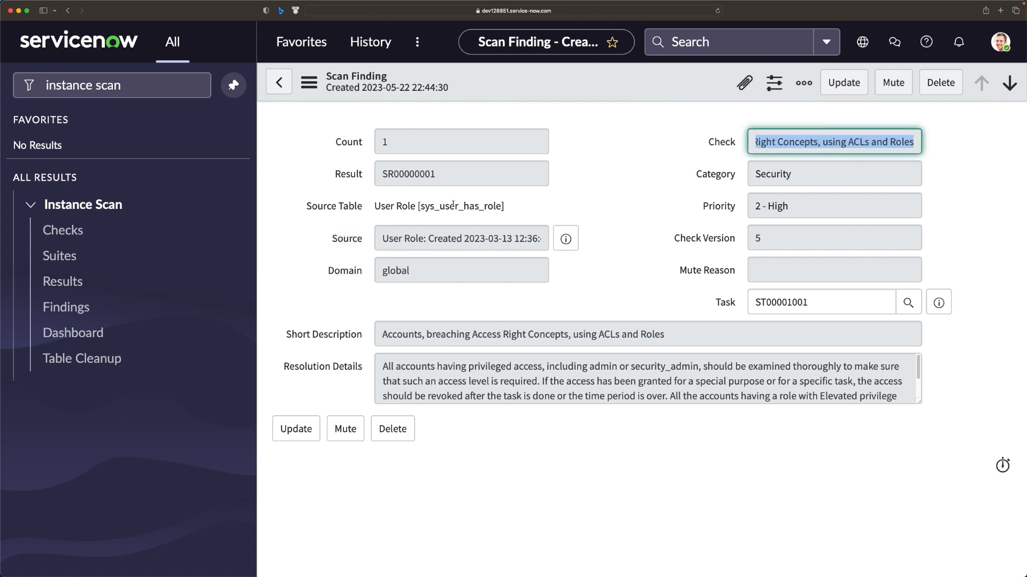
drag(686, 170, 763, 175)
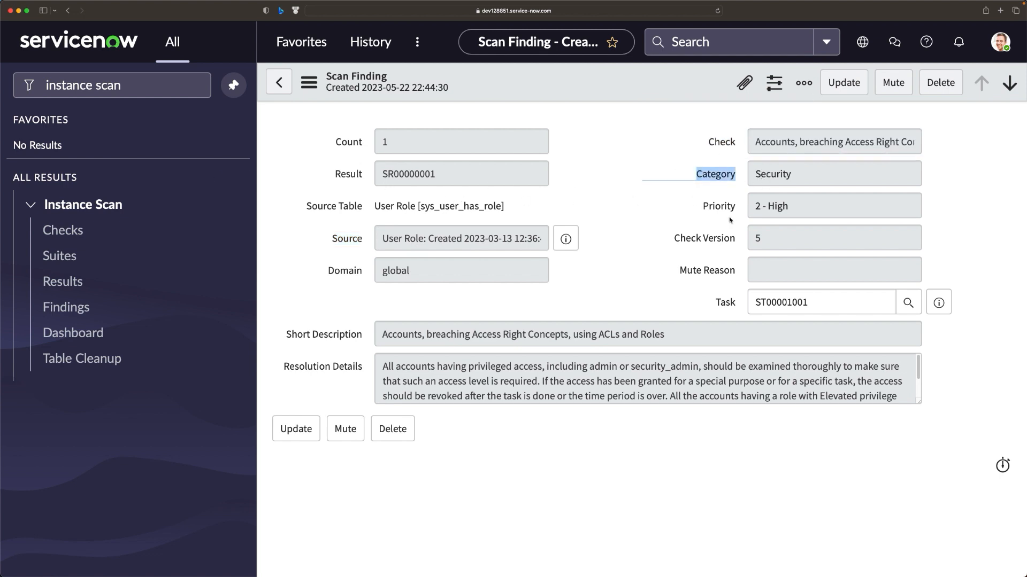
drag(729, 217, 776, 225)
drag(685, 230, 761, 238)
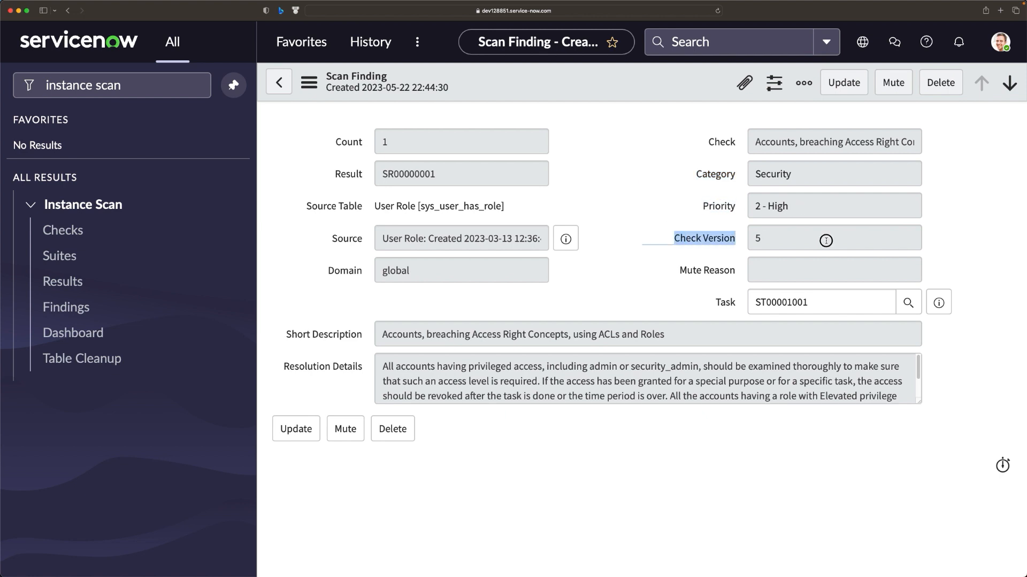
drag(290, 331, 369, 365)
click(289, 366)
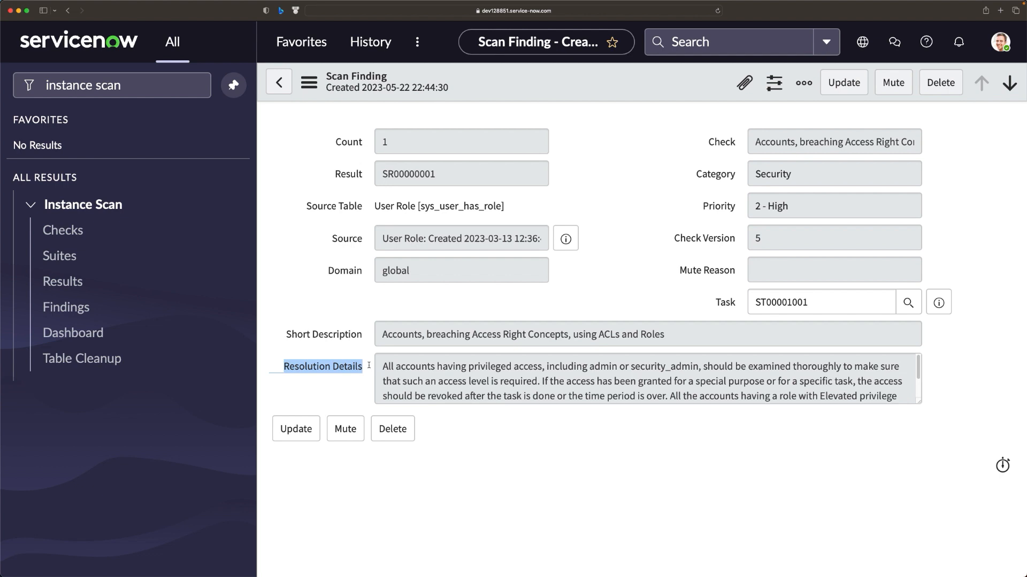
click(388, 365)
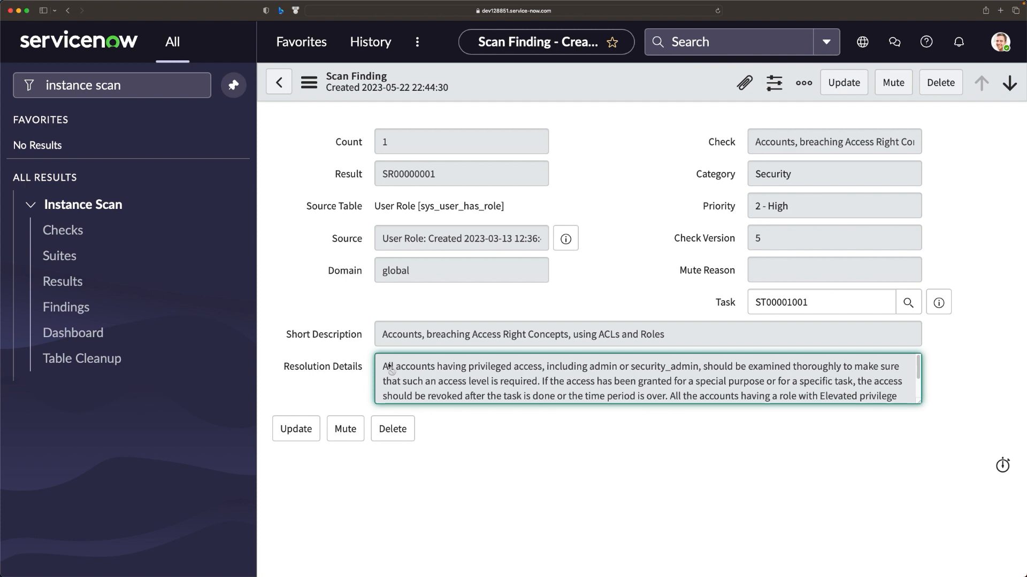
- Mute the scan finding with the reason Not Applicable and check its Mute Reason field
drag(280, 366, 413, 380)
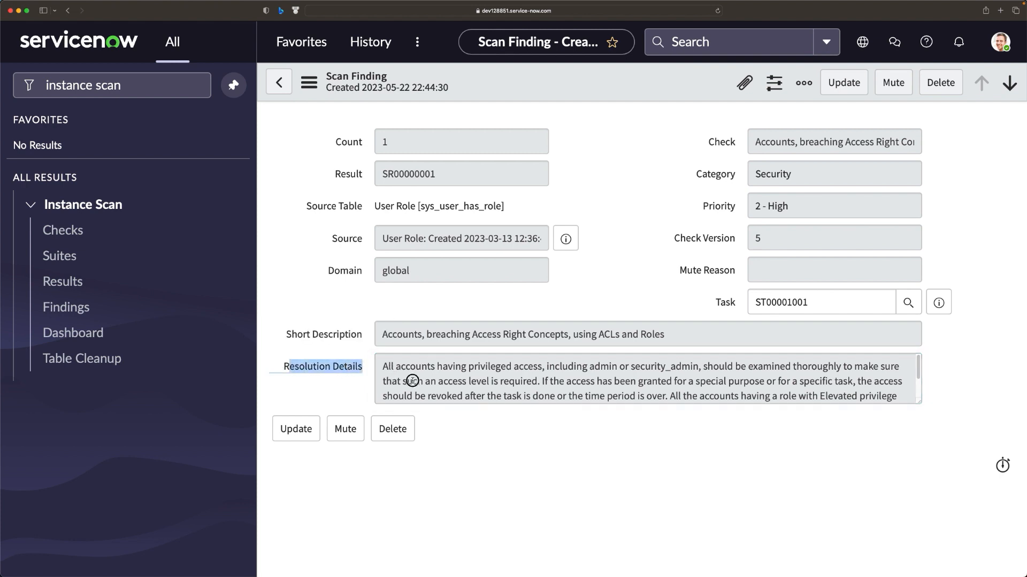
click(291, 359)
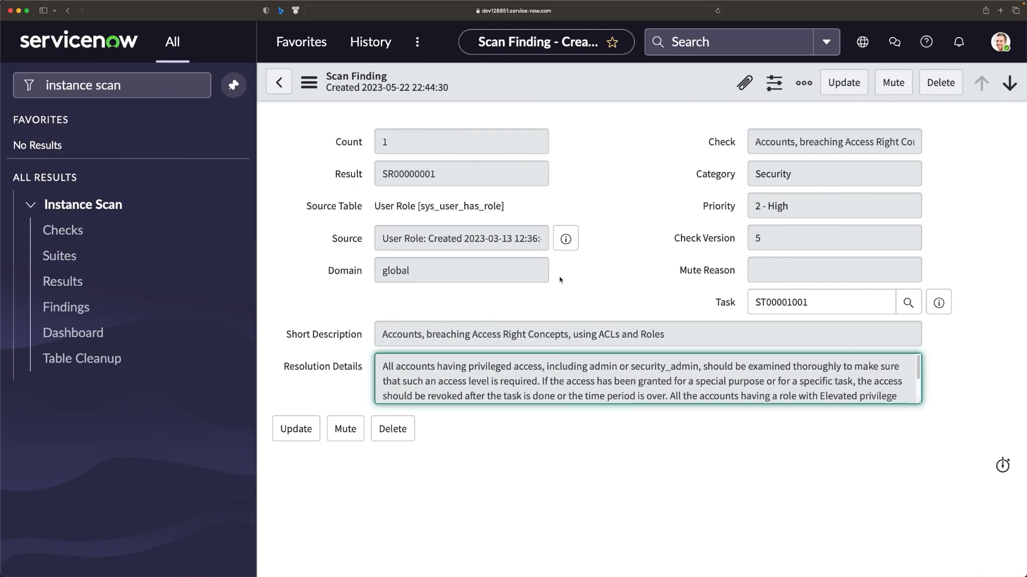
click(893, 86)
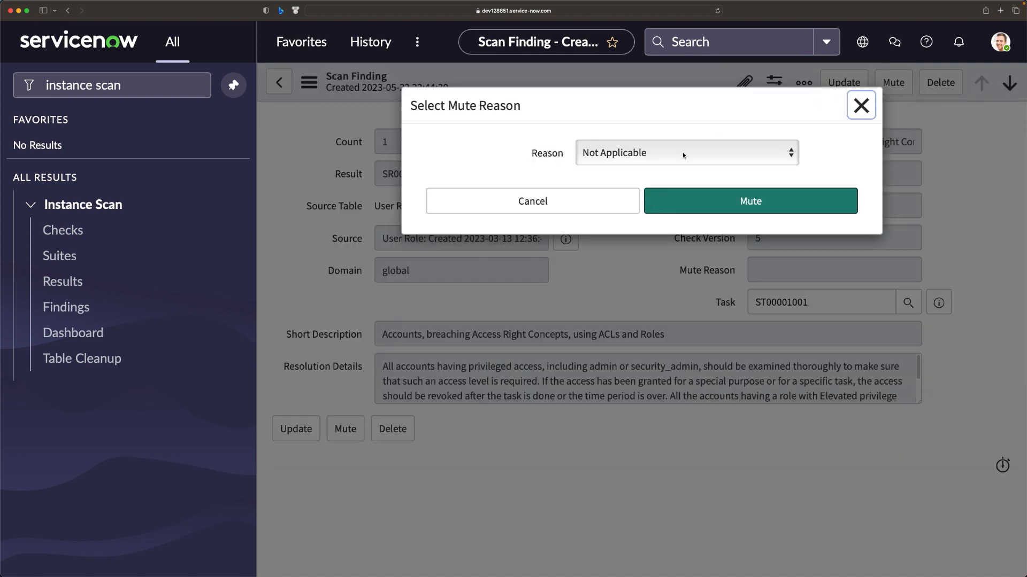
click(600, 158)
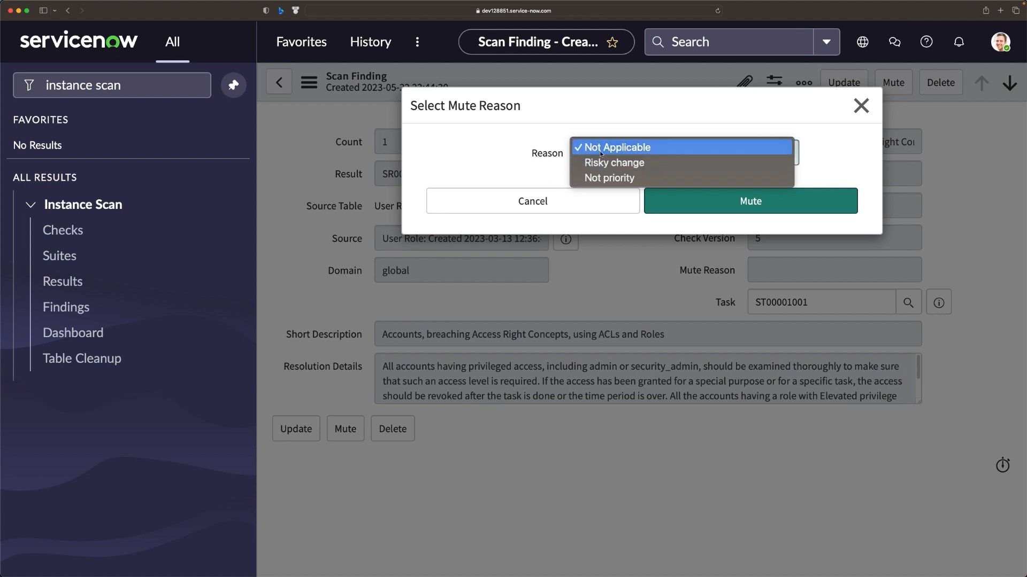
click(516, 167)
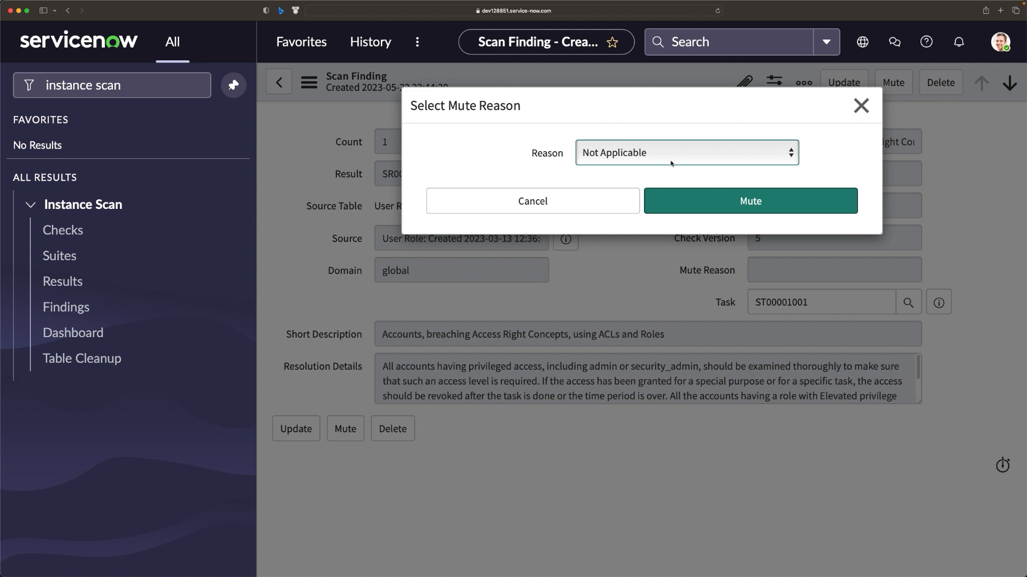
click(750, 205)
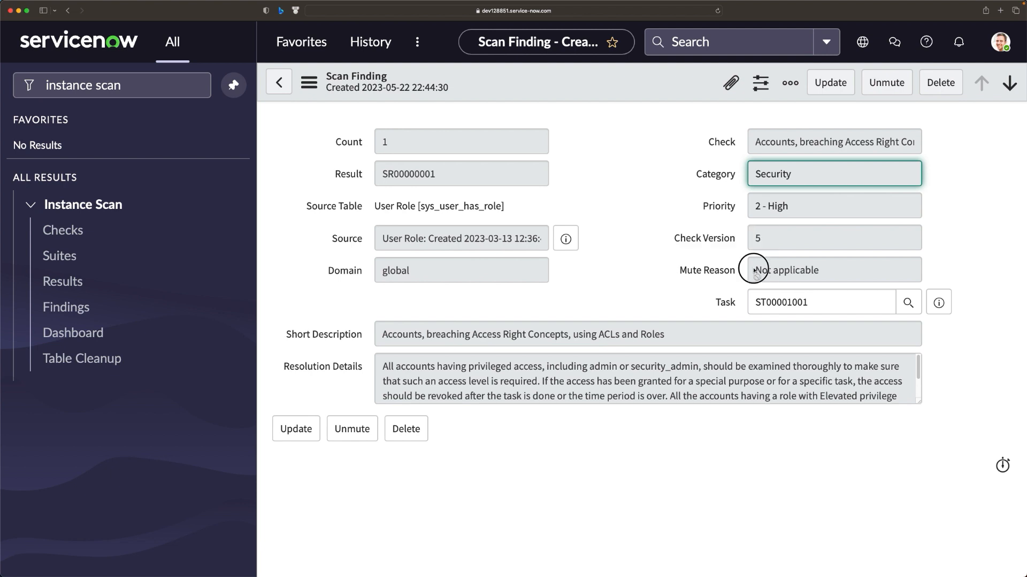
drag(754, 270, 826, 271)
click(608, 191)
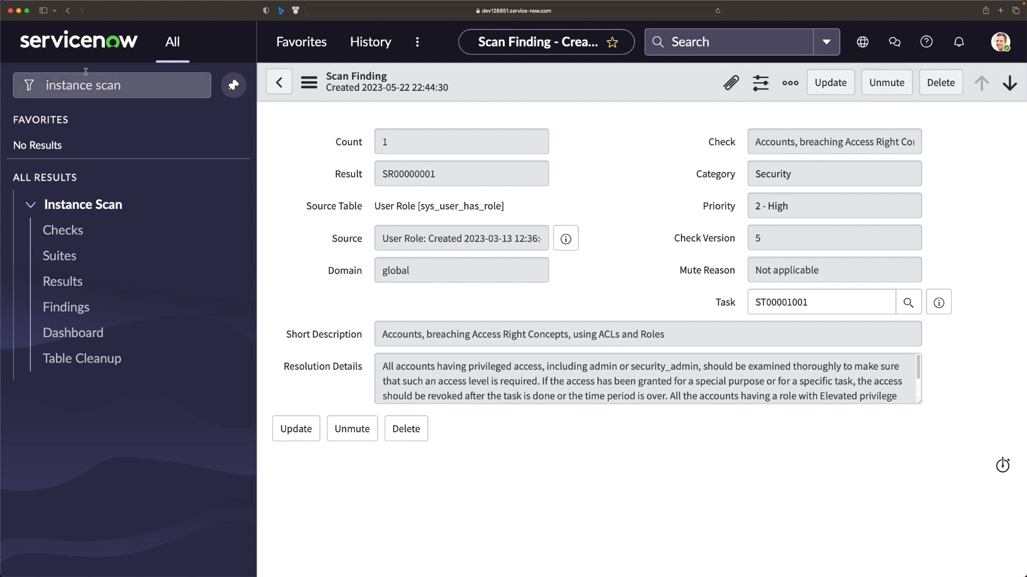
- Try to open the record list of the scan_mute table
click(131, 83)
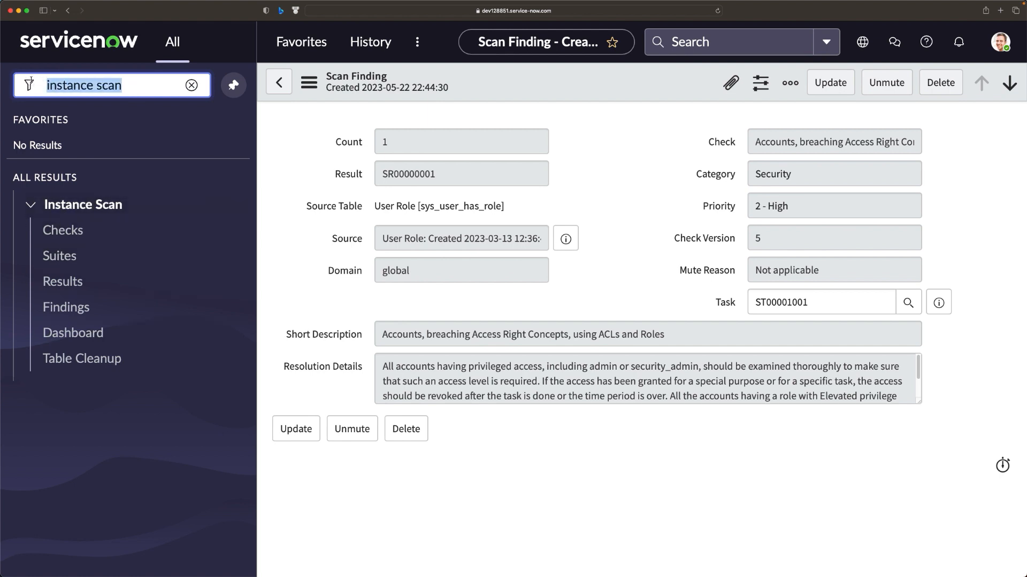
text(scan_)
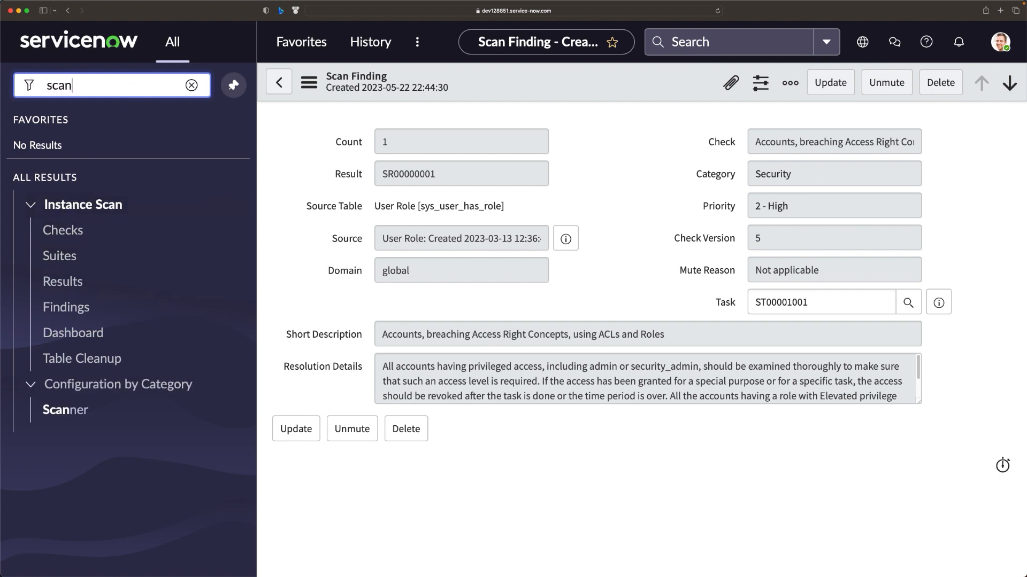
text(mute)
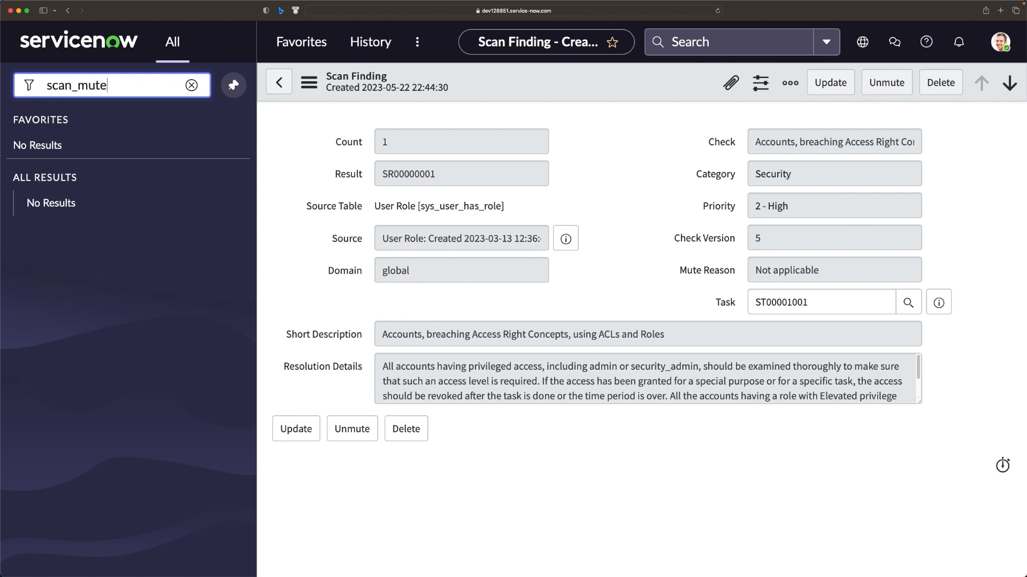
text(.list)
key(Return)
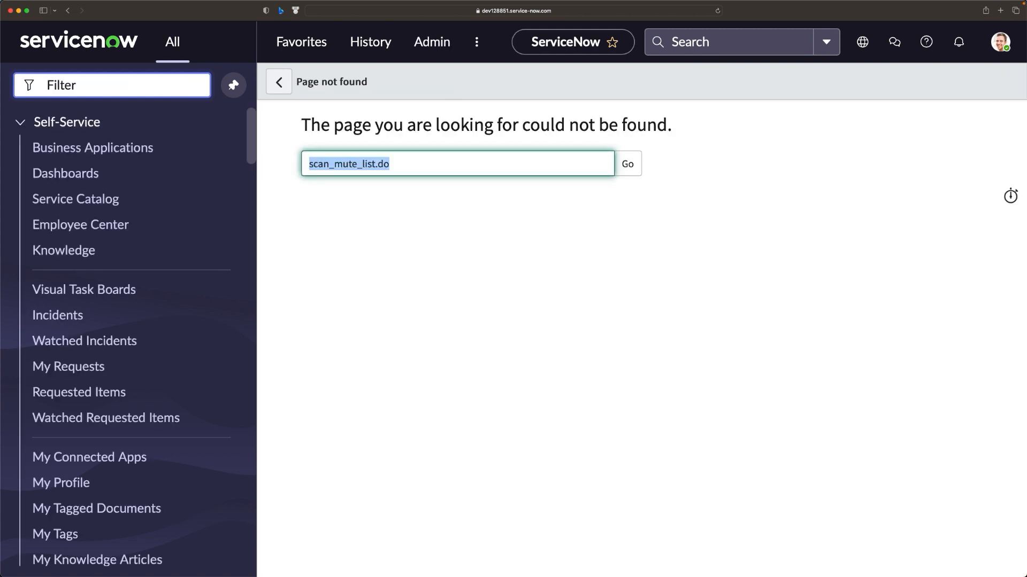
- Open the record list of the scan_mute_rule table and start a new mute rule
click(86, 87)
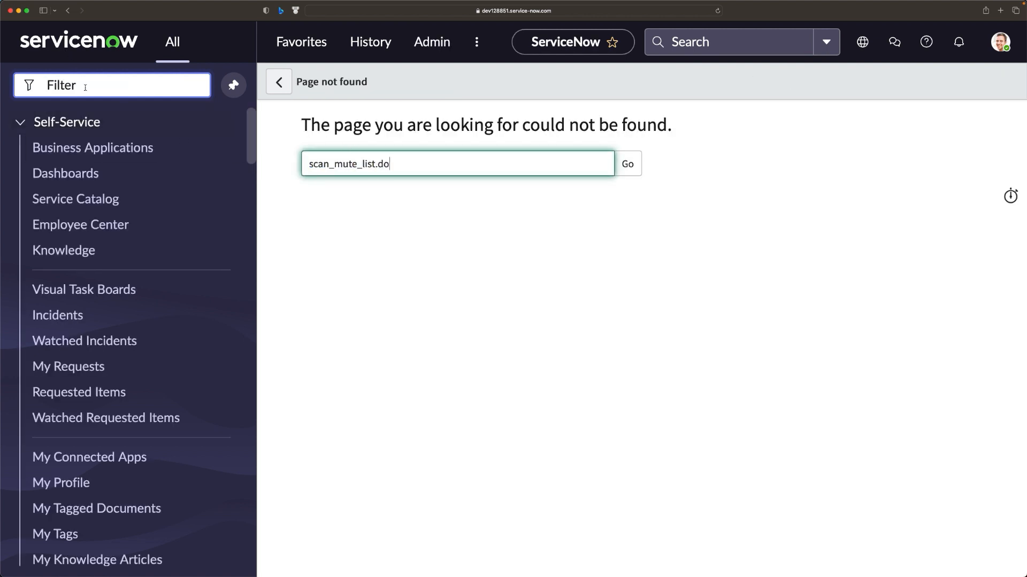
text(sc)
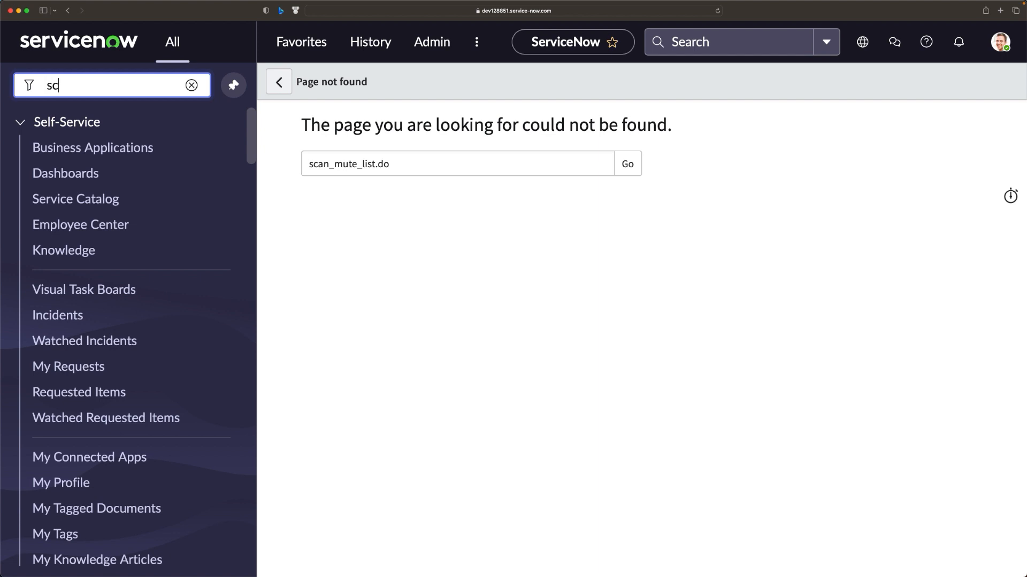
text(an_mut)
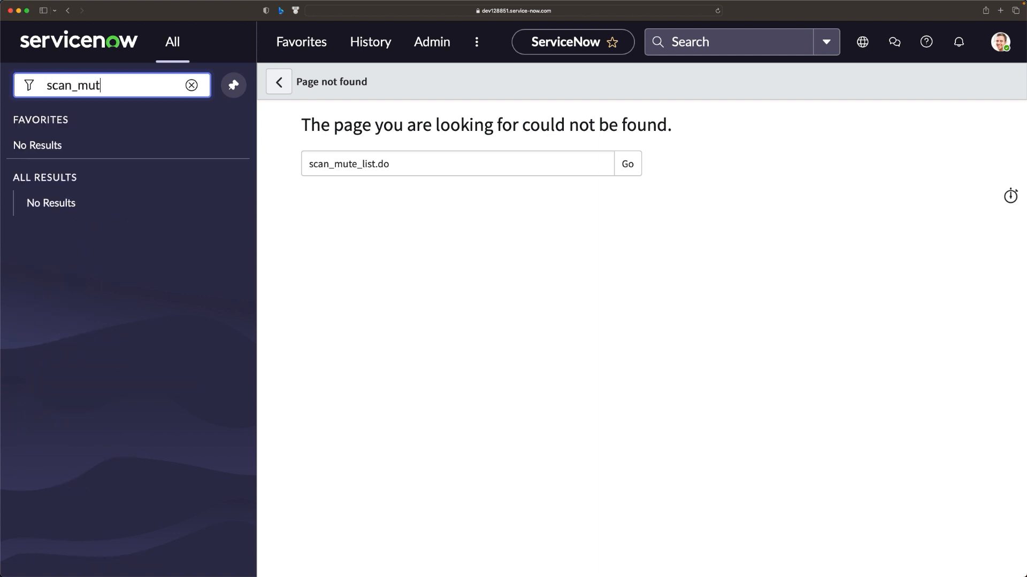
text(e_rule.list)
key(Return)
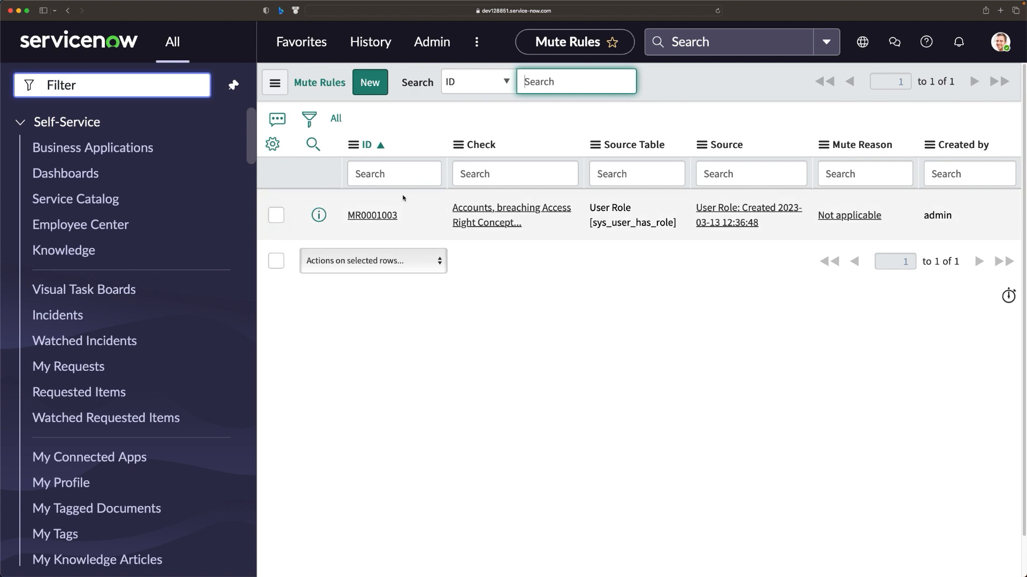
click(441, 125)
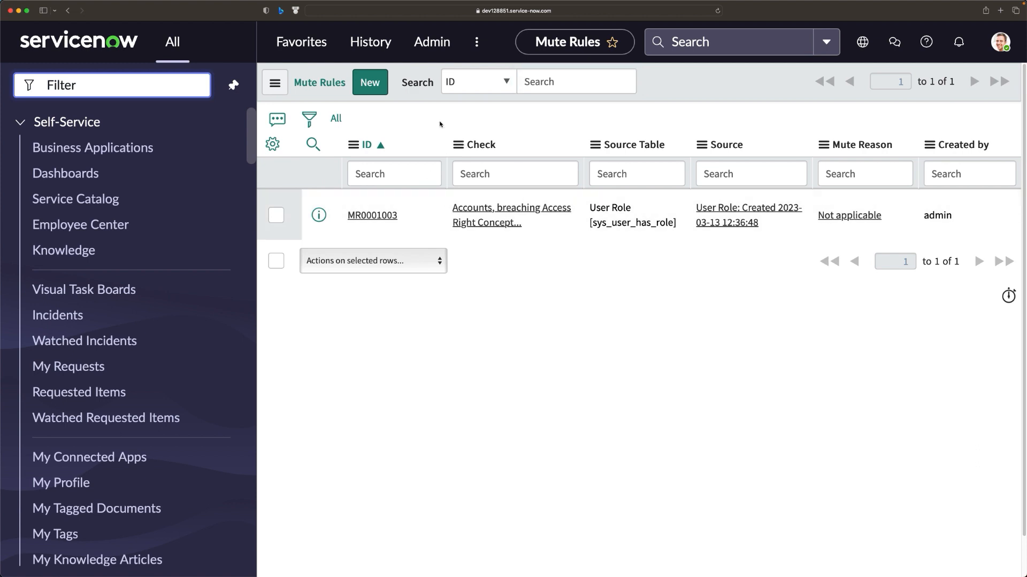
click(375, 89)
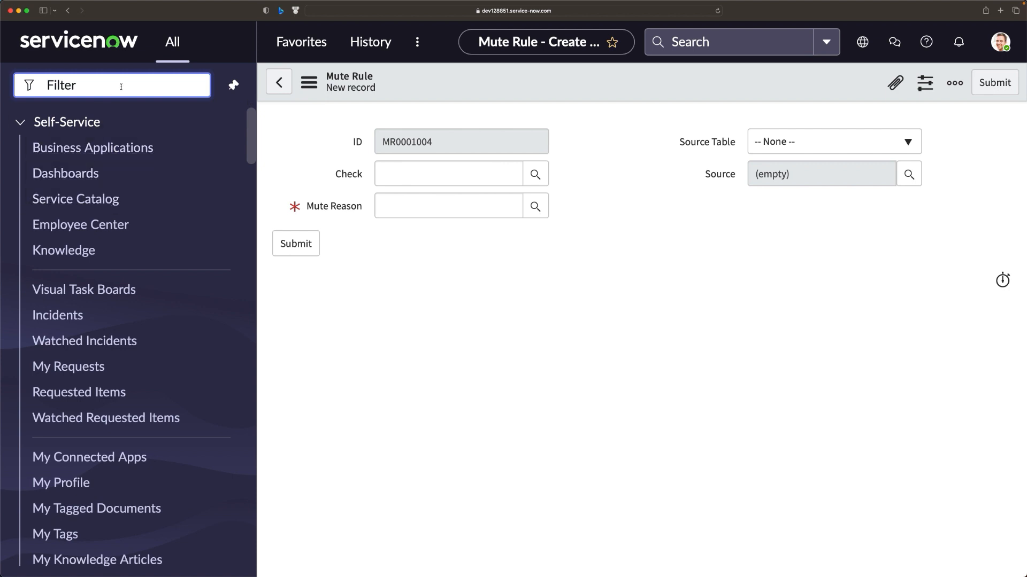
- Find the Instance Scan modules with "instance scan" and open the findings list
text(instance )
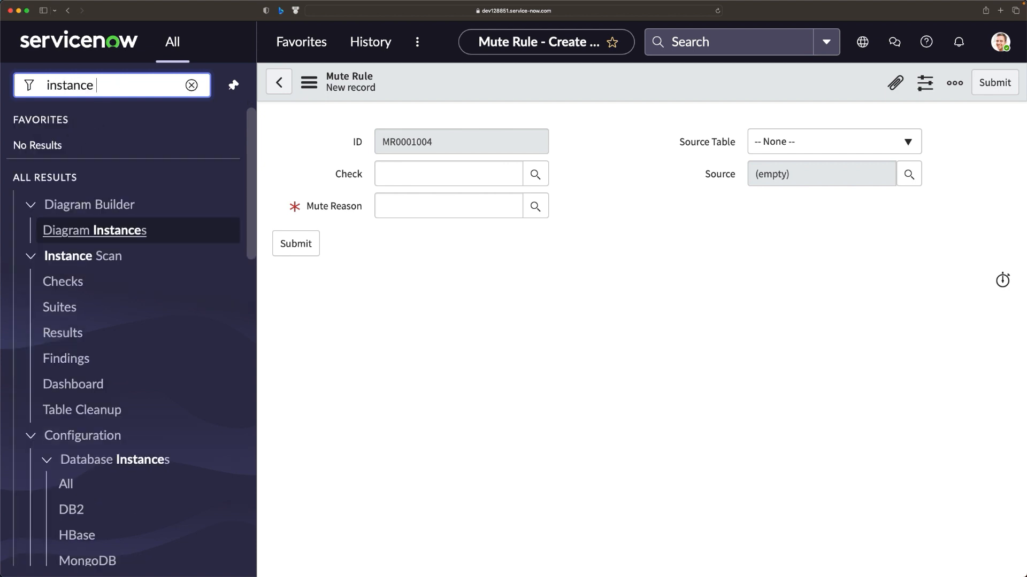
text(scan)
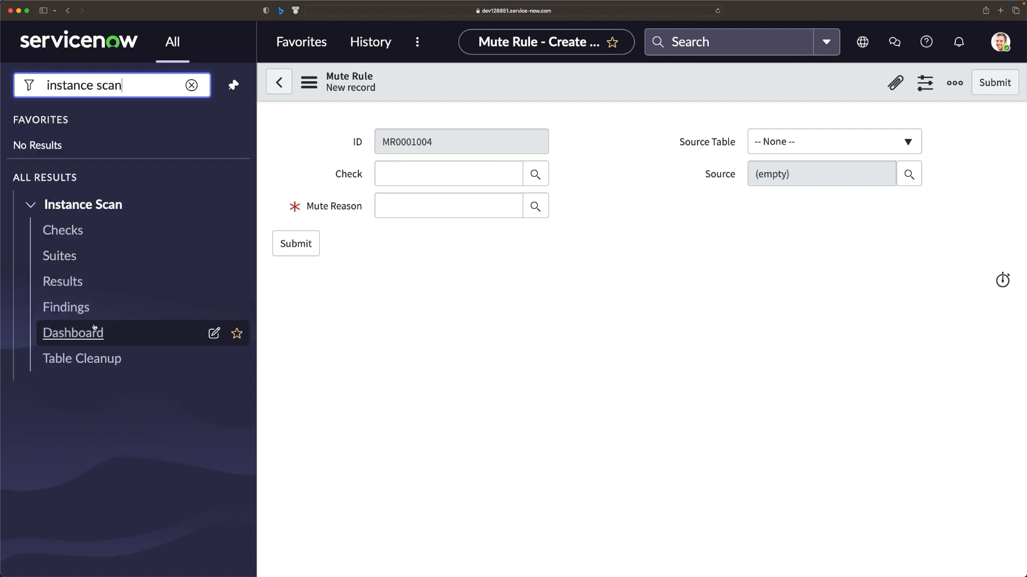
click(69, 309)
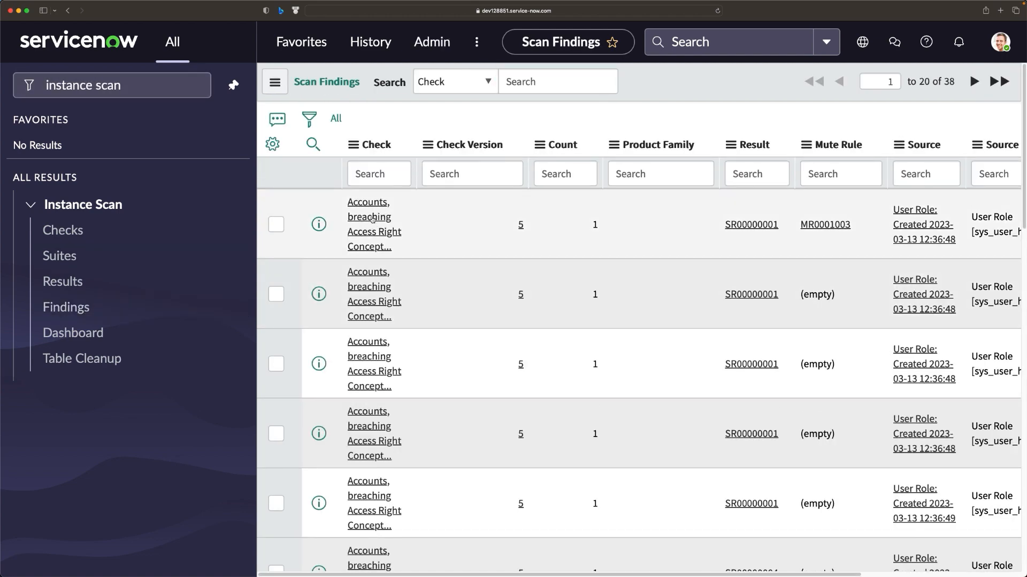
- Open the record of the first, muted finding and view the scan tasks selectable for its Task field
click(373, 219)
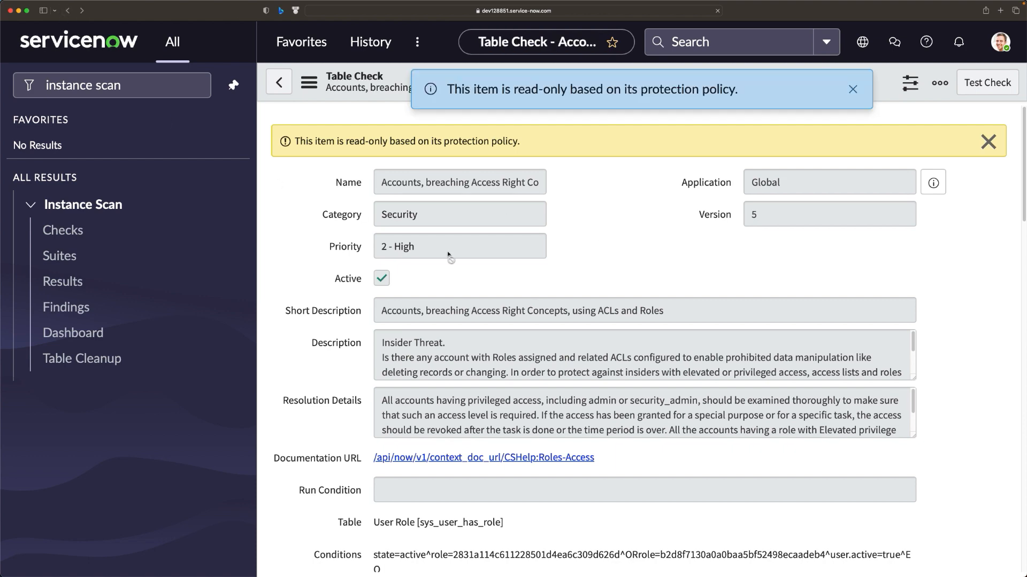
key(super+bracketleft)
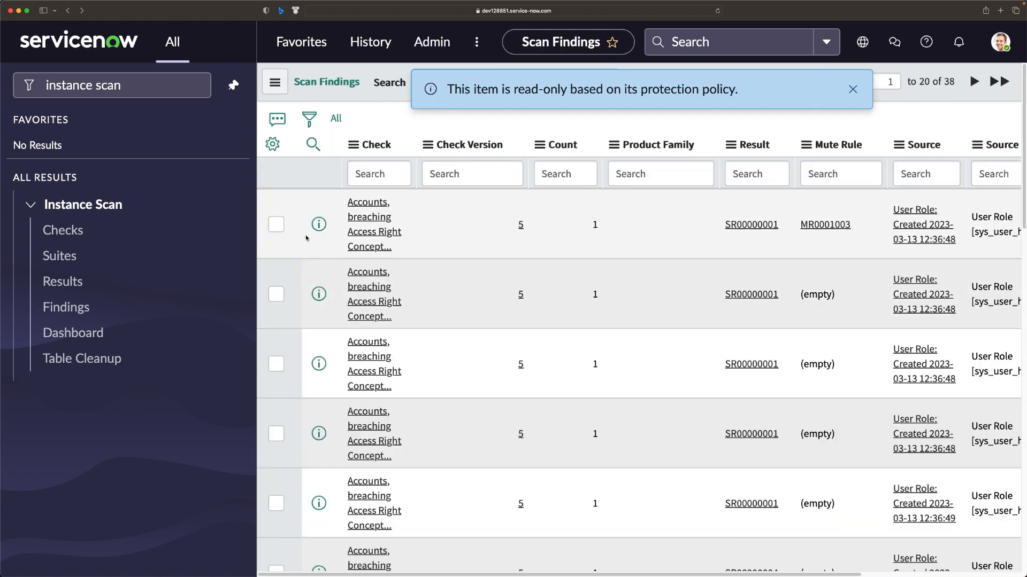
click(319, 225)
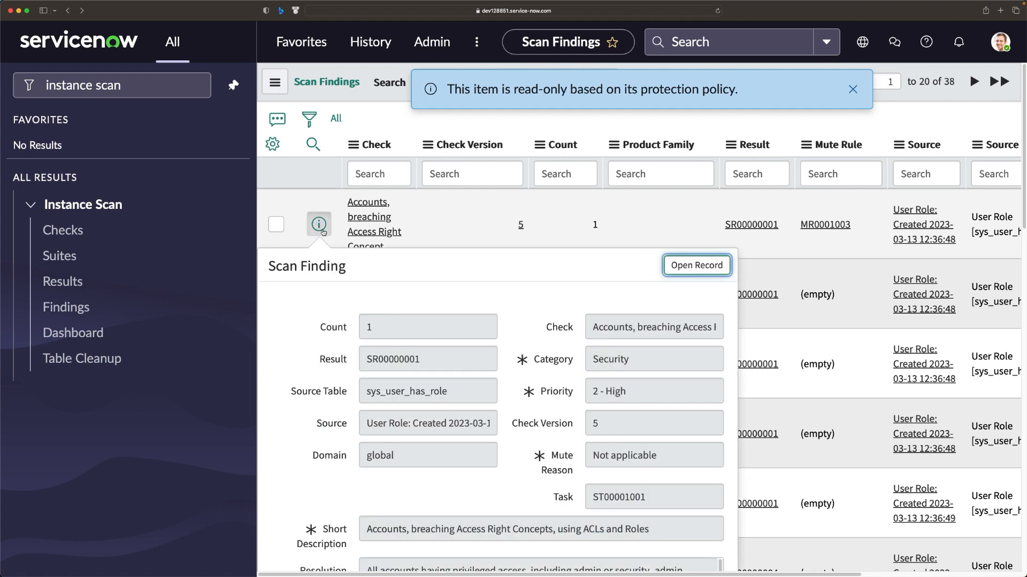
click(700, 264)
key(Tab)
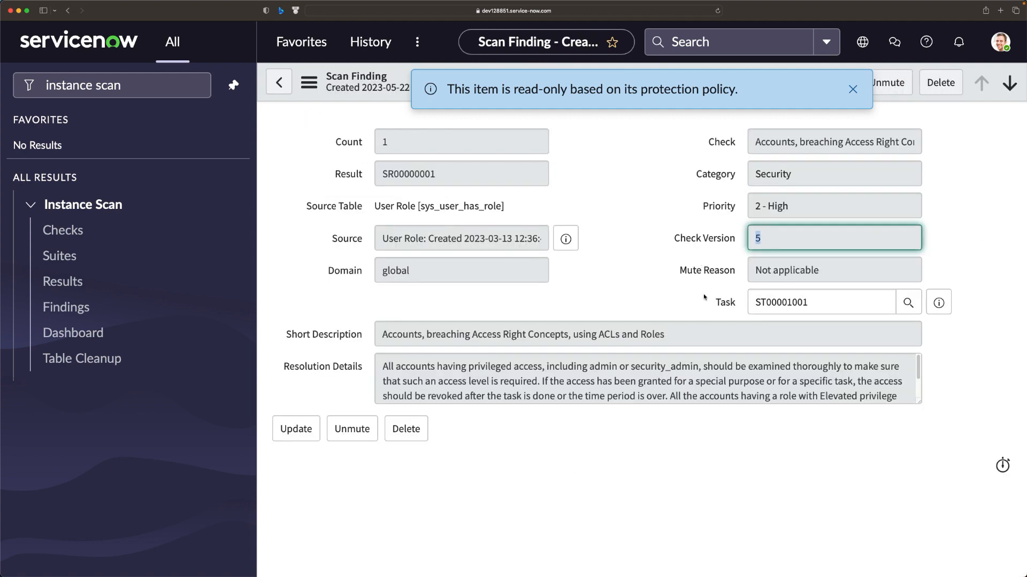
click(908, 307)
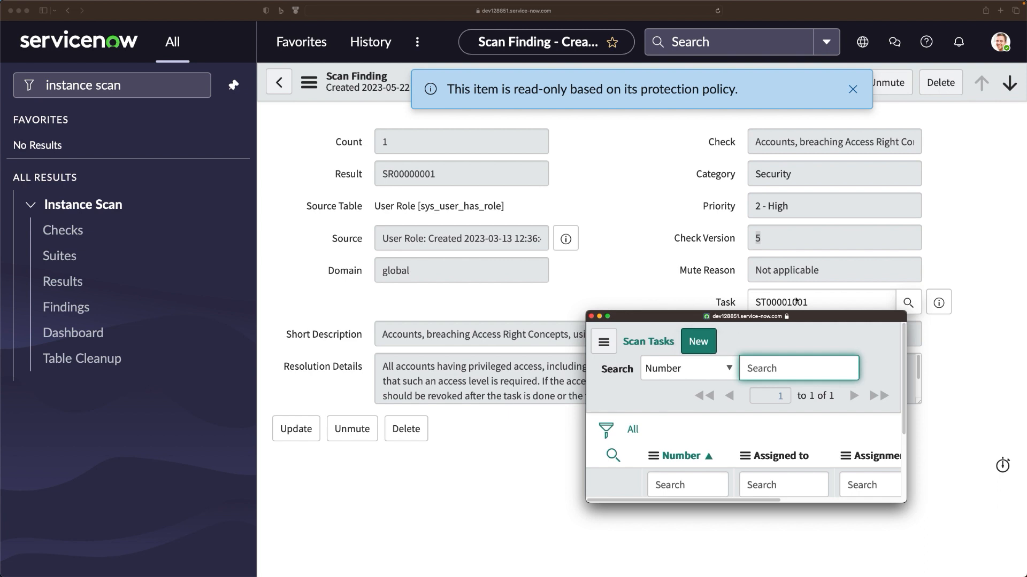
click(591, 316)
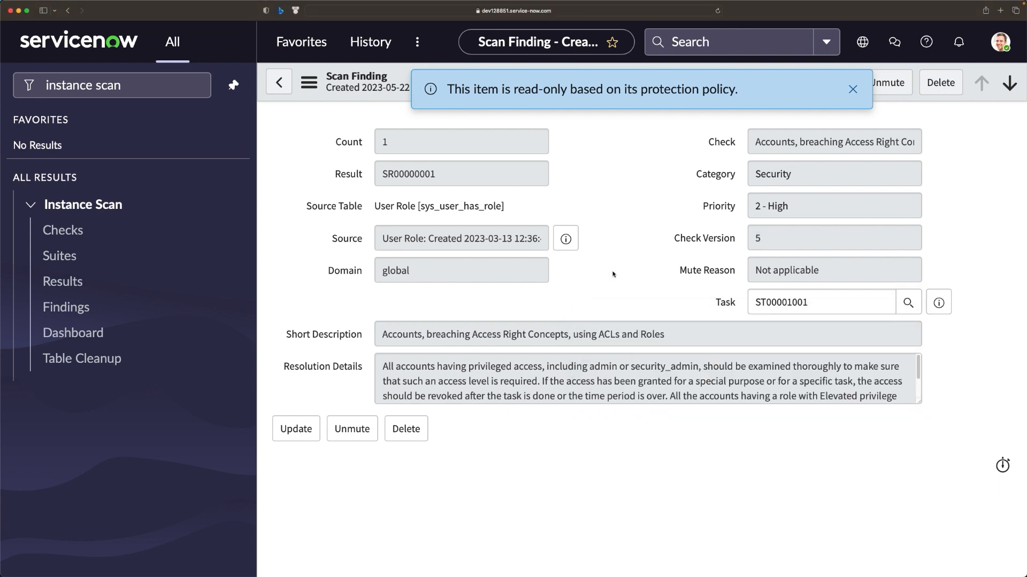
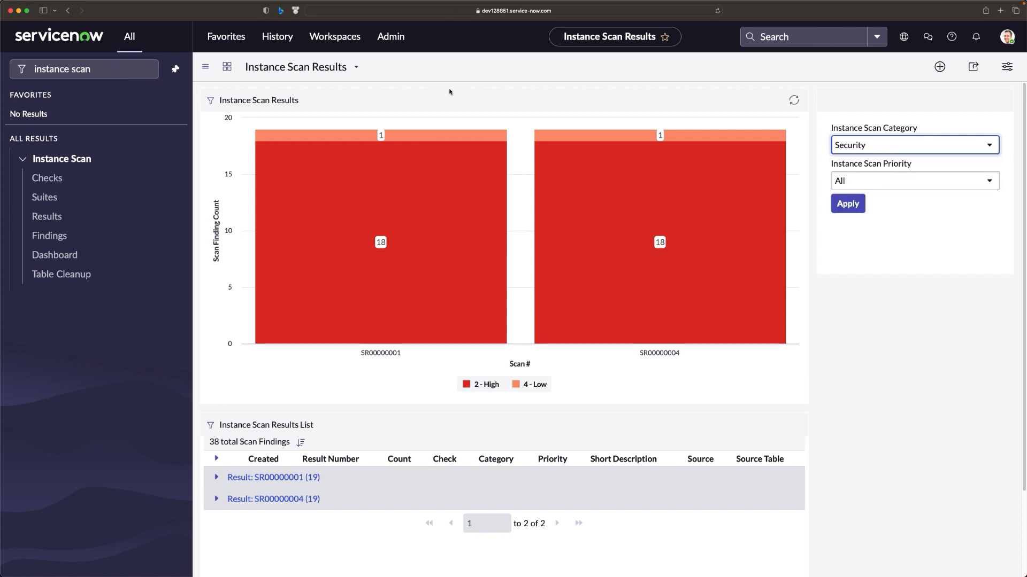
- Open full scan result SR00000004 from the Instance Scan results and go to its Results Dashboard
click(47, 215)
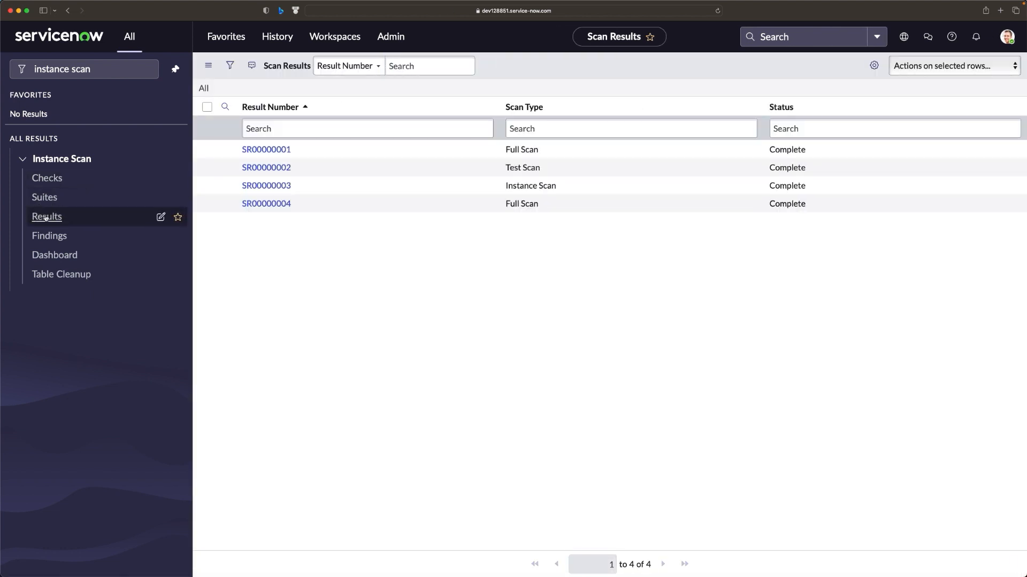
click(264, 203)
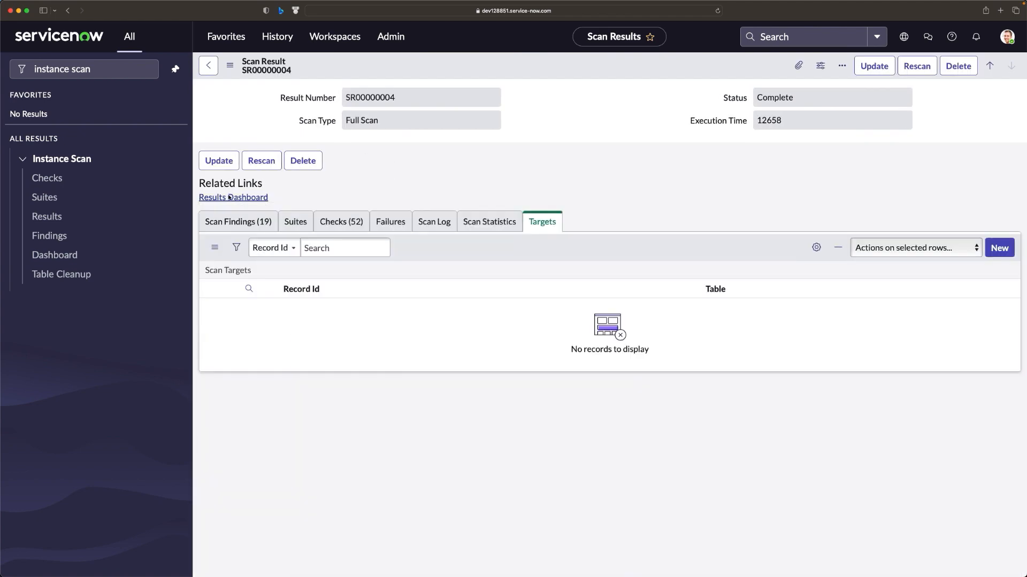
click(233, 199)
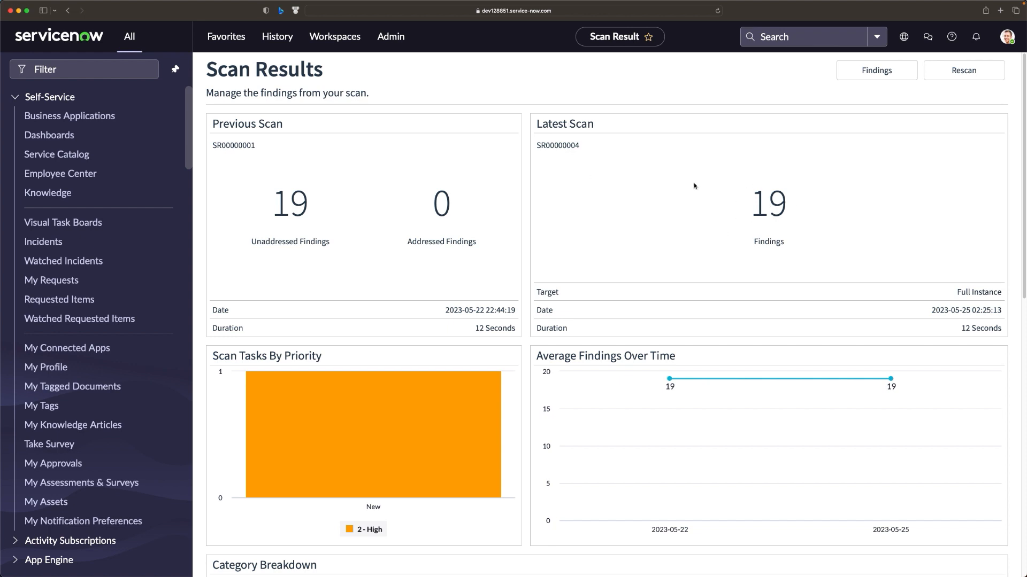
- Review the dashboard's scan tasks by priority, average findings over time, category and product breakdowns, and findings by developer
scroll(630, 237, down, 1)
scroll(630, 237, down, 5)
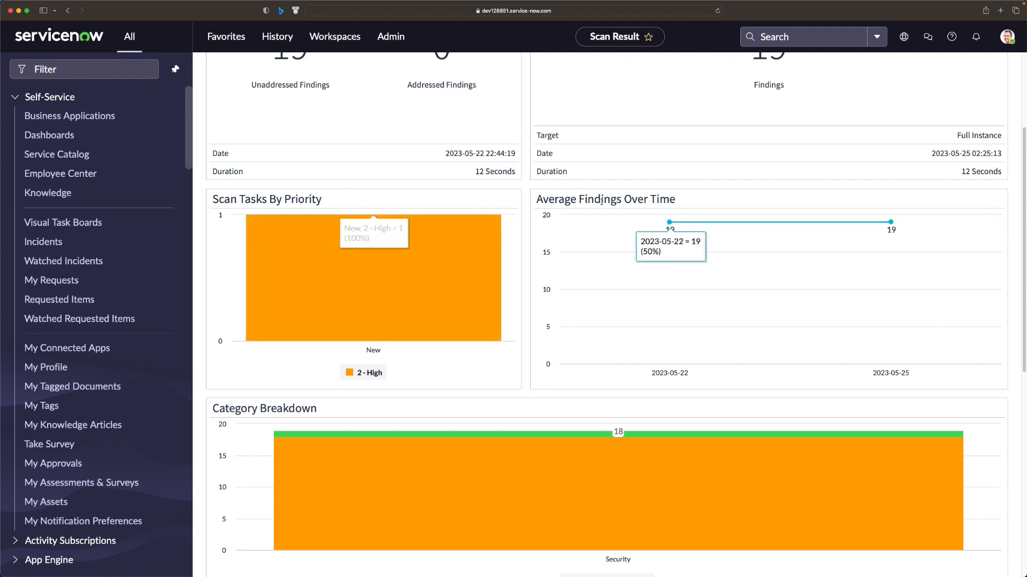
scroll(321, 268, down, 5)
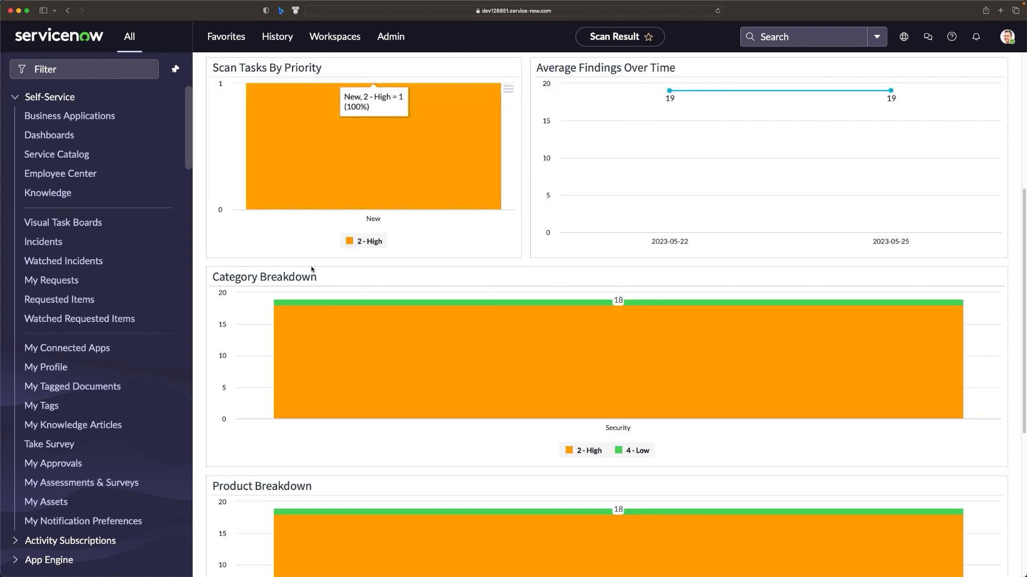
scroll(356, 266, down, 5)
scroll(356, 264, down, 3)
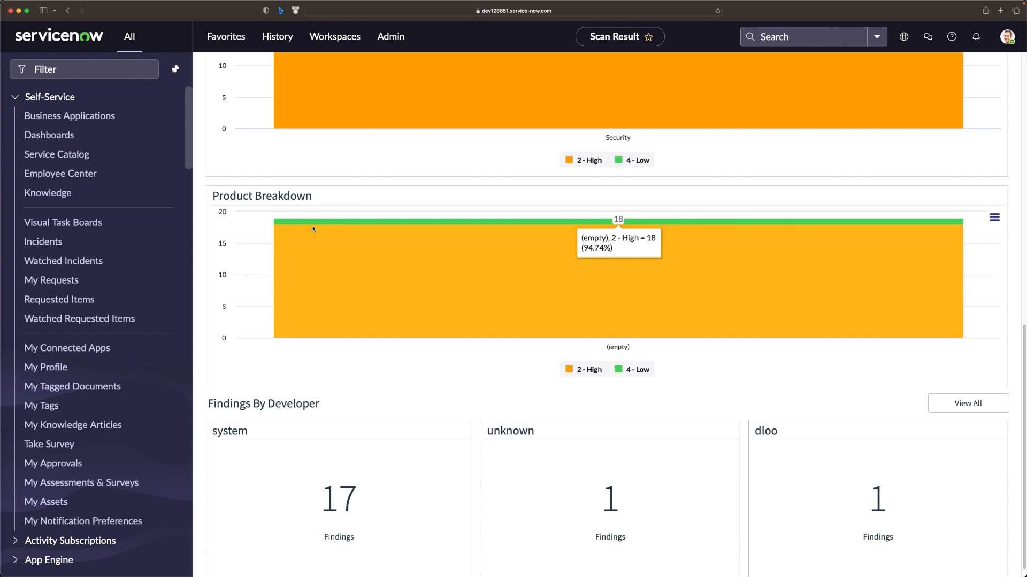
scroll(342, 420, down, 1)
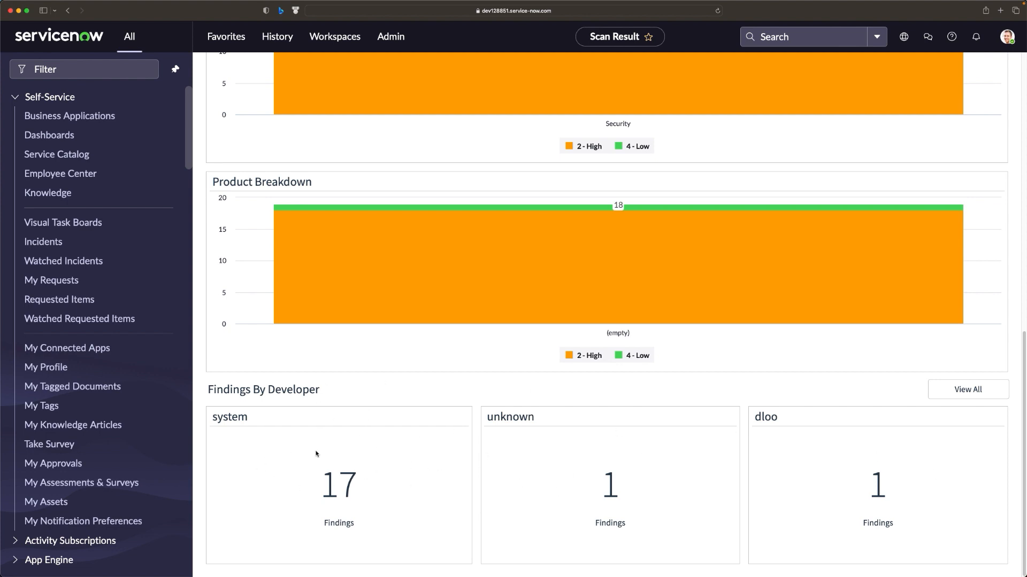
scroll(466, 470, up, 3)
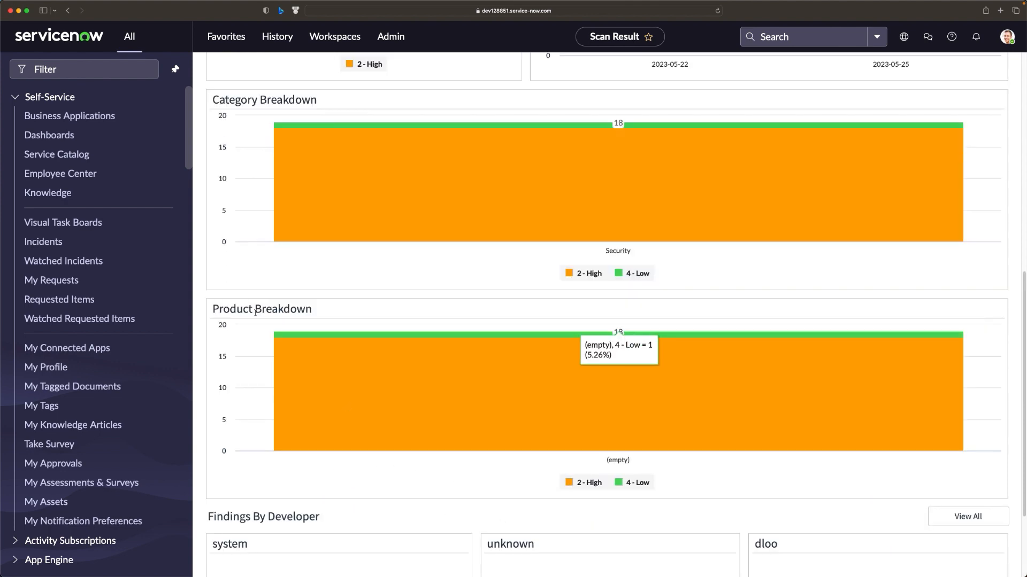
- Find the Instance Scan modules with "instance scan" and open Table Cleanup to view the auto flush rules
mouse_move(647, 401)
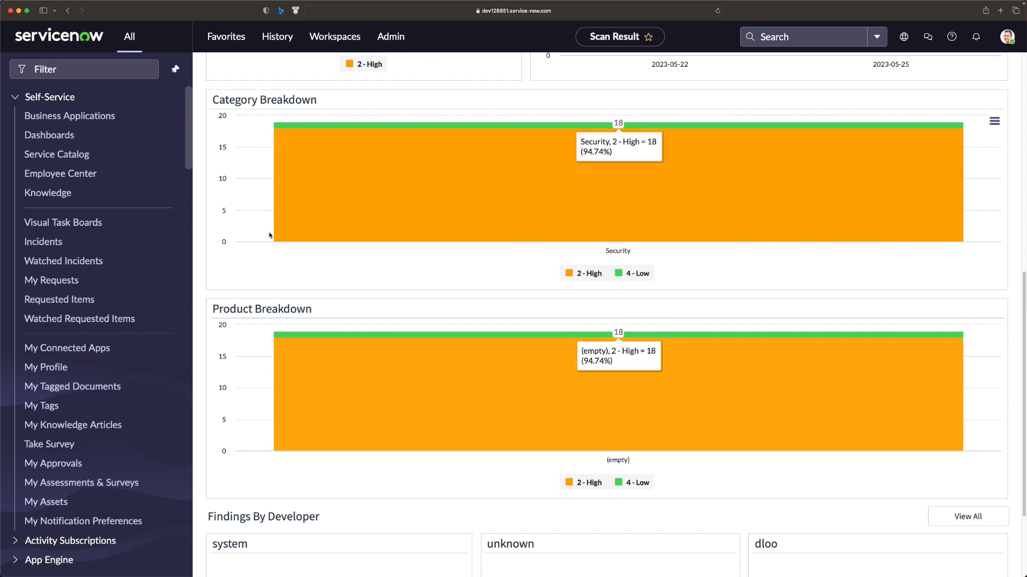
click(100, 73)
text(incident)
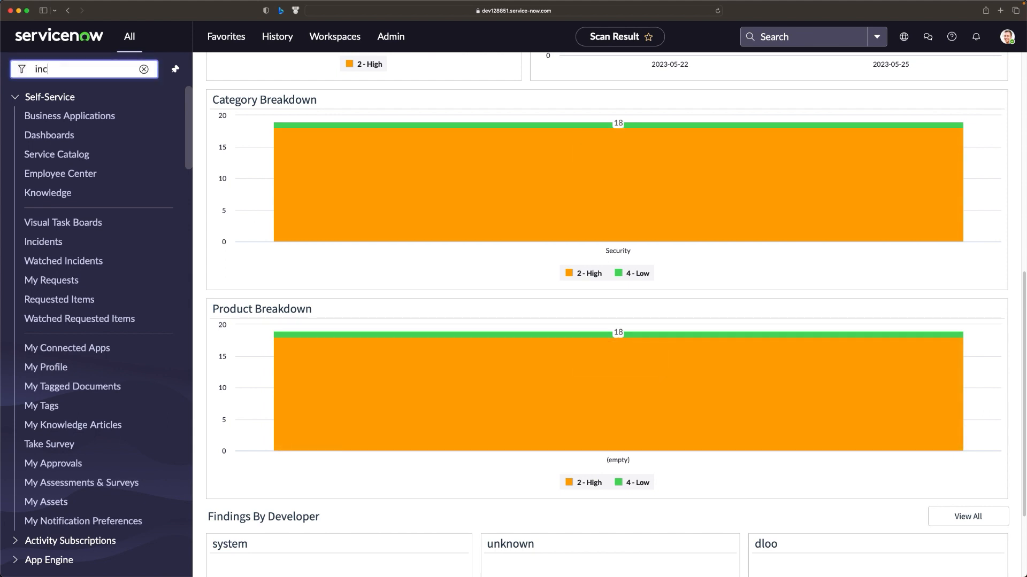
key(BackSpace)
key(BackSpace)
key(BackSpace)
key(BackSpace)
key(BackSpace)
key(BackSpace)
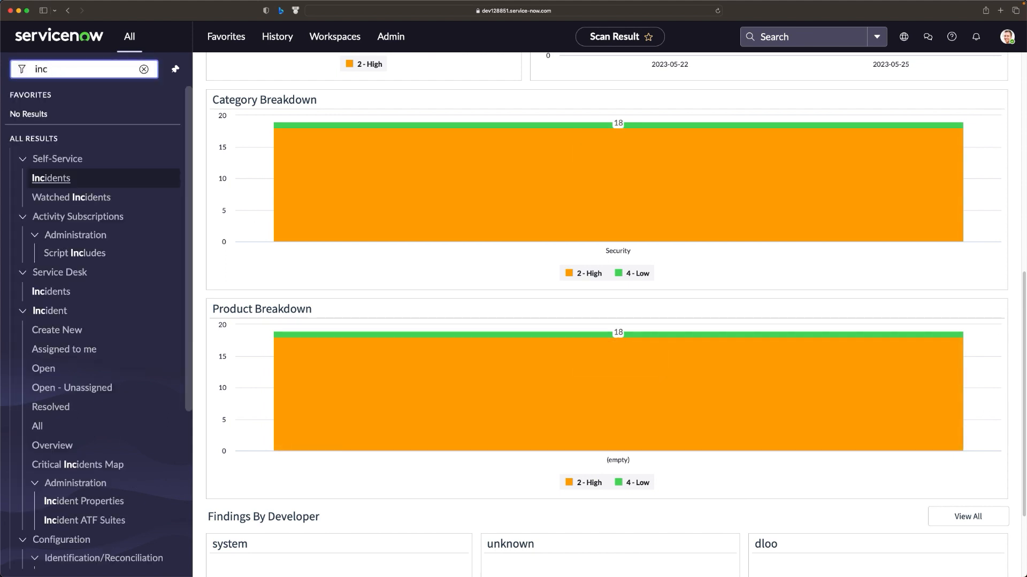
text(stan)
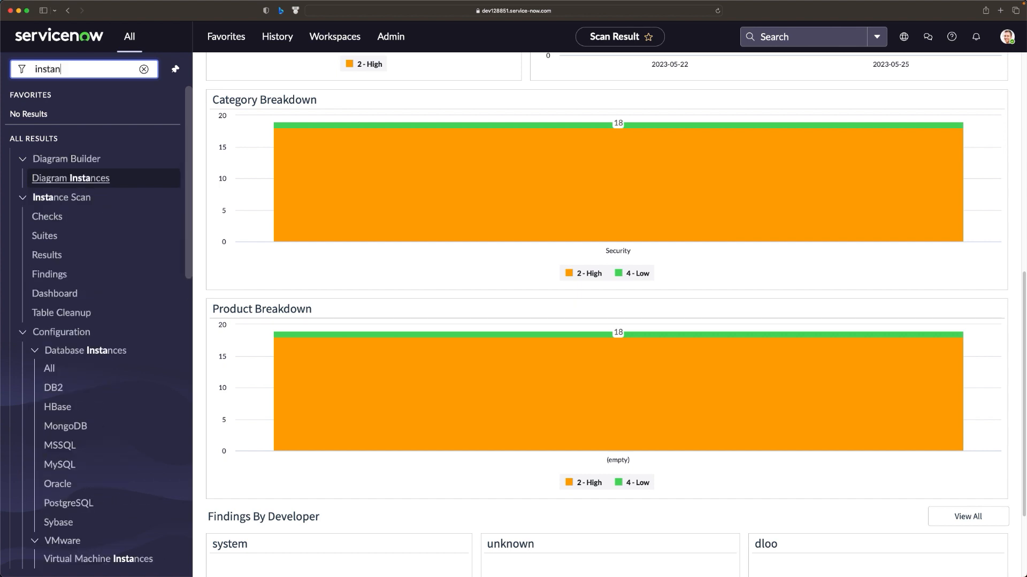
text(ce scan)
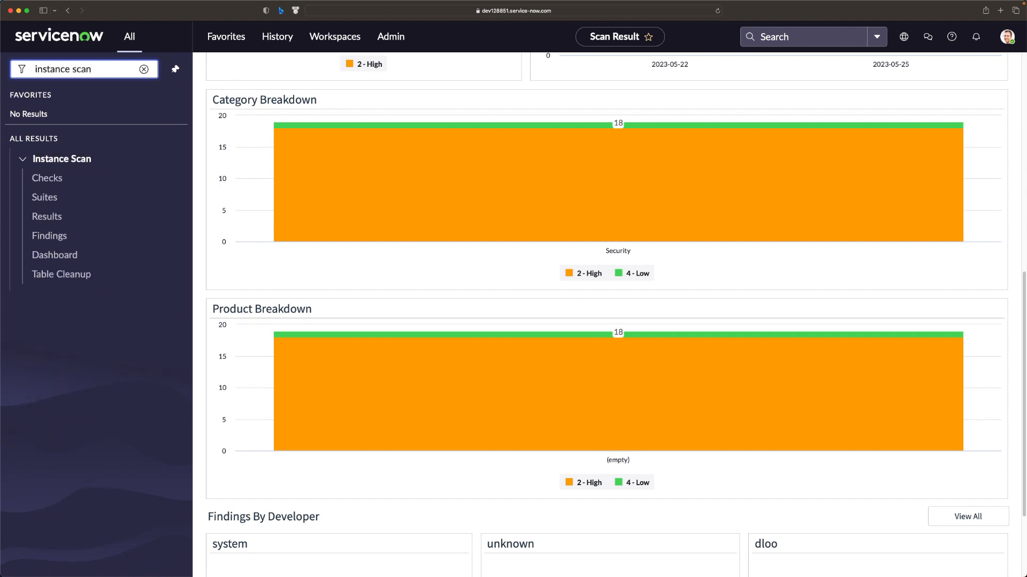
click(56, 275)
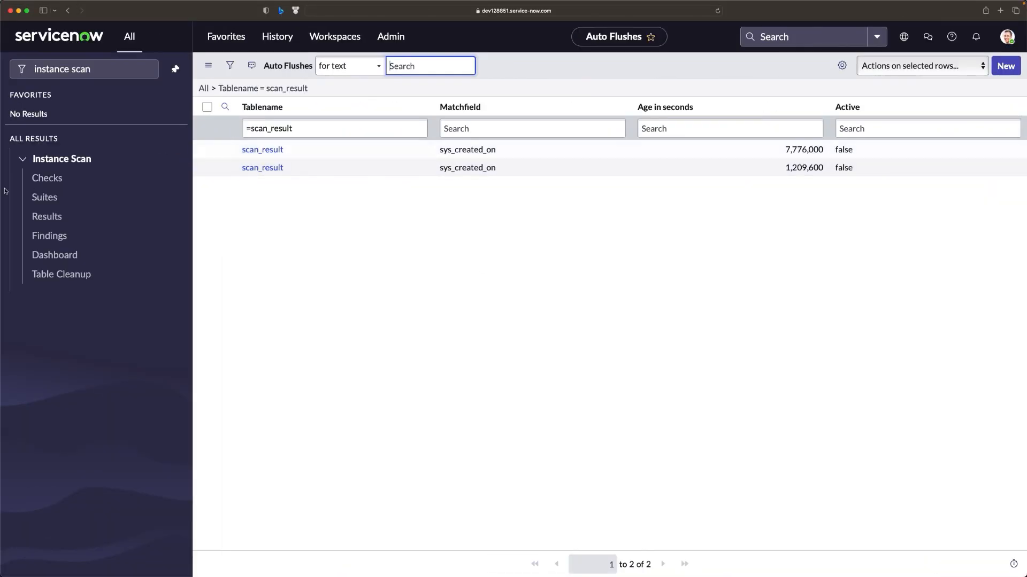
- Go to the Instance Scan checks and start a new check of type Table Check
click(47, 183)
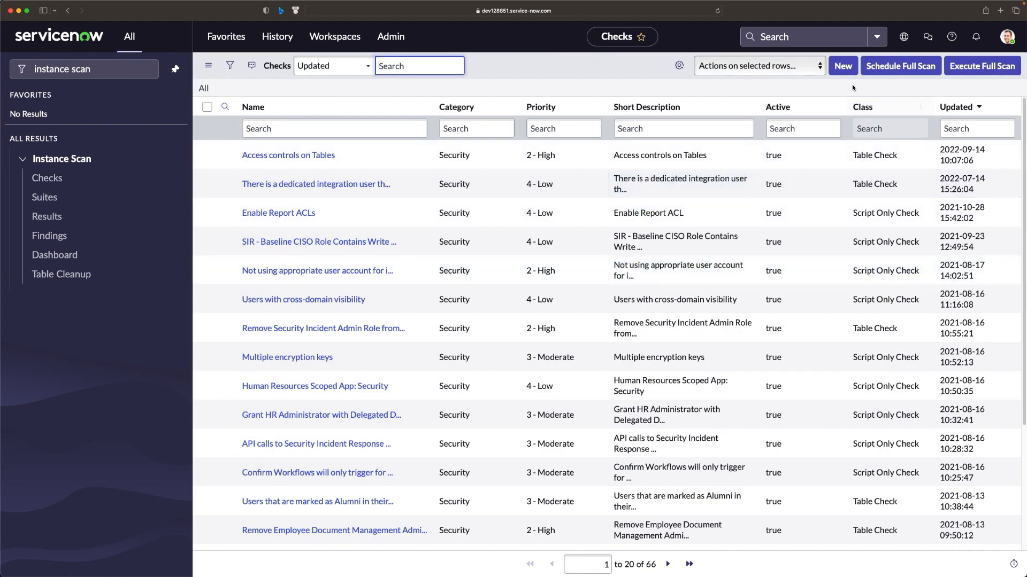
click(843, 66)
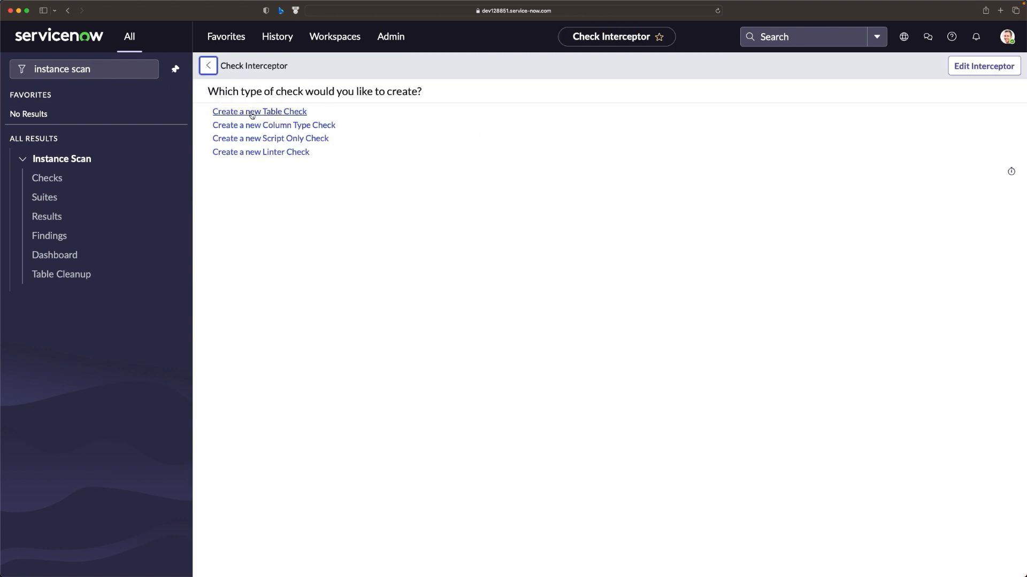
click(260, 114)
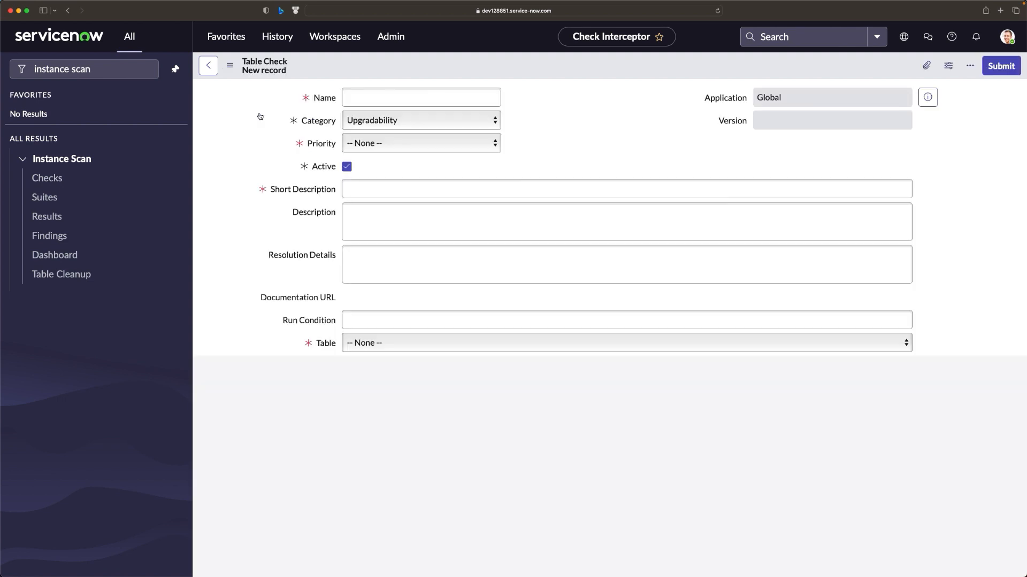
- Name the new table check "Do not use GlideRecord"
key(super+equal)
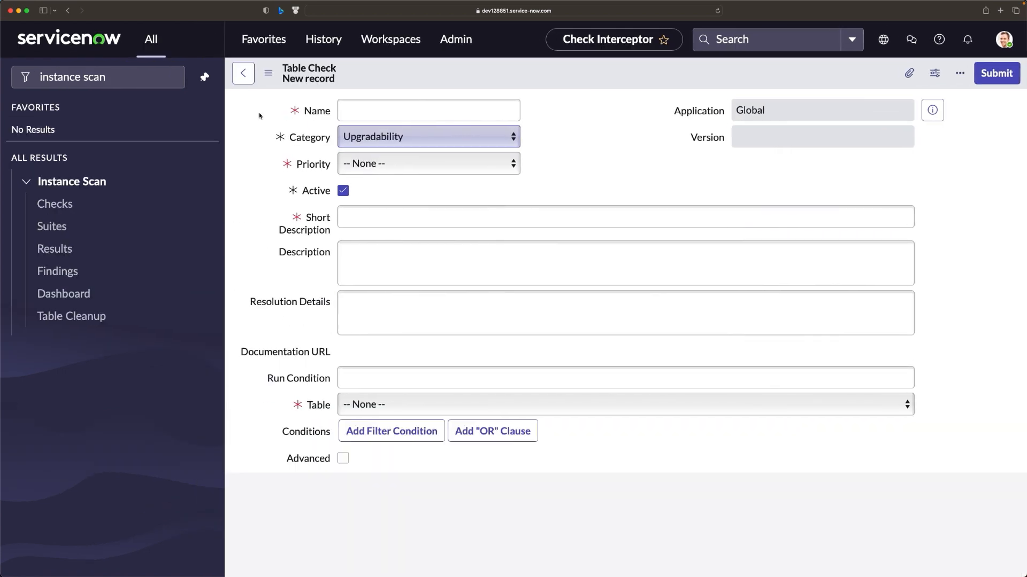
key(super+equal)
click(422, 128)
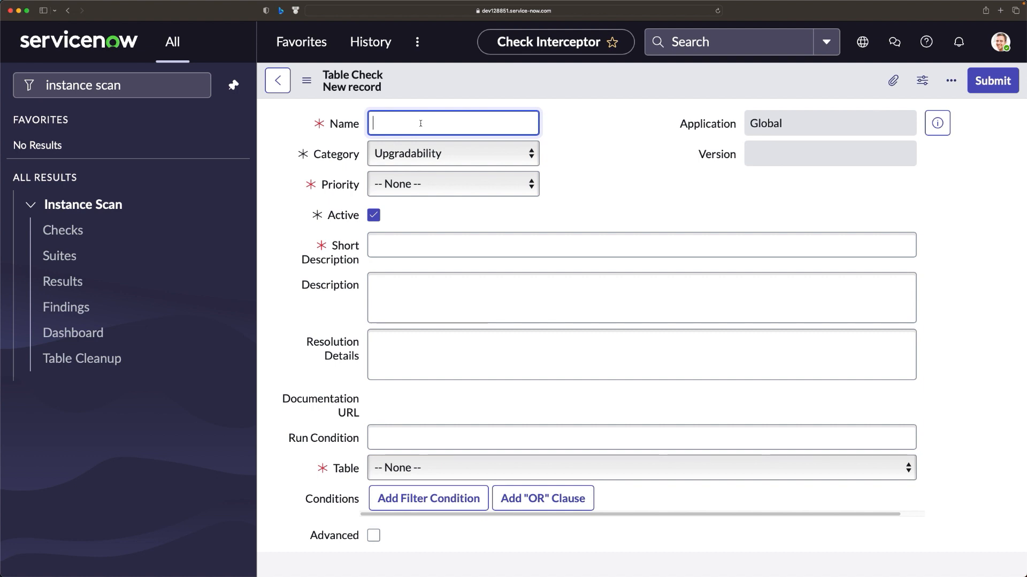
text(Do not use )
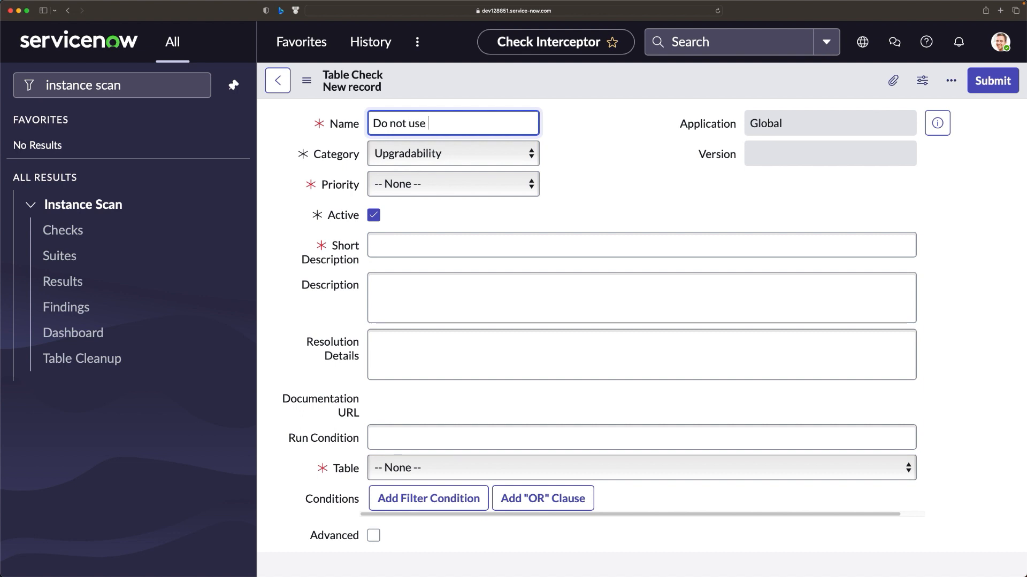
text(Glidee)
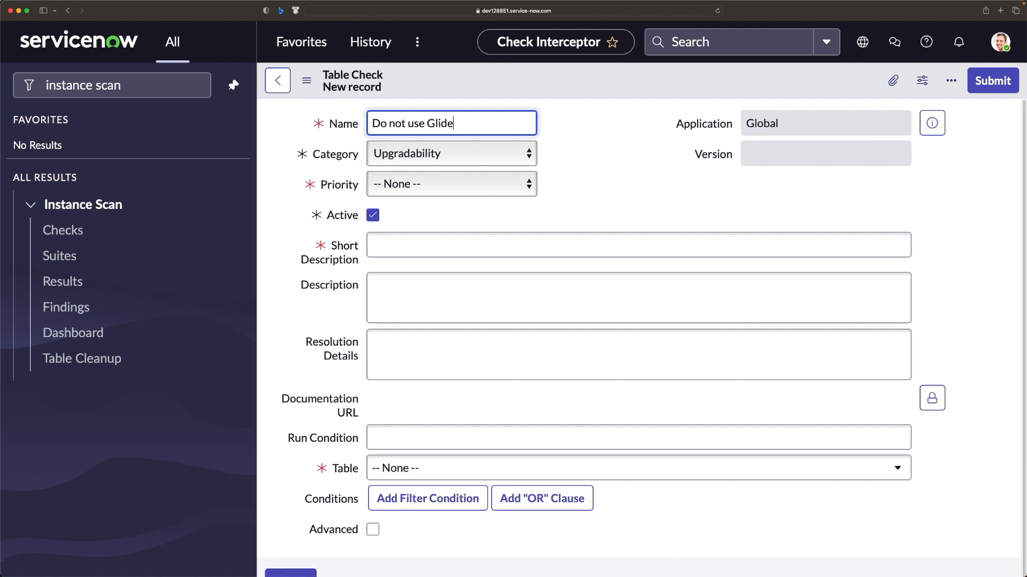
key(BackSpace)
text(Record)
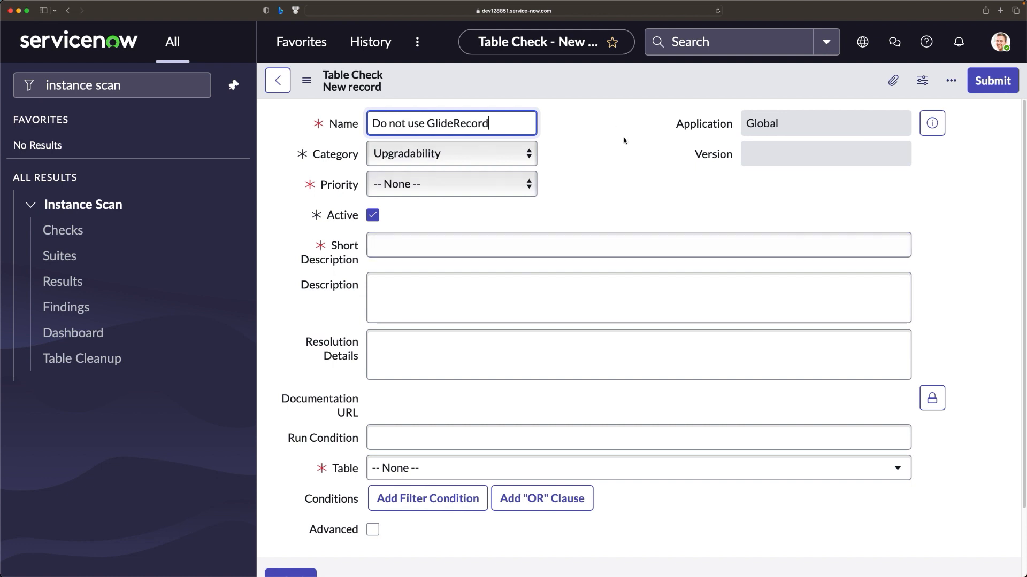
- Set the check's category to Performance and its priority to 1 - Critical
click(534, 147)
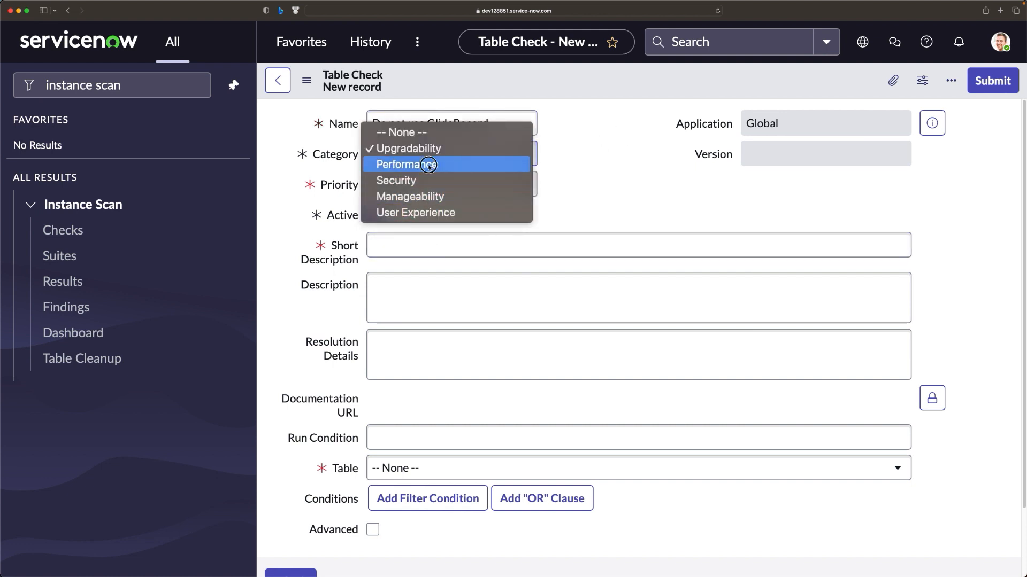
click(425, 164)
click(445, 188)
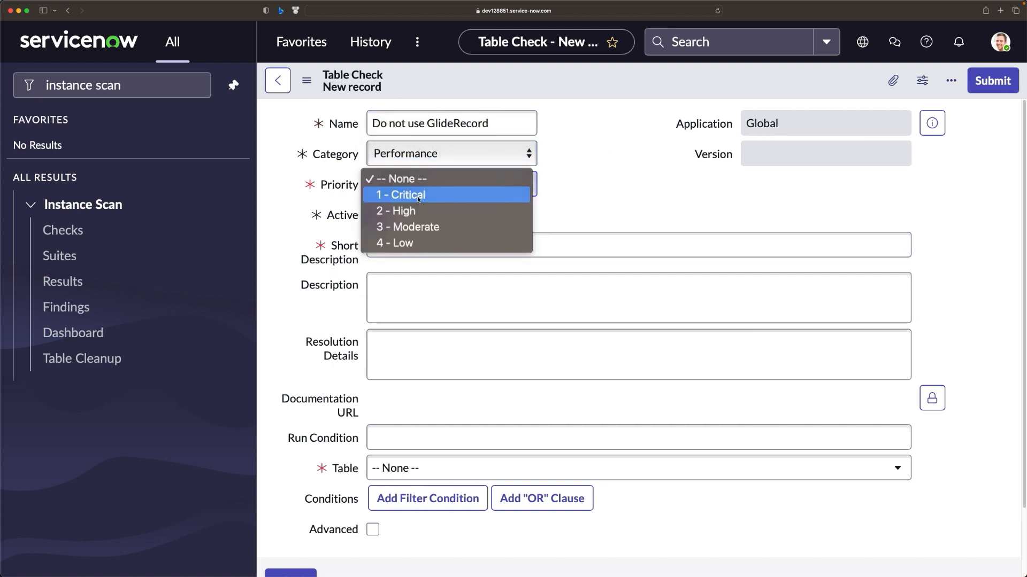
click(416, 198)
- Copy the check's name, "Do not use GlideRecord", into both the Short Description and Description fields
click(431, 246)
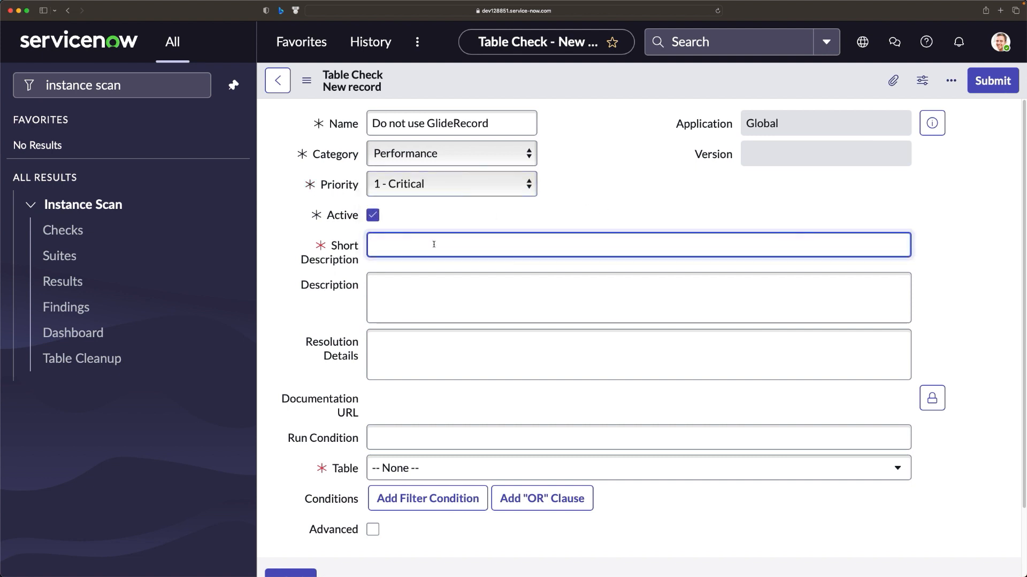
drag(491, 124, 356, 121)
key(super+c)
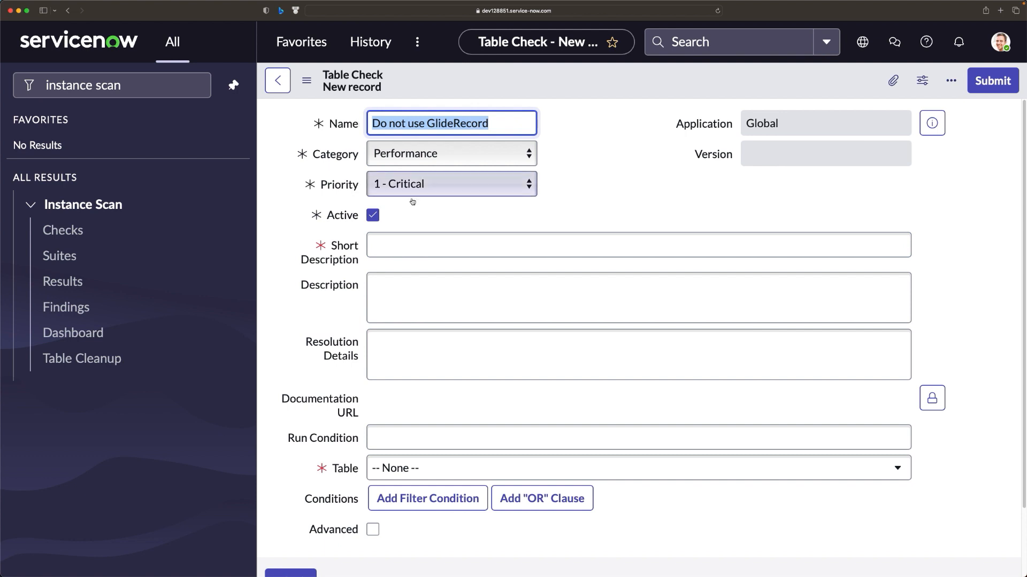
click(415, 238)
key(super+v)
click(447, 287)
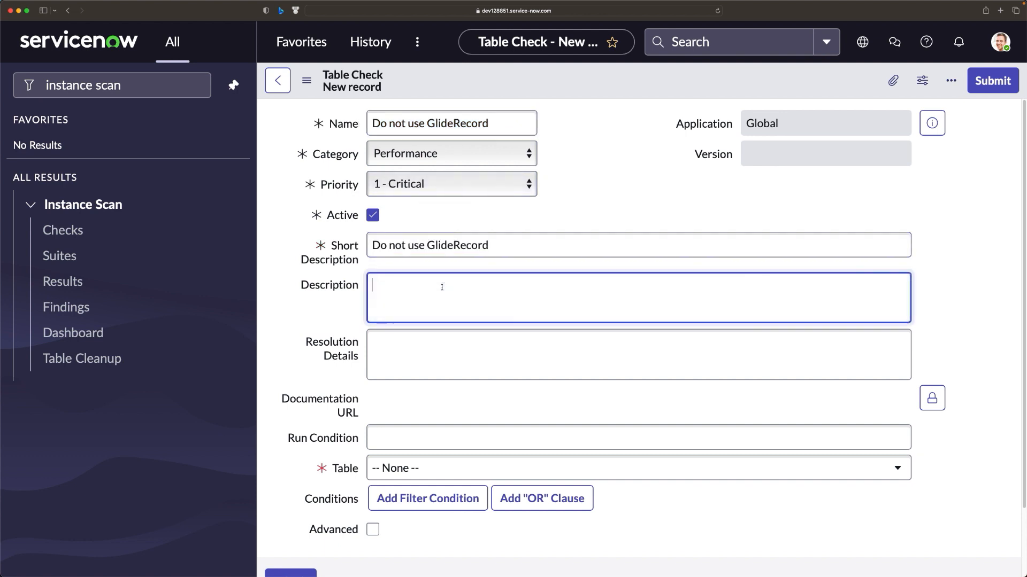
key(super+v)
- Enter "Use GlideAjax instead of GlideRecord." as the check's resolution details
click(395, 344)
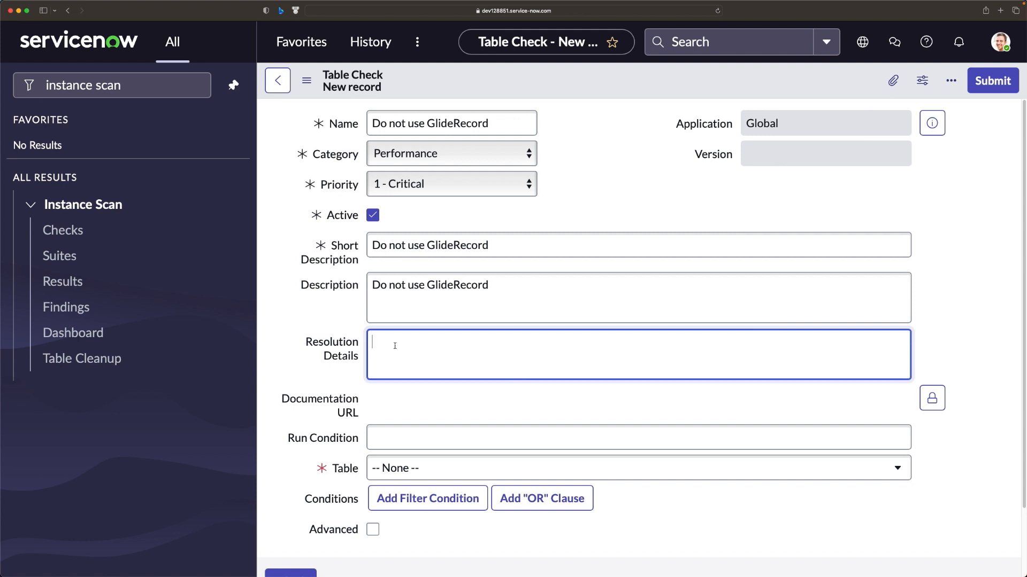
text(Use GlideAjax instead of Glide)
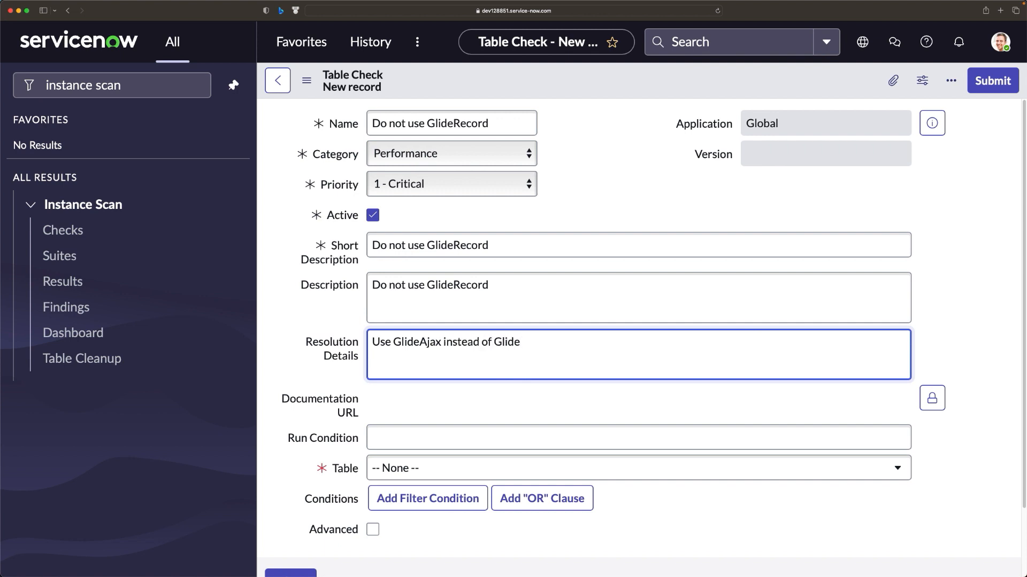
text(Record.)
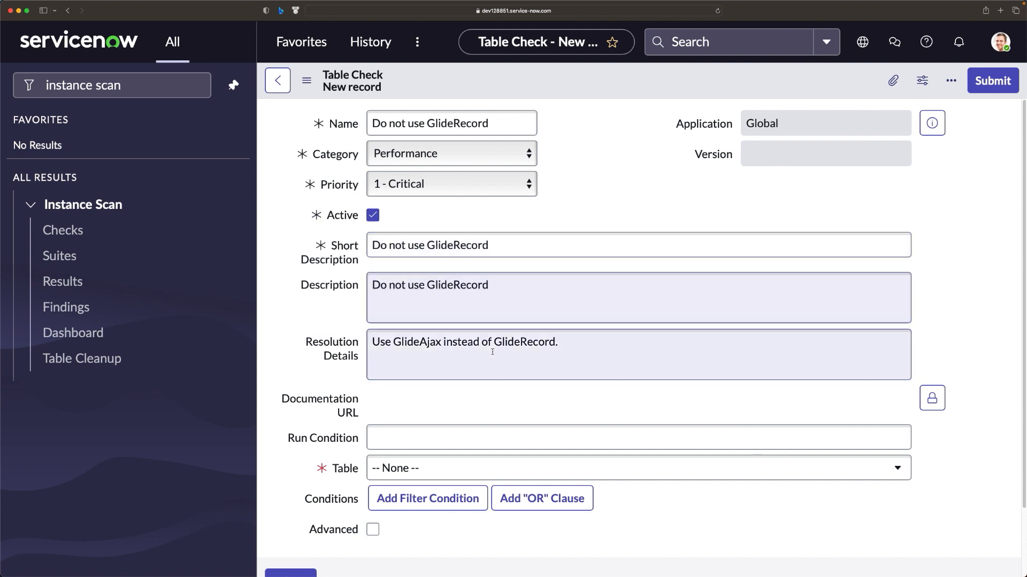
- Set the check's table to Client Script [sys_script_client]
scroll(488, 344, down, 3)
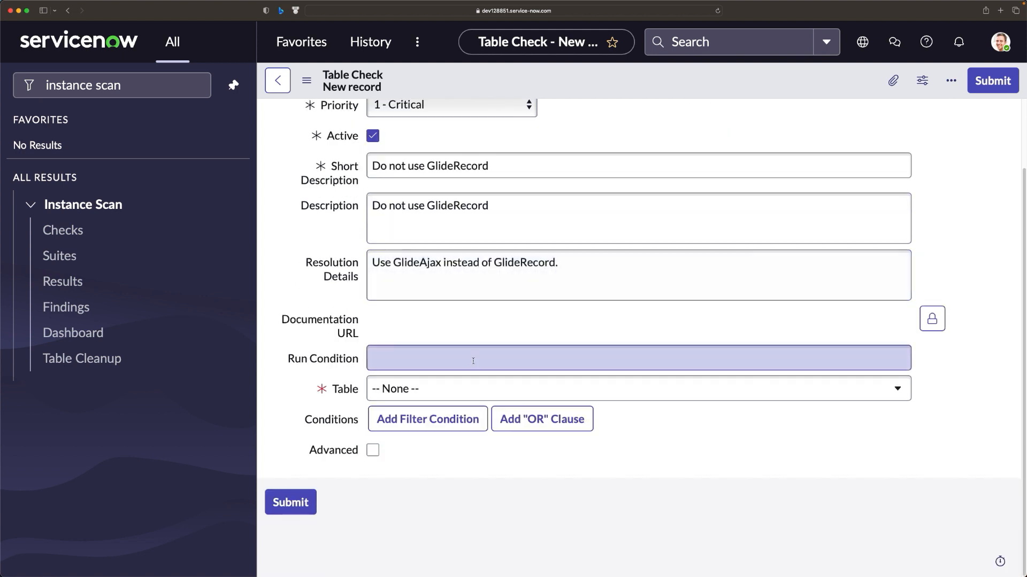
click(426, 396)
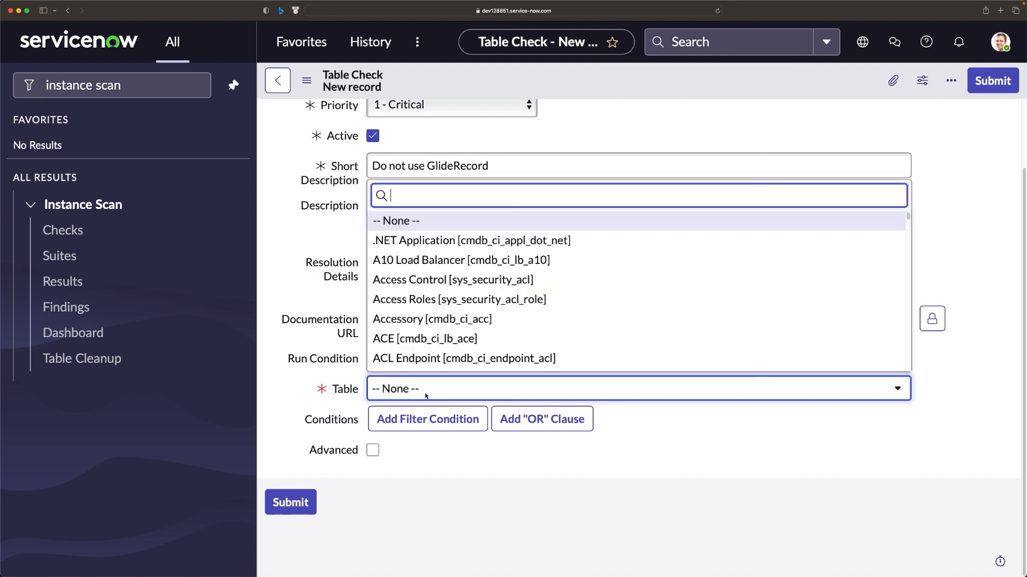
text(cleint)
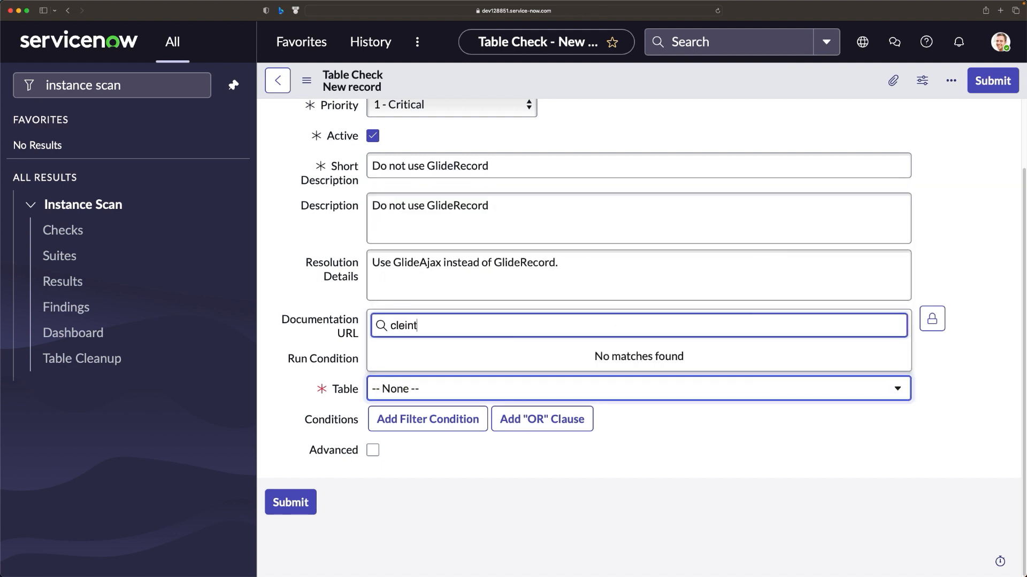
key(BackSpace)
key(BackSpace)
key(BackSpace)
key(BackSpace)
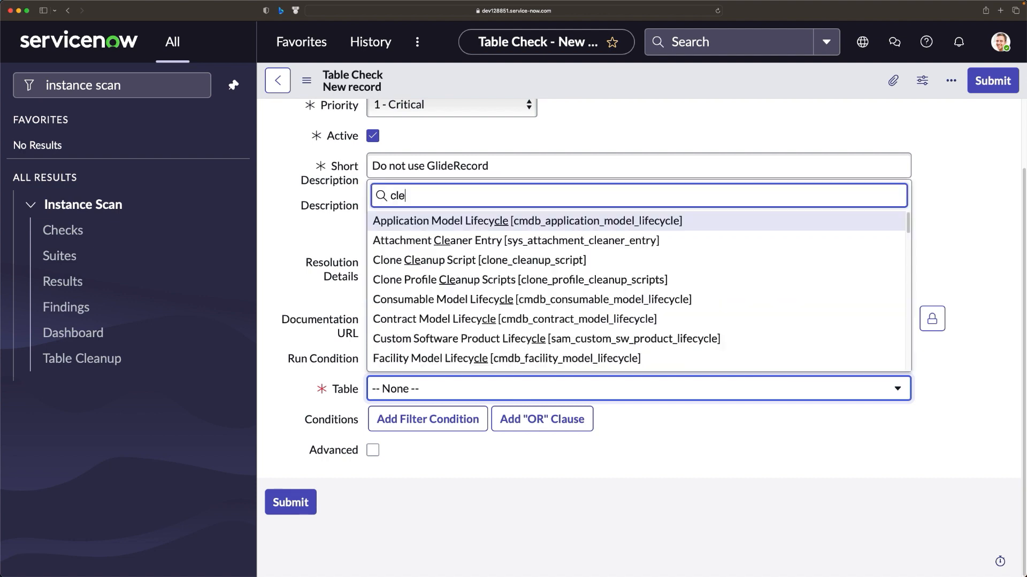
text(ient sc)
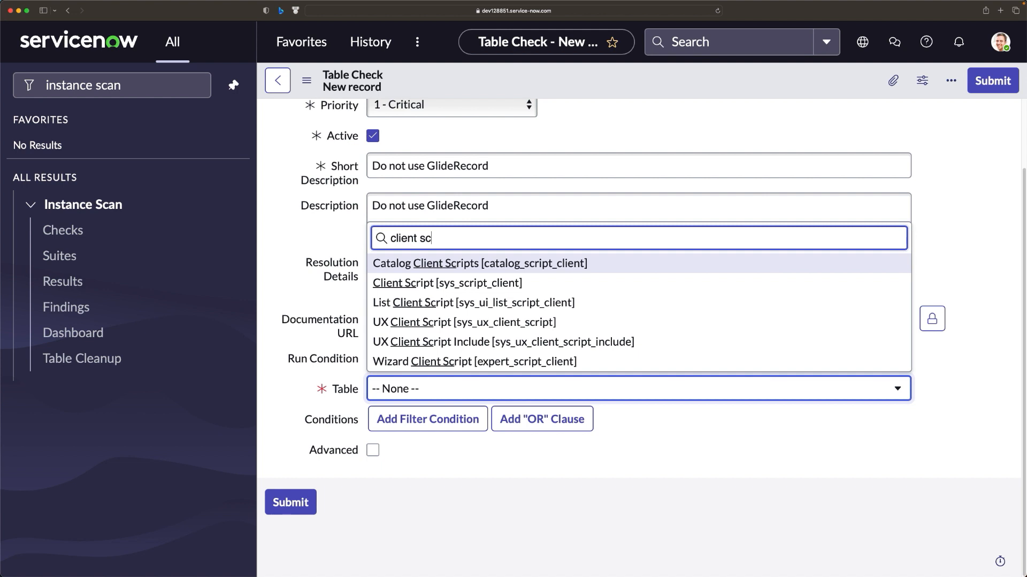
click(461, 283)
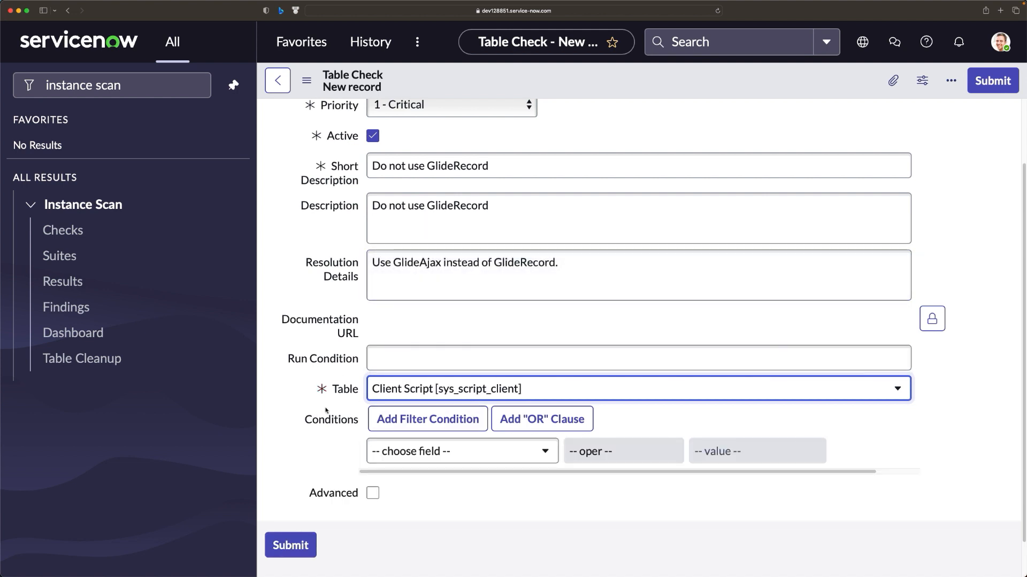
- Add the filter condition Script contains "GlideRecord" to the table check
scroll(350, 415, down, 1)
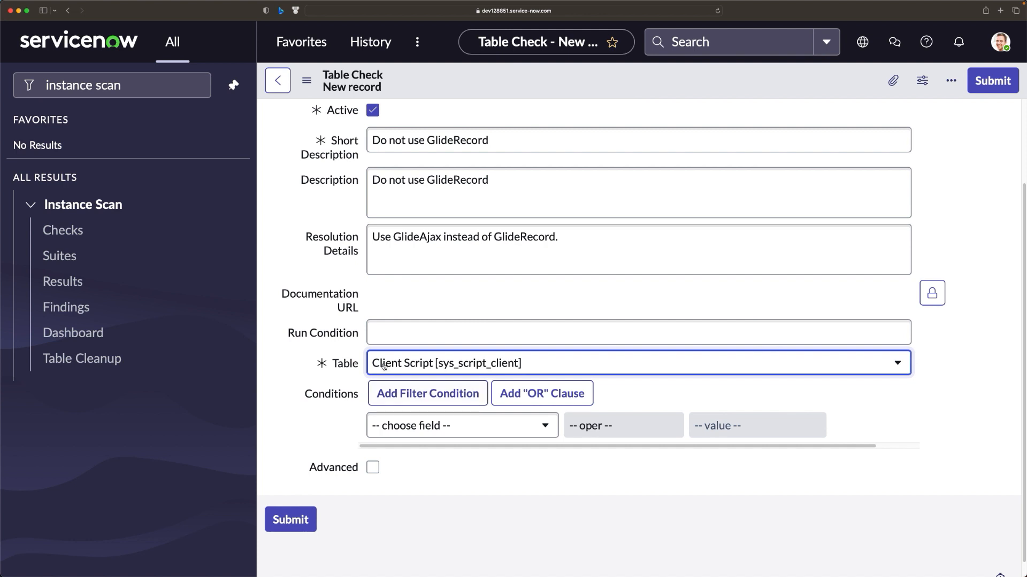
click(419, 426)
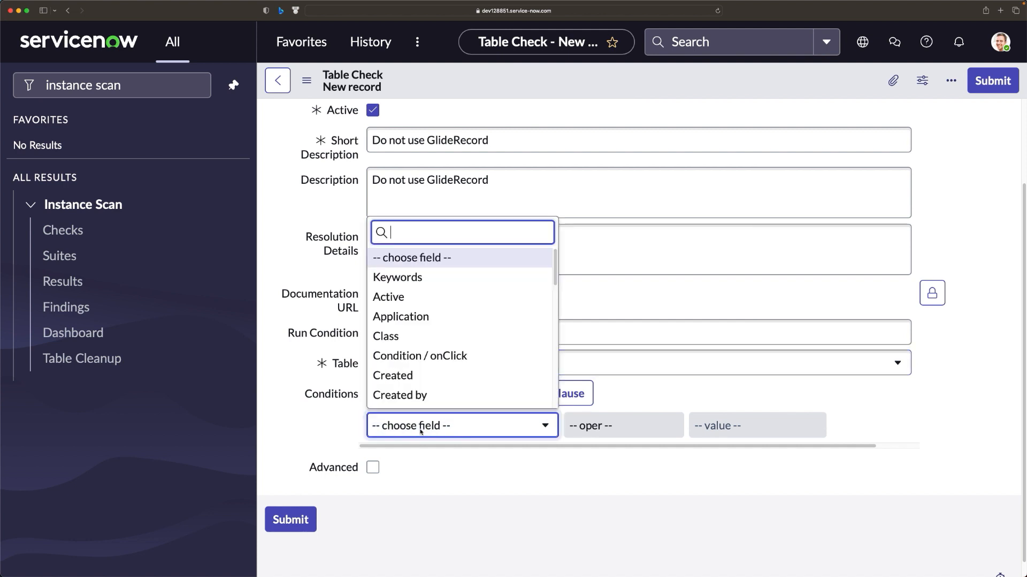
text(sc)
click(401, 356)
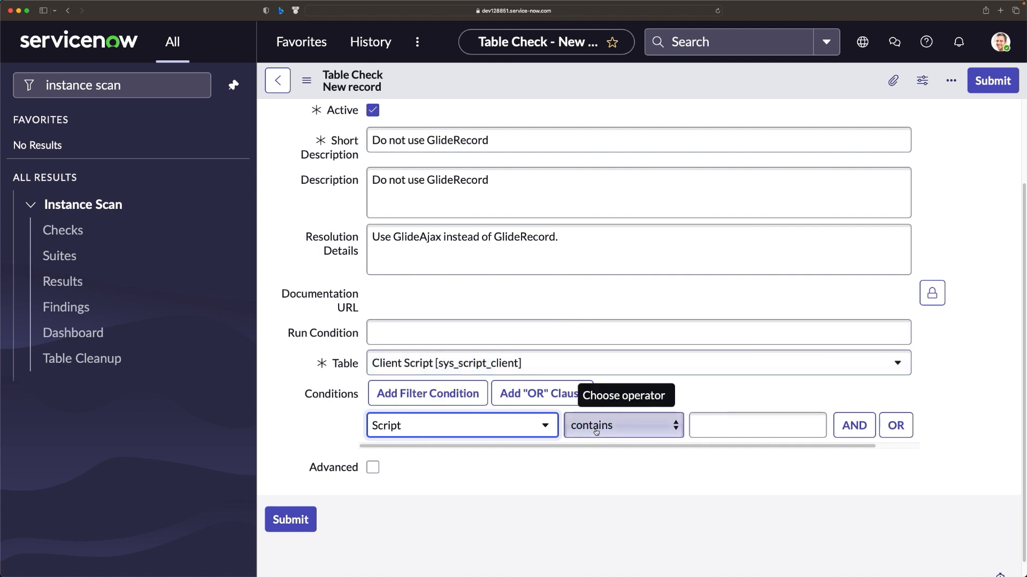
click(713, 423)
text(G)
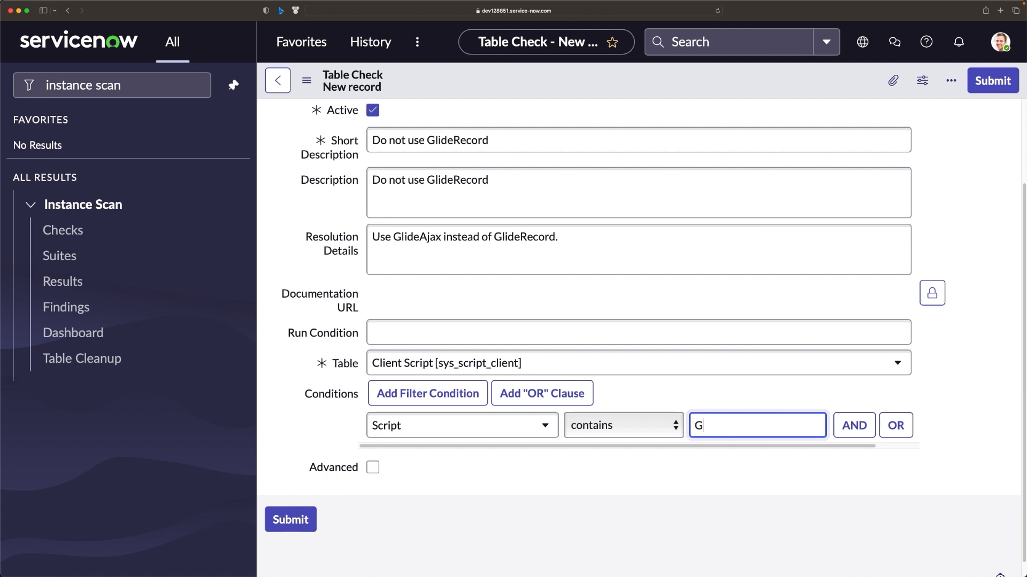
text(lideRecord)
click(493, 470)
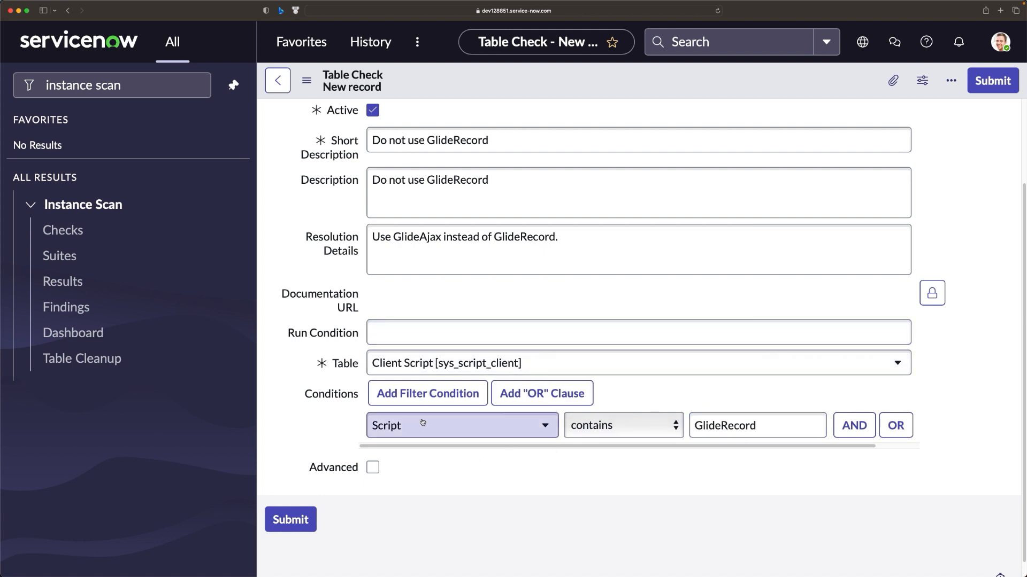
- Save the new table check while staying on its record, and start Test Check for it
right_click(618, 82)
click(644, 92)
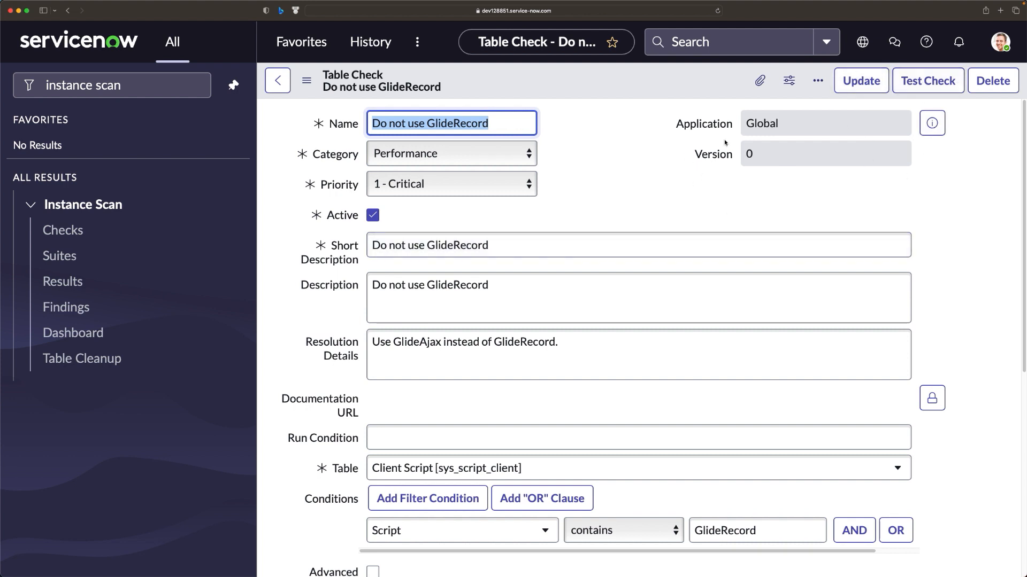
click(922, 83)
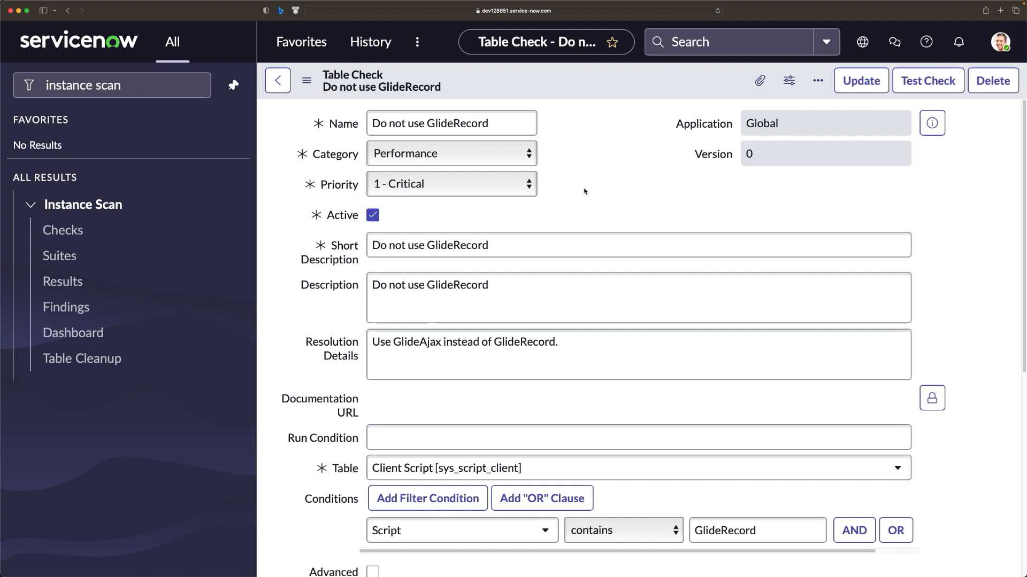
- Run a test scan of the Do not use GlideRecord check and close the scan dialog
click(928, 84)
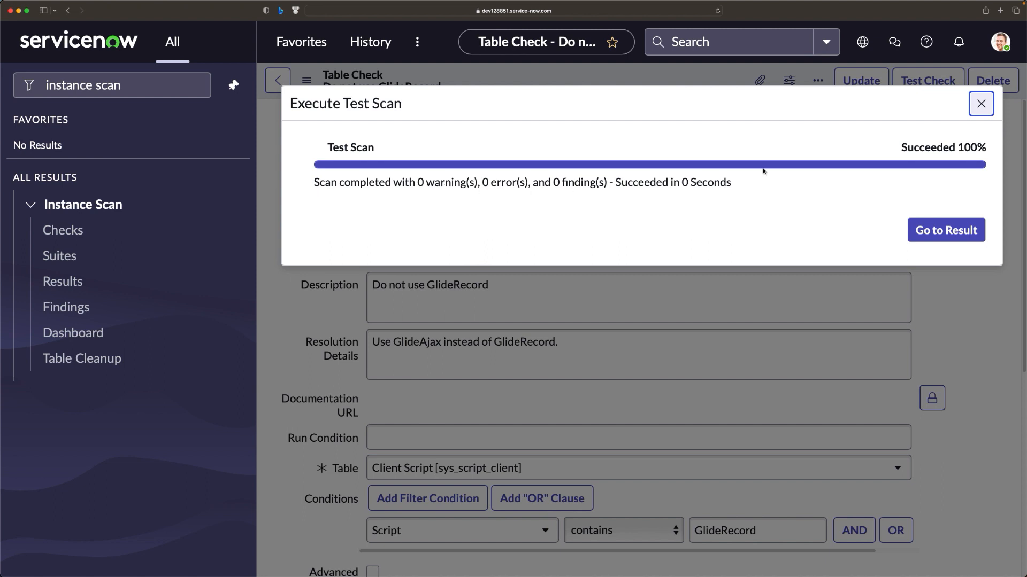
click(986, 111)
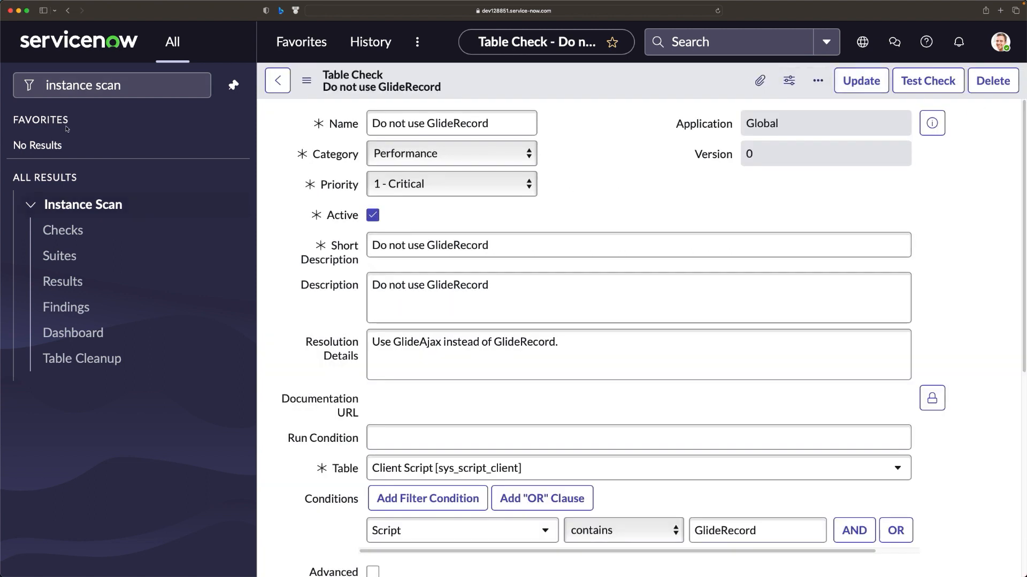
- Find the Client Scripts list and start a new client script named "GlideRecord.Test"
drag(134, 85, 1, 68)
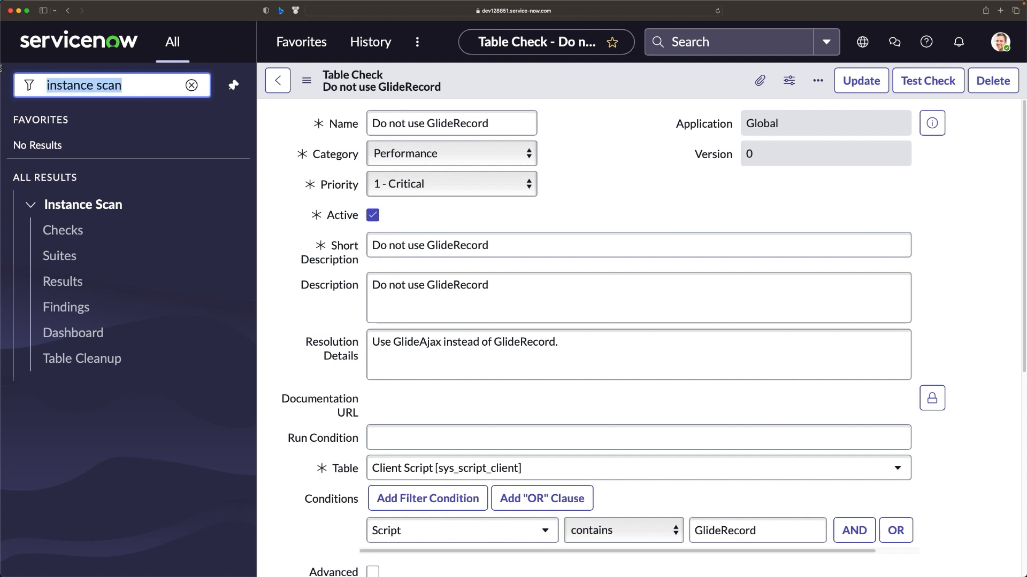
text(client sc)
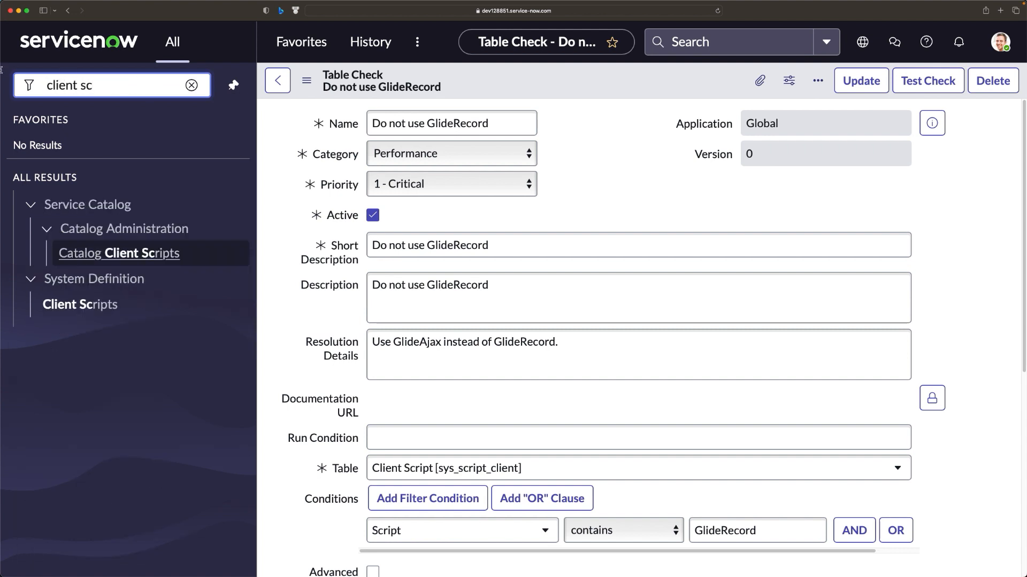
click(74, 305)
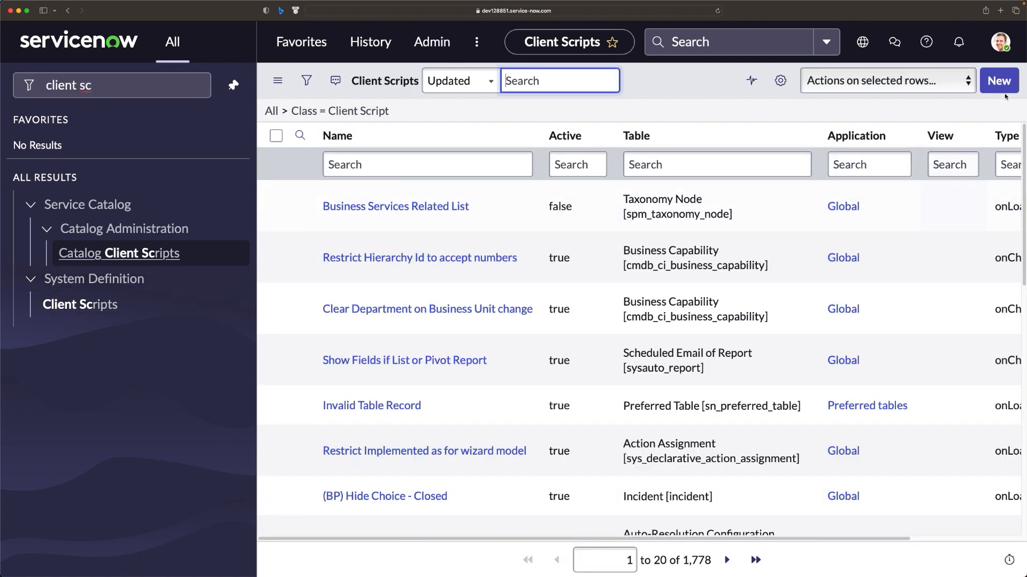
click(998, 86)
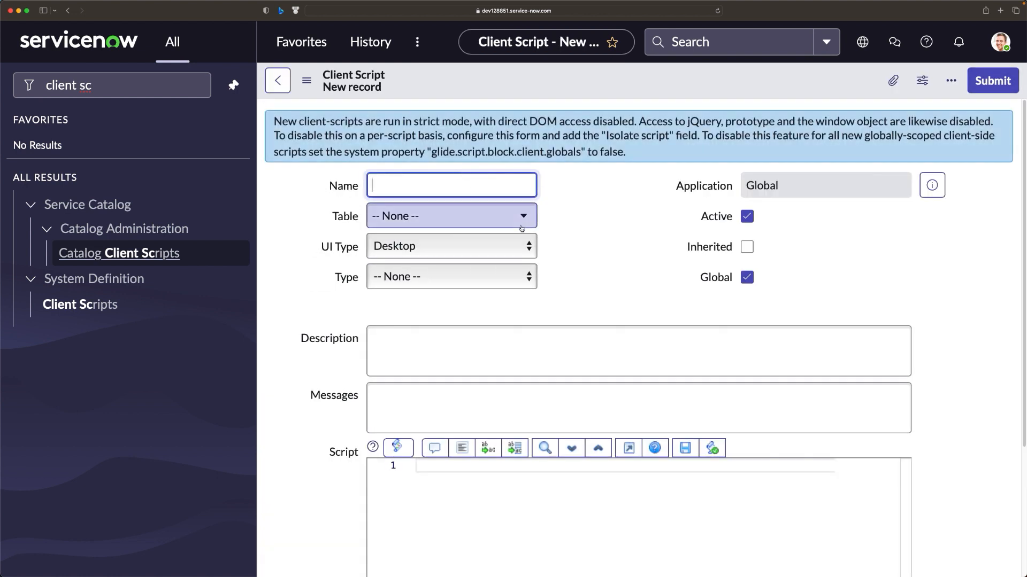
click(441, 184)
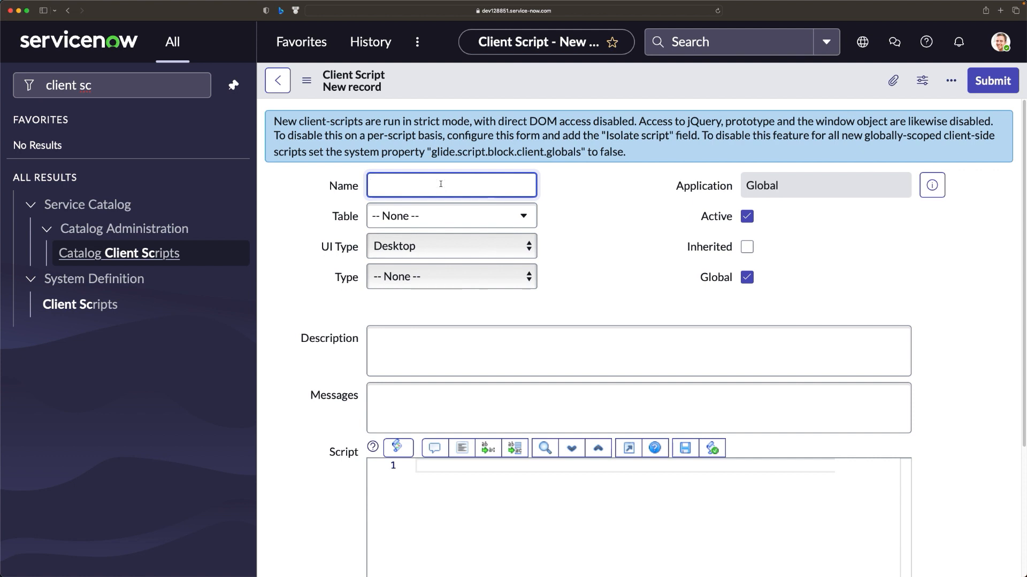
text(GlideRecord.Test)
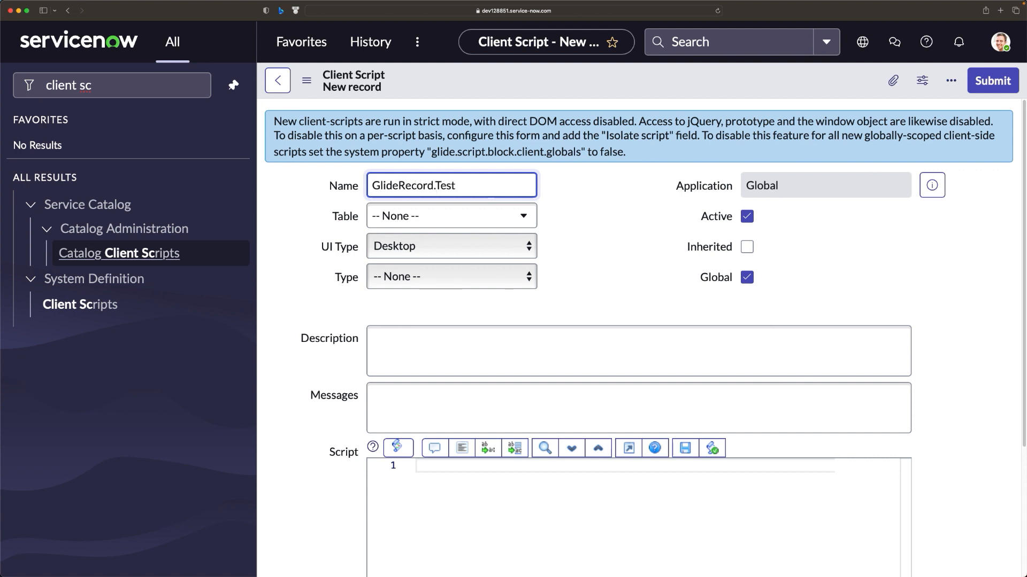
- Set the new client script's table to Incident [incident]
click(423, 211)
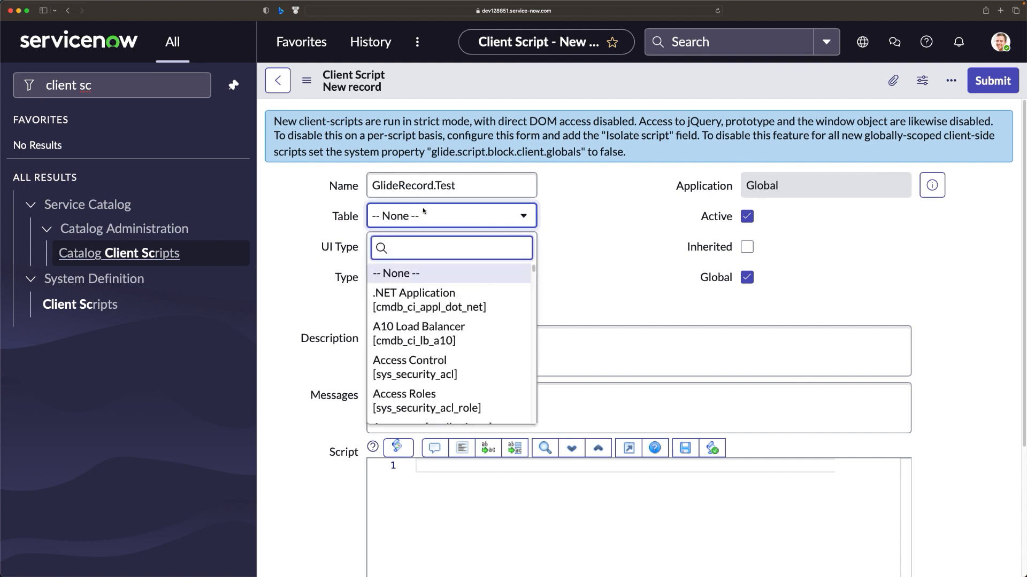
text(incdient)
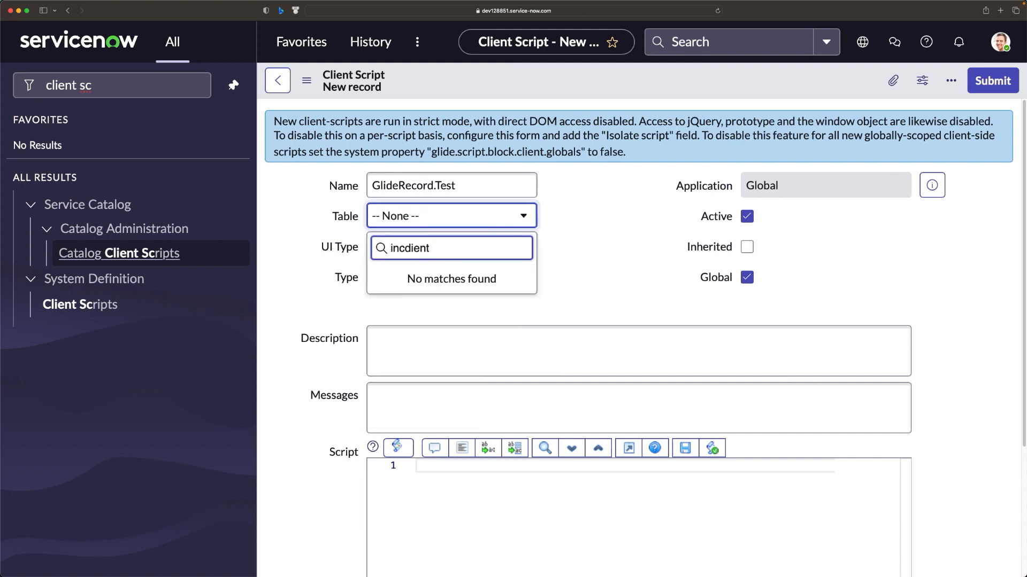
key(BackSpace)
key(BackSpace)
key(BackSpace)
key(BackSpace)
key(BackSpace)
text(ident)
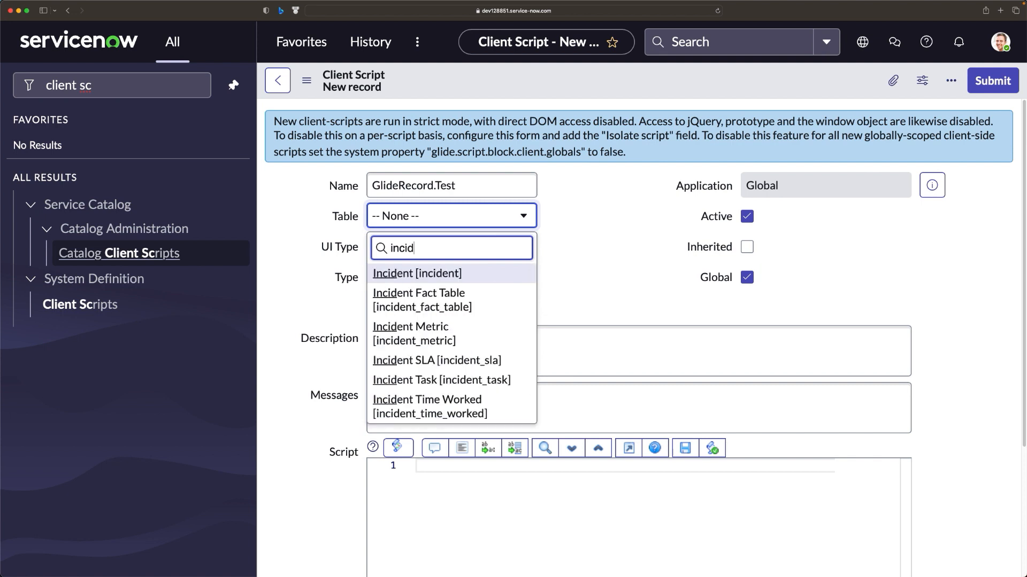
click(417, 273)
- Set the client script's type to onLoad
click(529, 276)
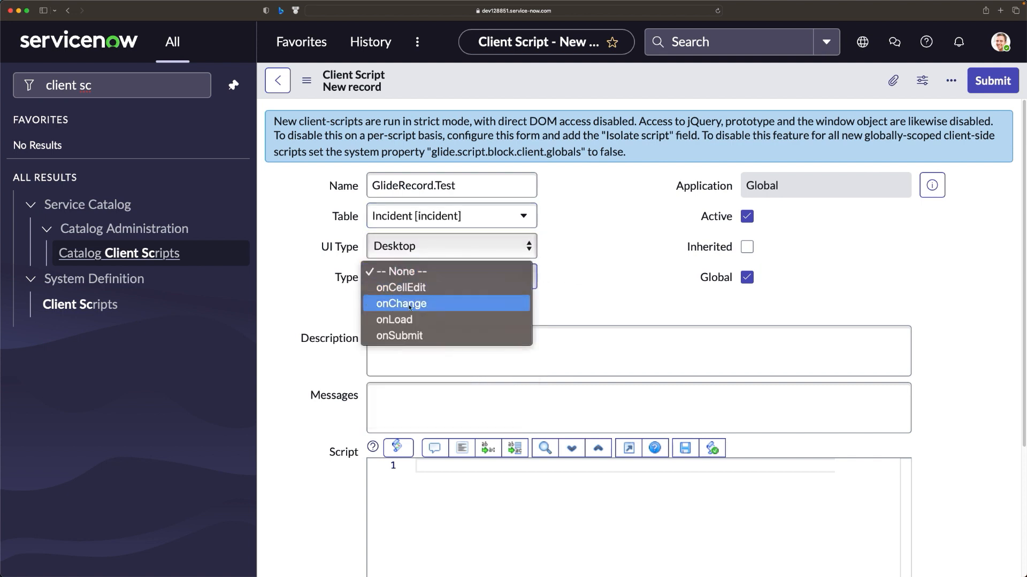
click(526, 319)
click(559, 290)
- Expand the client script's code editor to full screen and enlarge the page for easier reading
scroll(558, 291, down, 5)
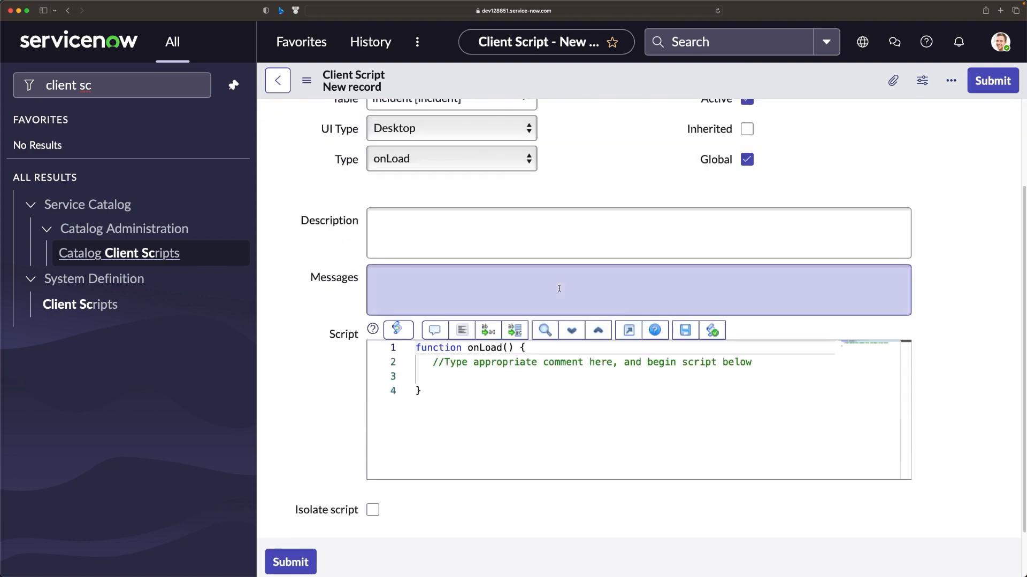
scroll(558, 290, up, 5)
scroll(554, 327, down, 6)
scroll(737, 350, up, 3)
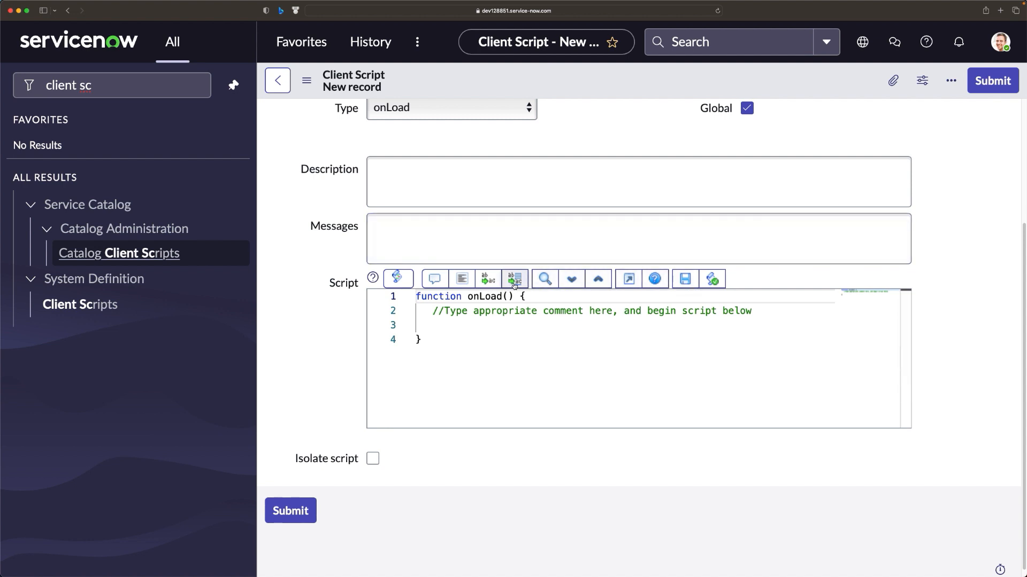
click(630, 279)
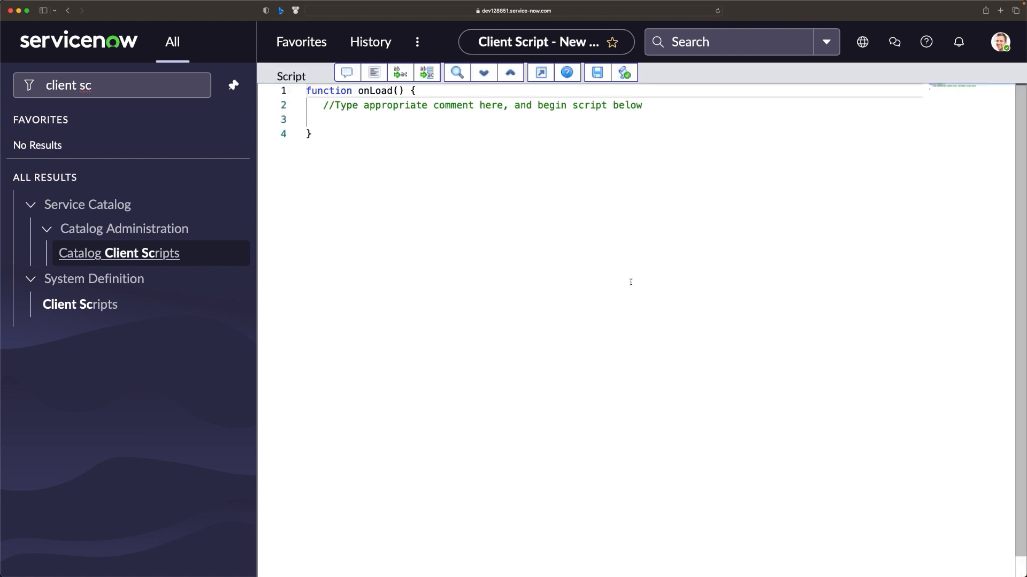
key(super+equal)
key(super+equal)
key(super+equal)
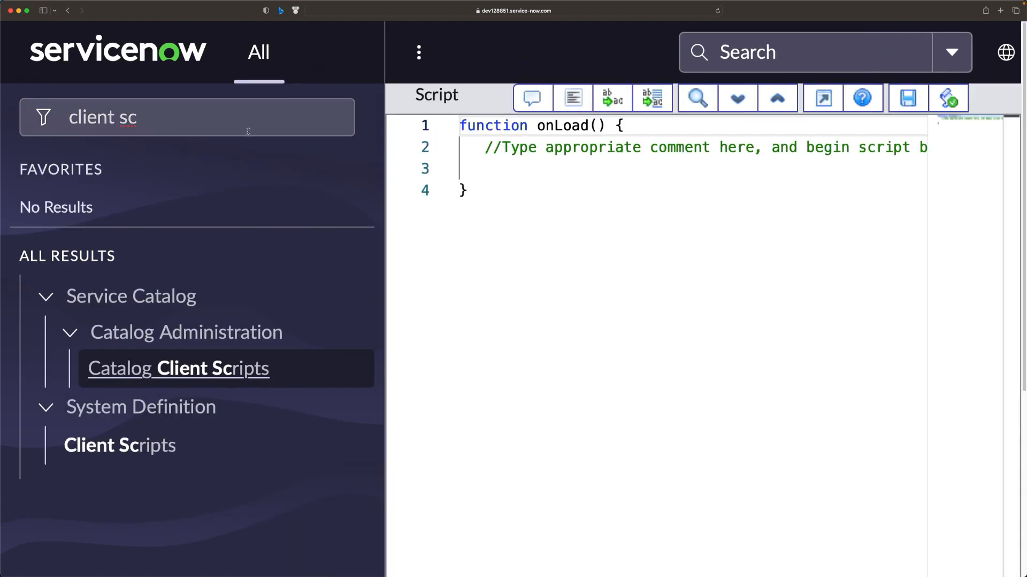
click(534, 268)
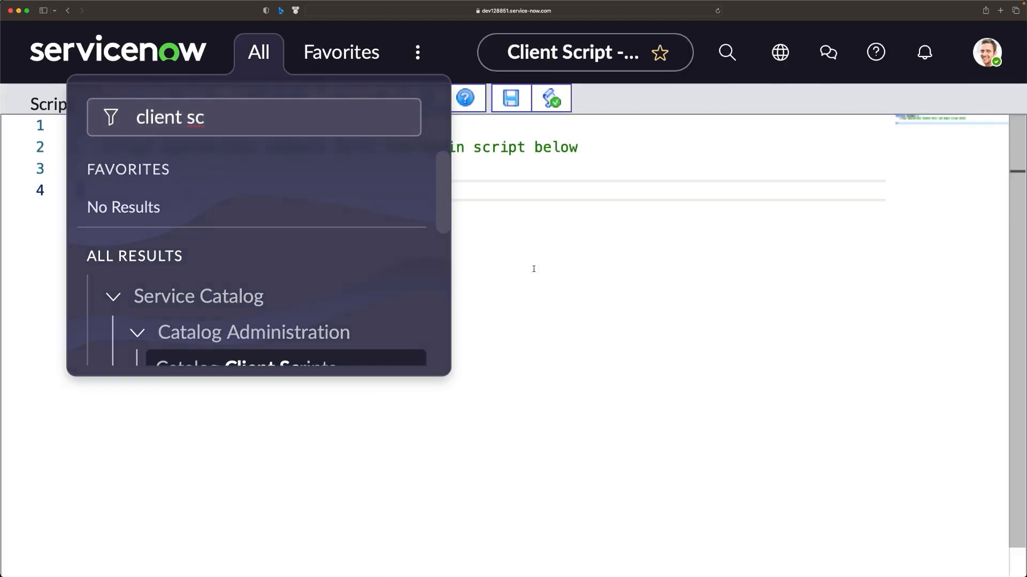
- Inside the onLoad function, below the comment, add the line var grTest = new GlideRecord('incident');
click(113, 167)
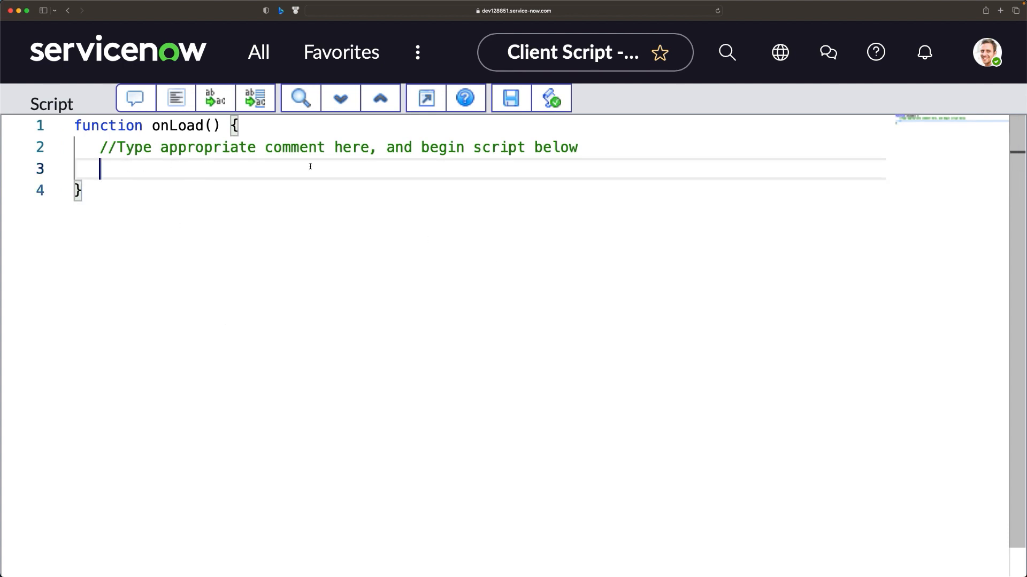
text(var gr)
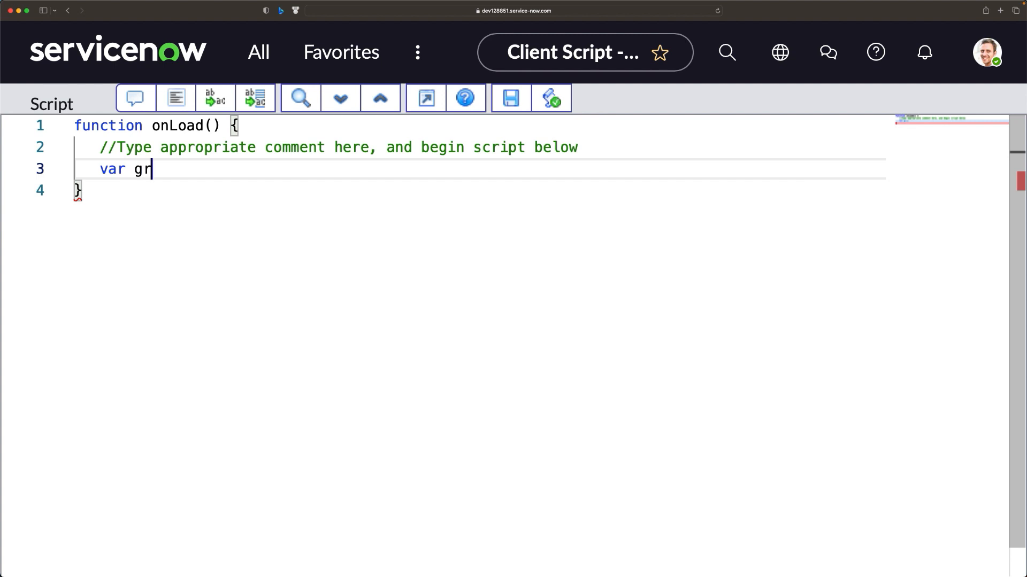
text(Test = )
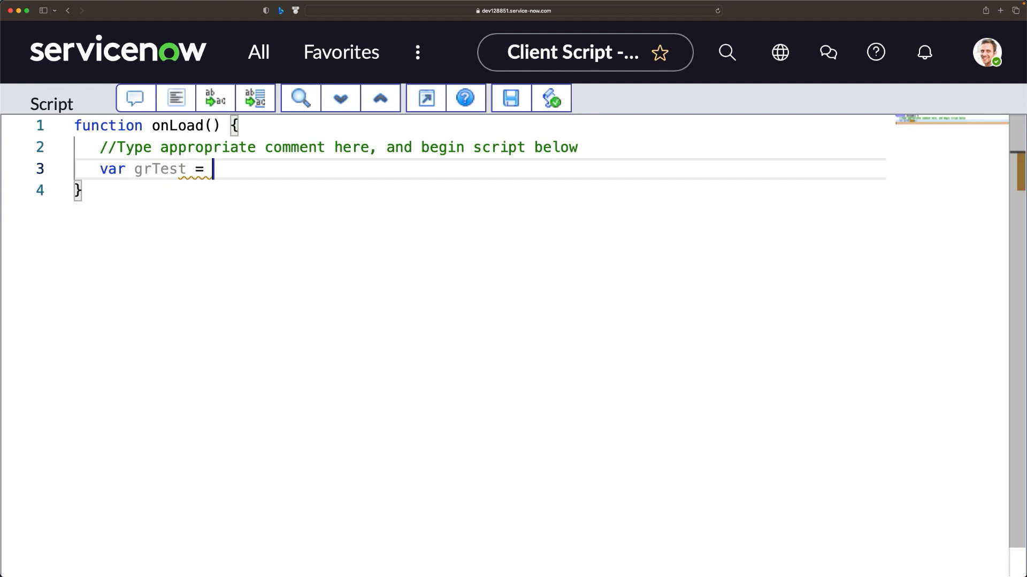
text(new Glidre)
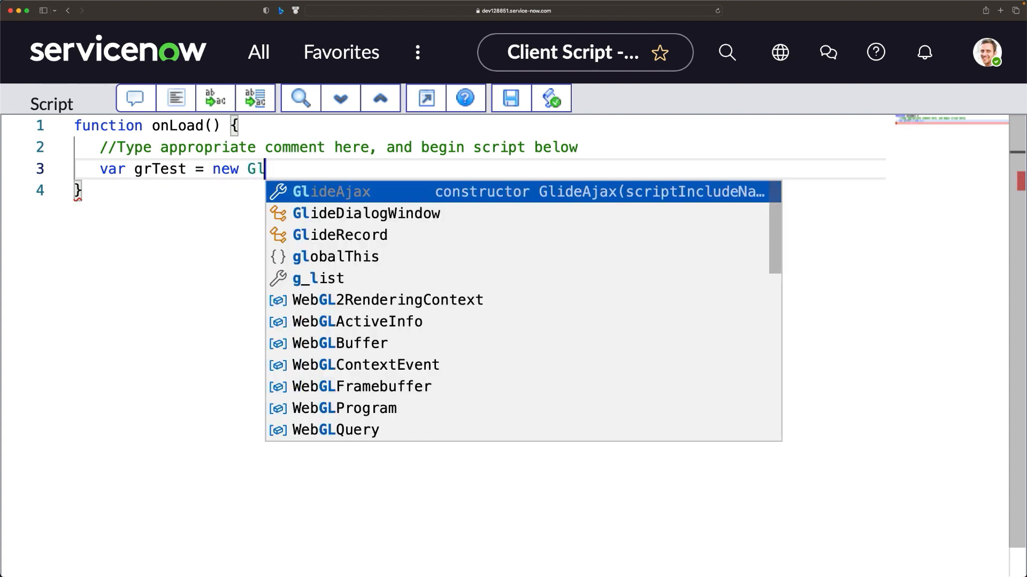
key(BackSpace)
key(BackSpace)
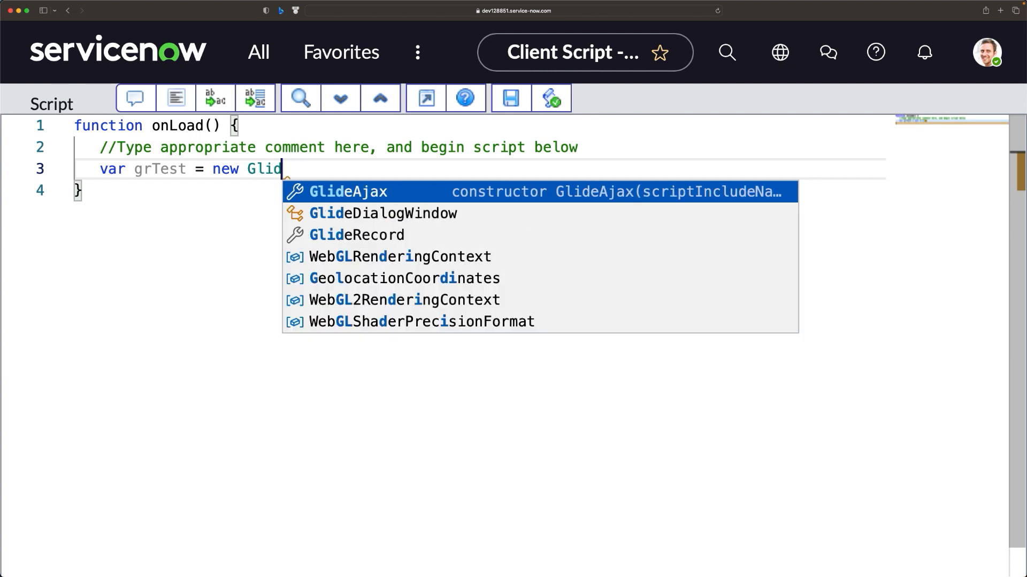
text(eR)
key(Return)
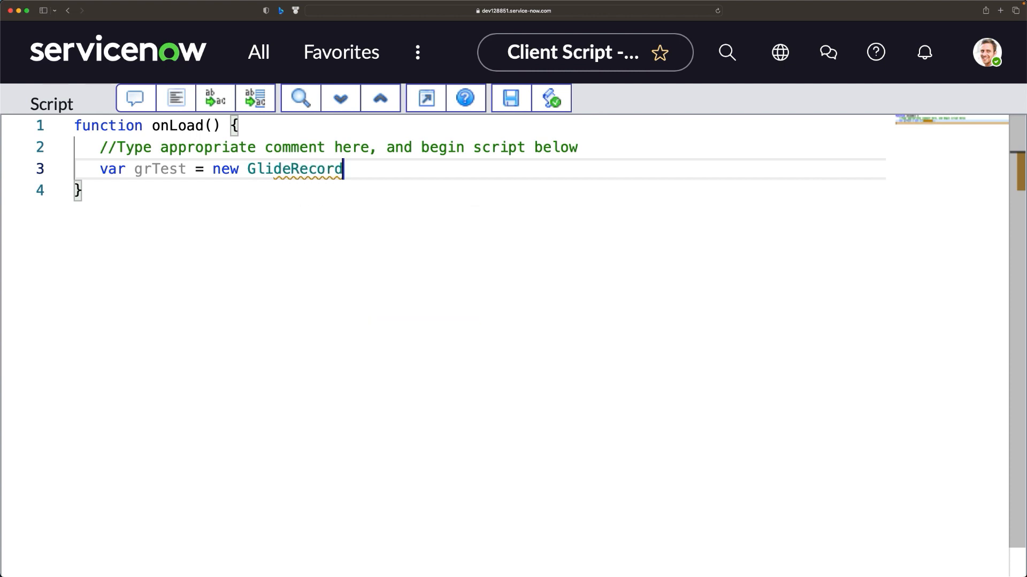
text(()
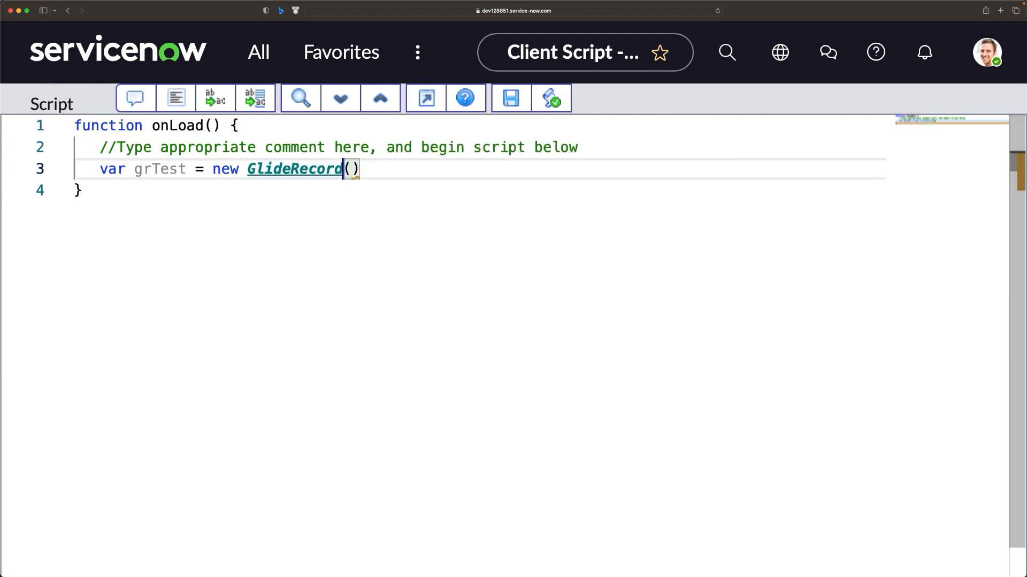
text('incident')
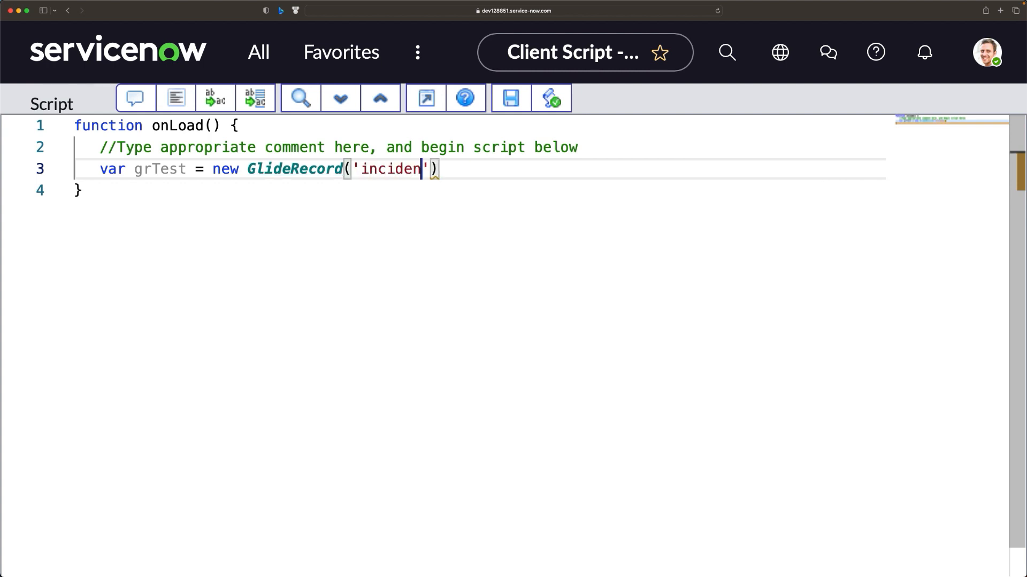
key(Right)
text(;)
key(Return)
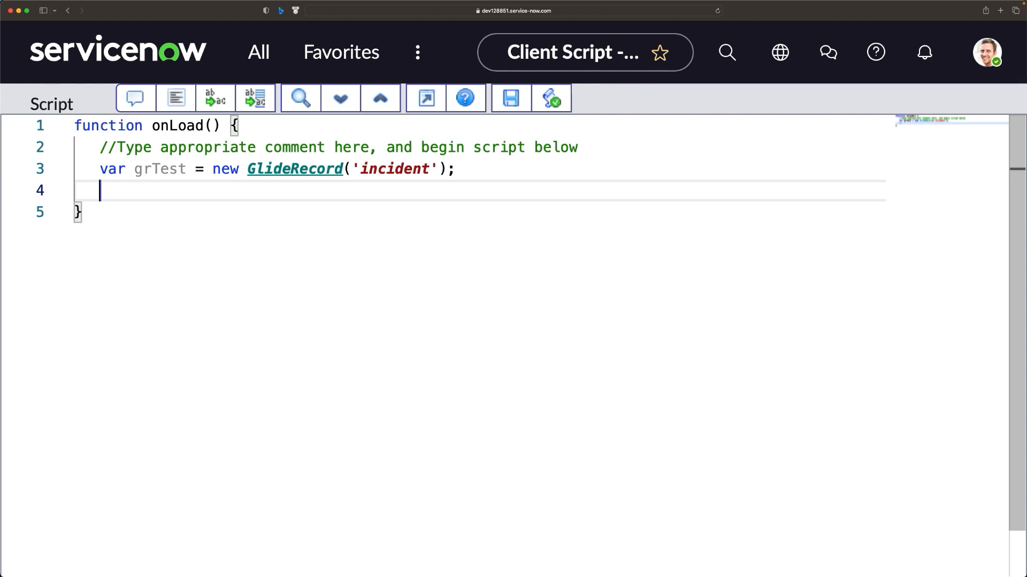
- Add the line grTest.query(); below the GlideRecord declaration
text(gr)
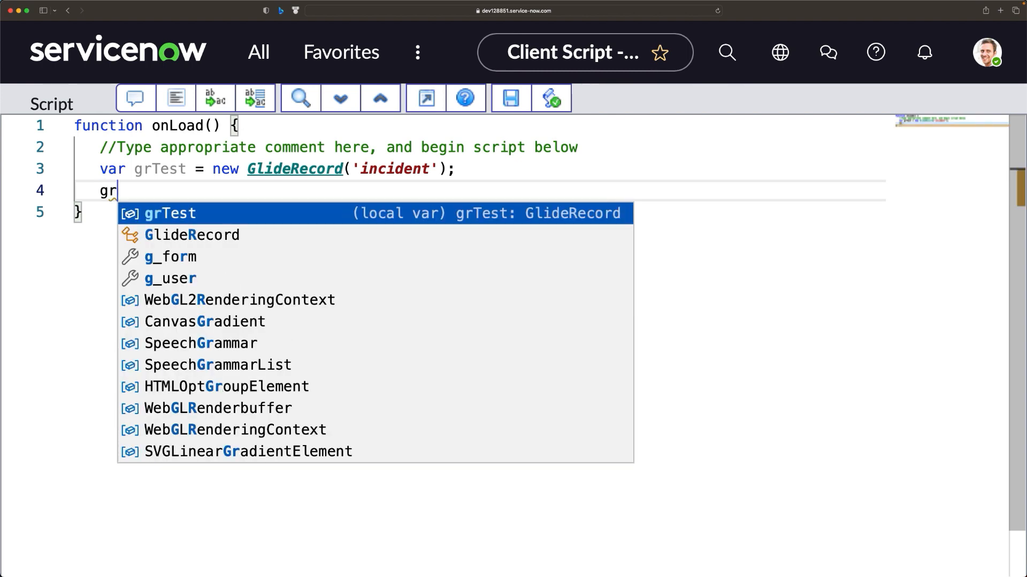
text(Test.)
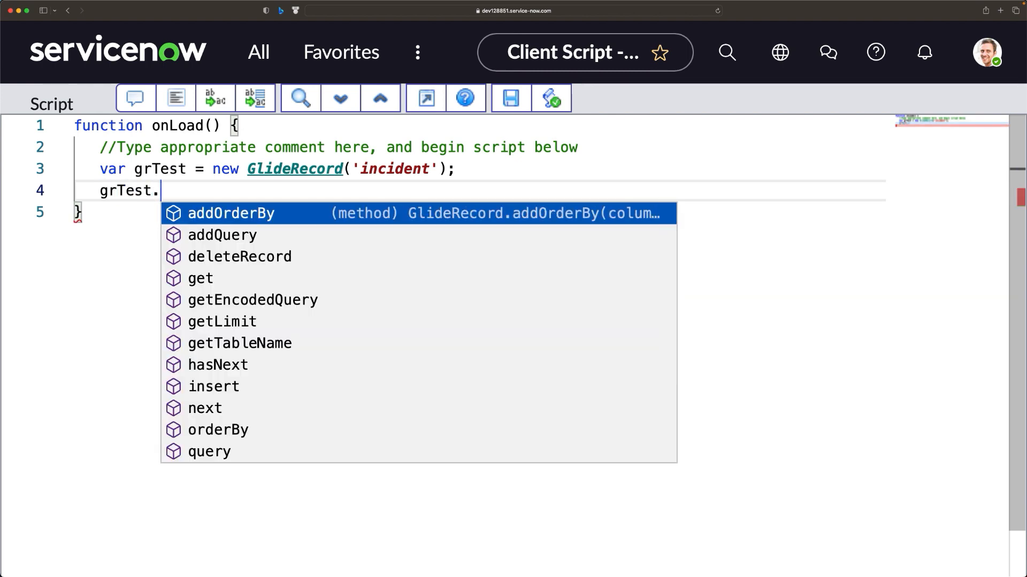
text(q)
key(Return)
text(();)
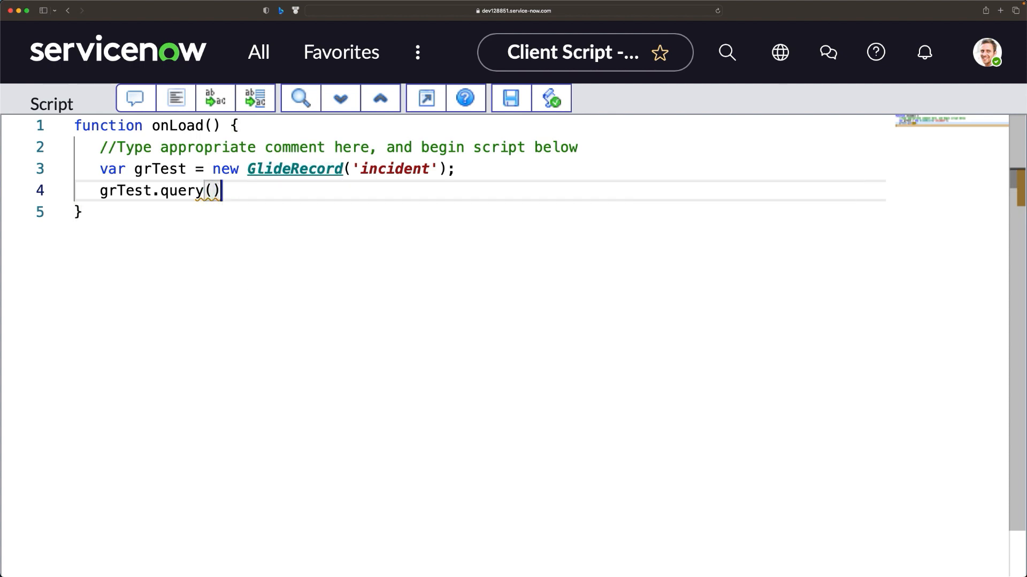
key(Return)
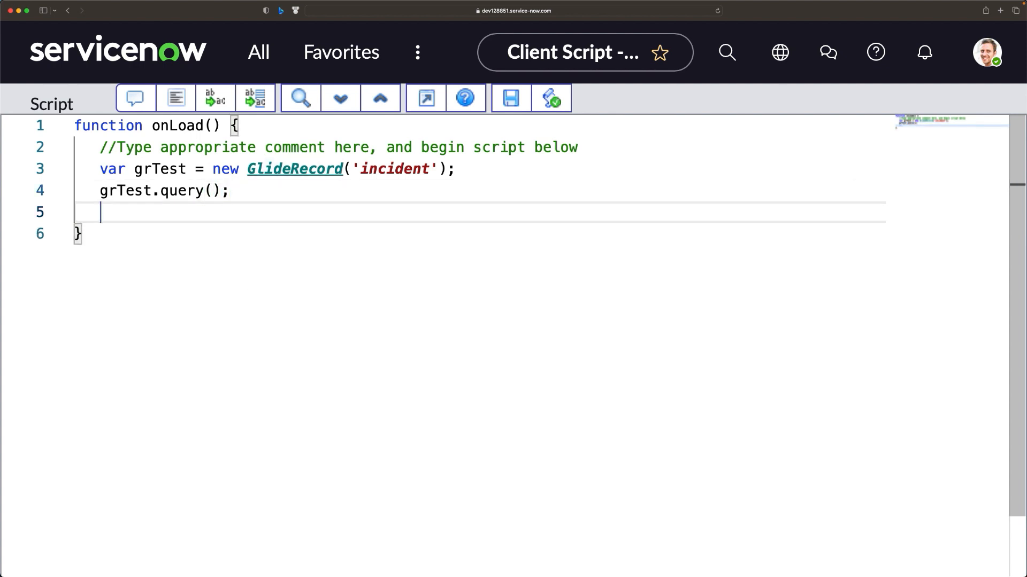
- Add the condition if(grTest.next()) on a new line below the query call
text(if )
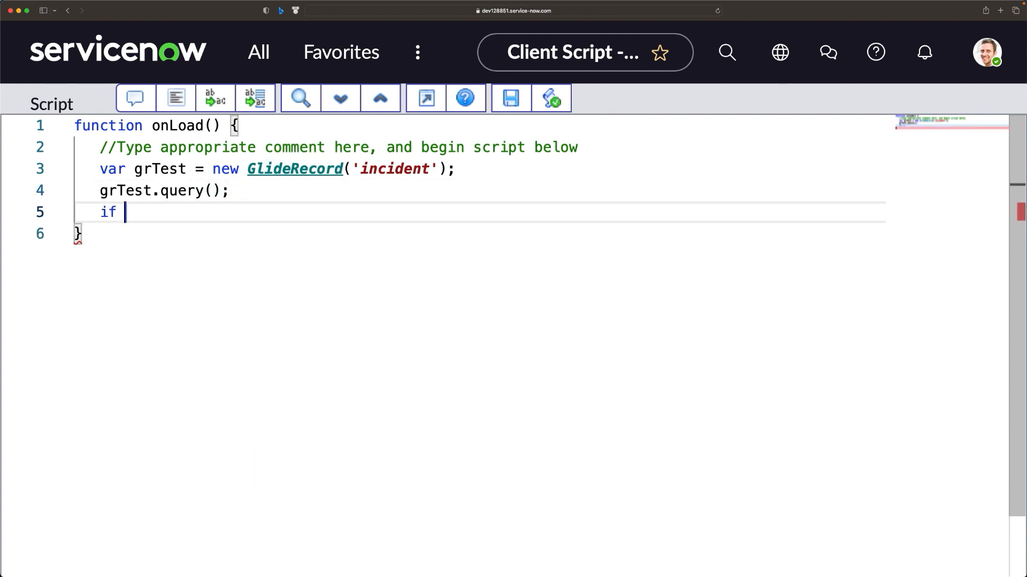
text(())
key(Left)
key(Left)
key(BackSpace)
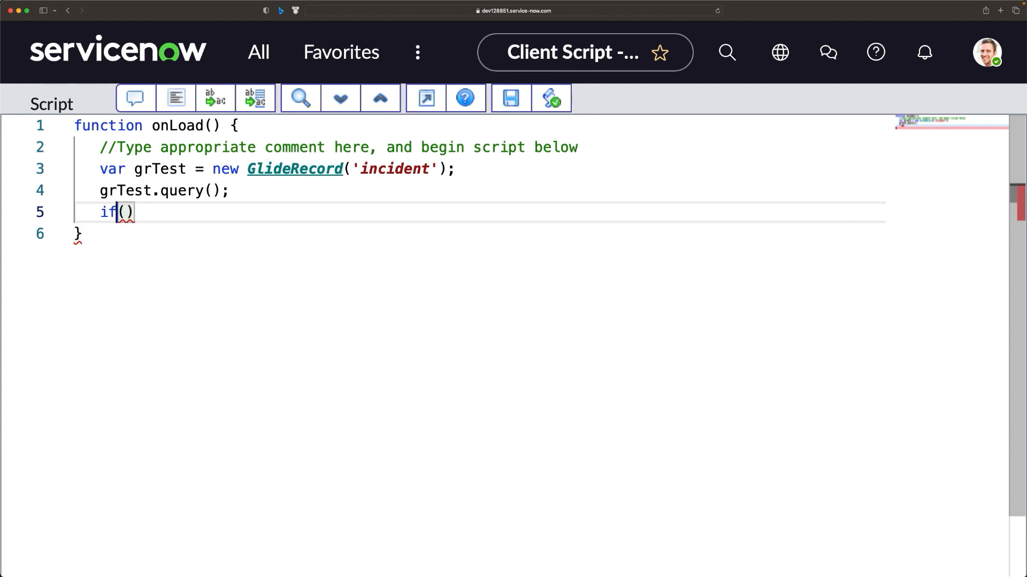
key(Right)
text(grTest)
text(.next)
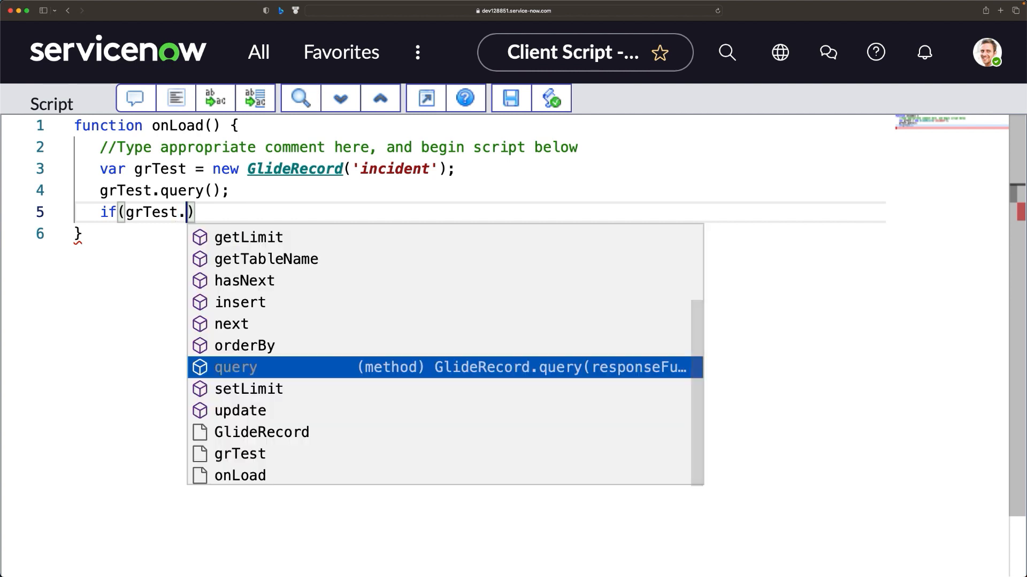
key(Right)
key(Left)
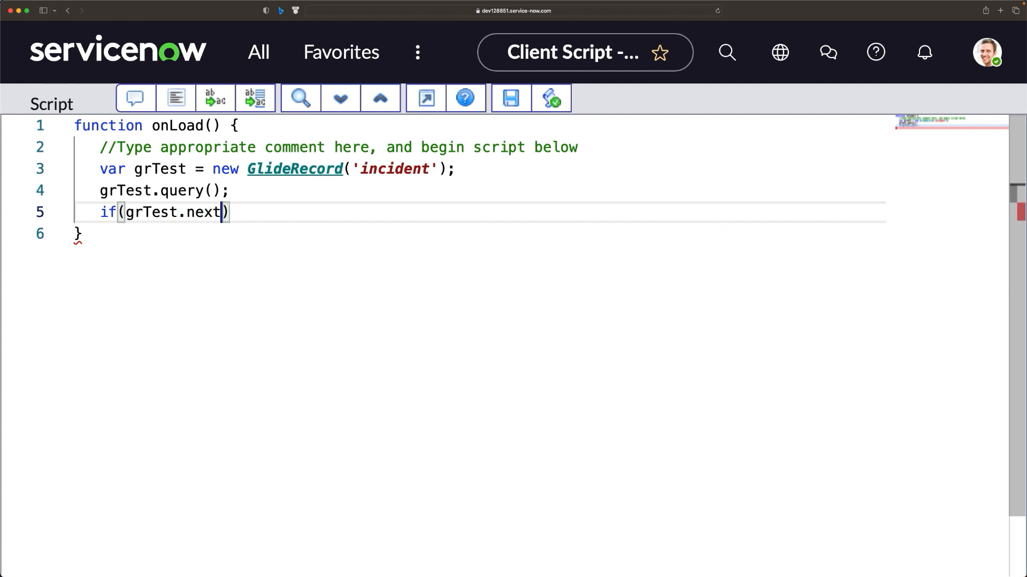
text(())
key(Right)
key(Return)
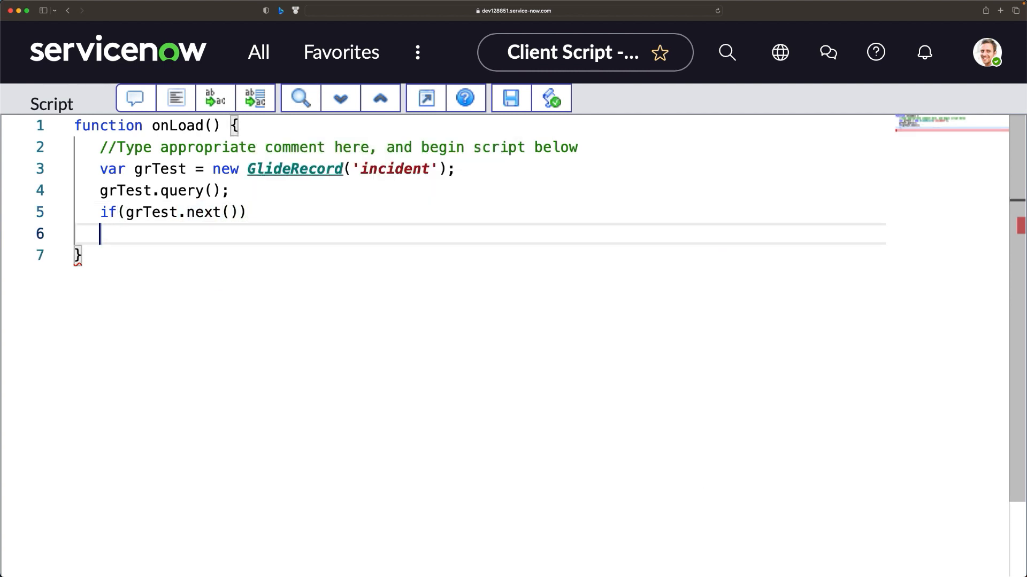
- Give the if statement a braced body containing alert('Hello, Test is done');
text({)
key(Return)
text(alert())
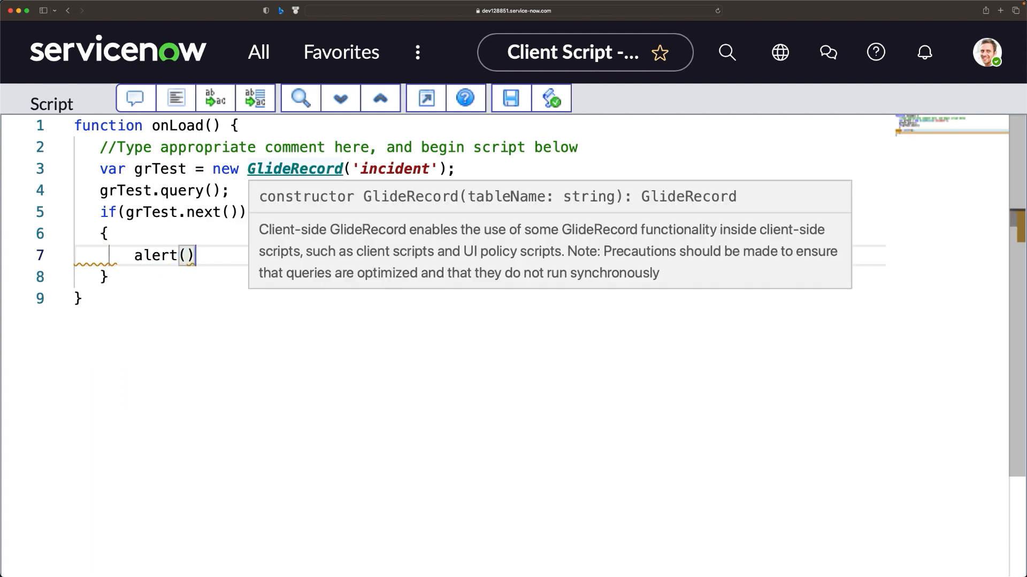
key(Left)
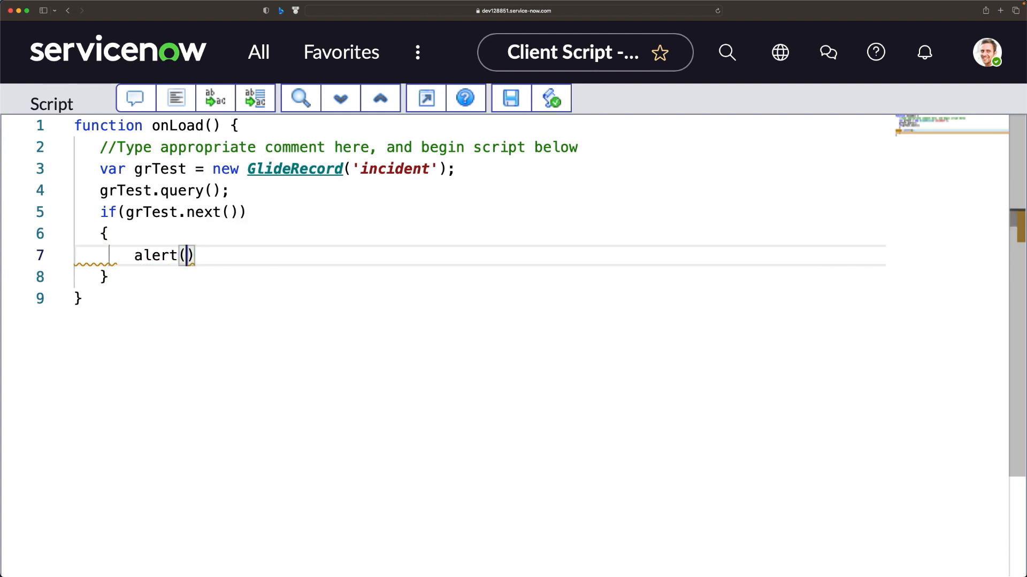
text('Hello)
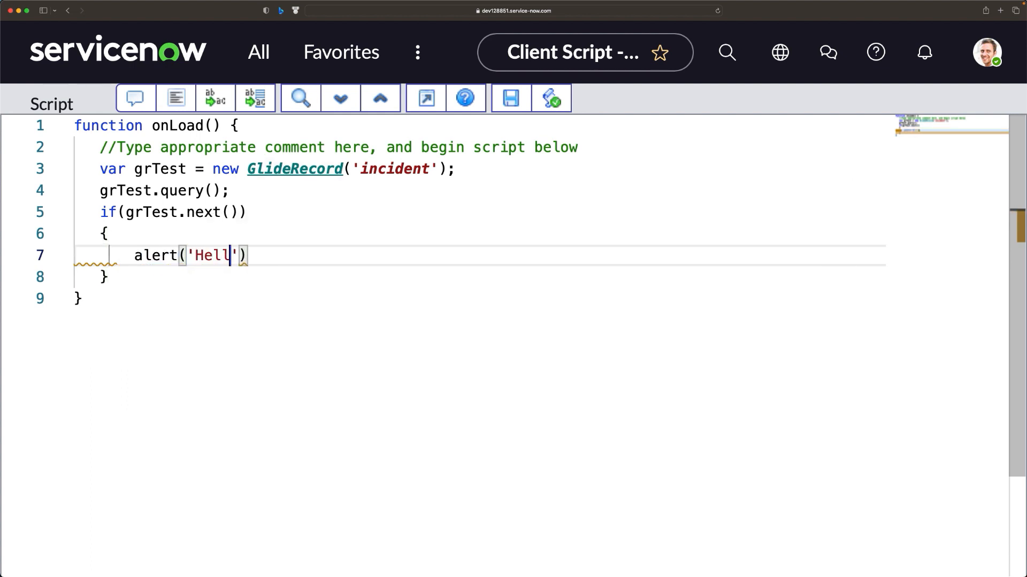
key(BackSpace)
text(, Test s)
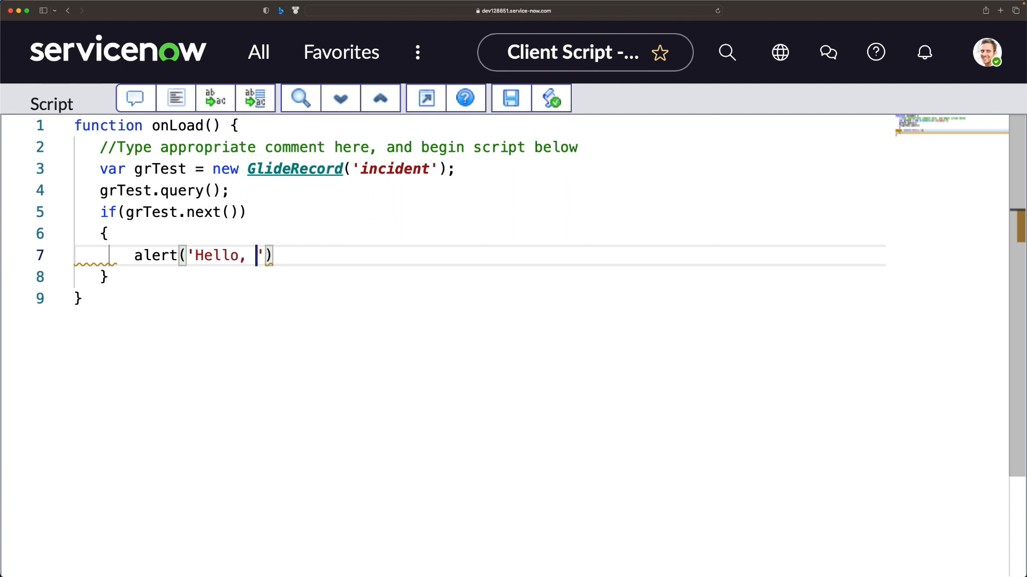
key(BackSpace)
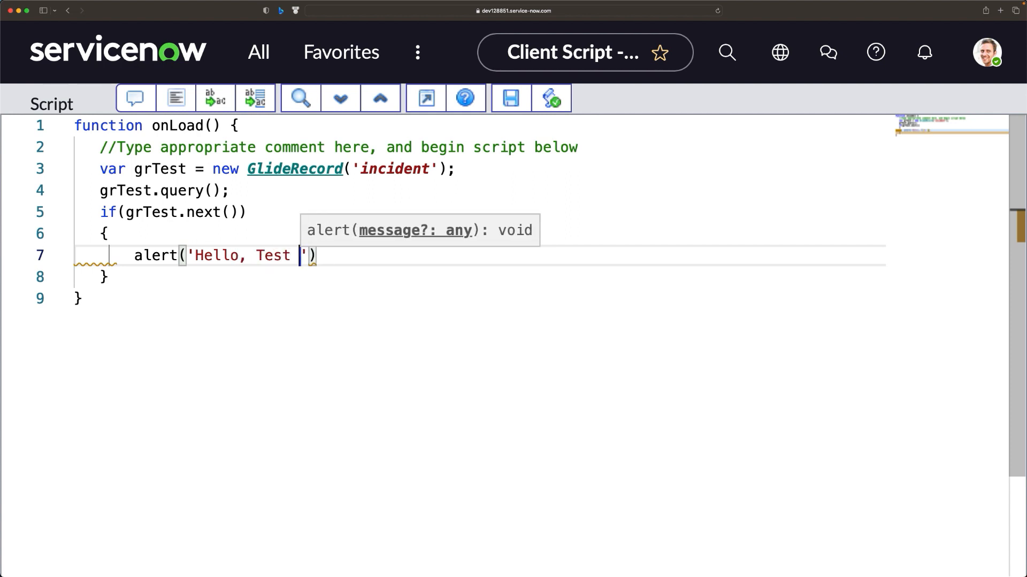
text(is done)
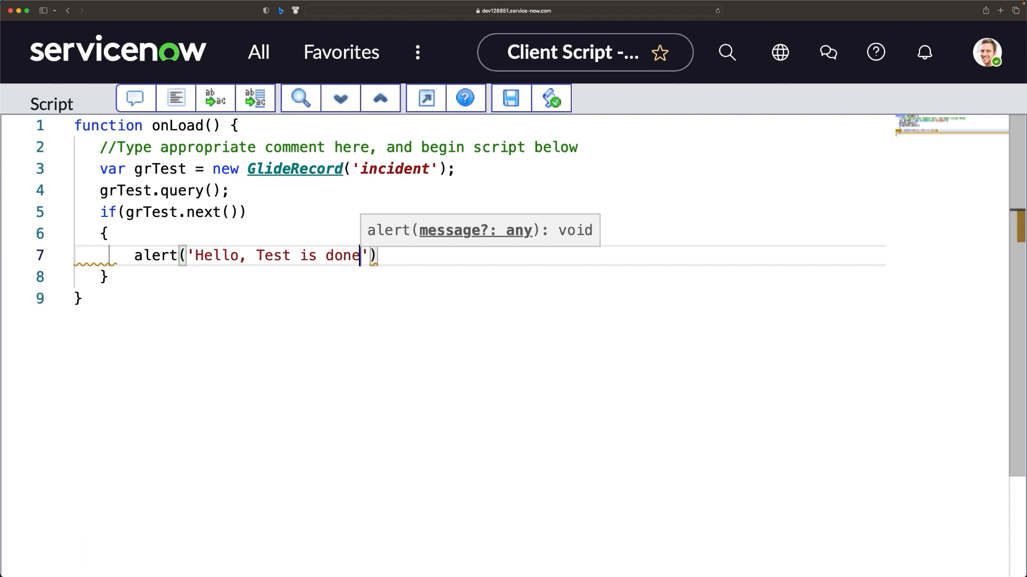
key(Right)
key(Right)
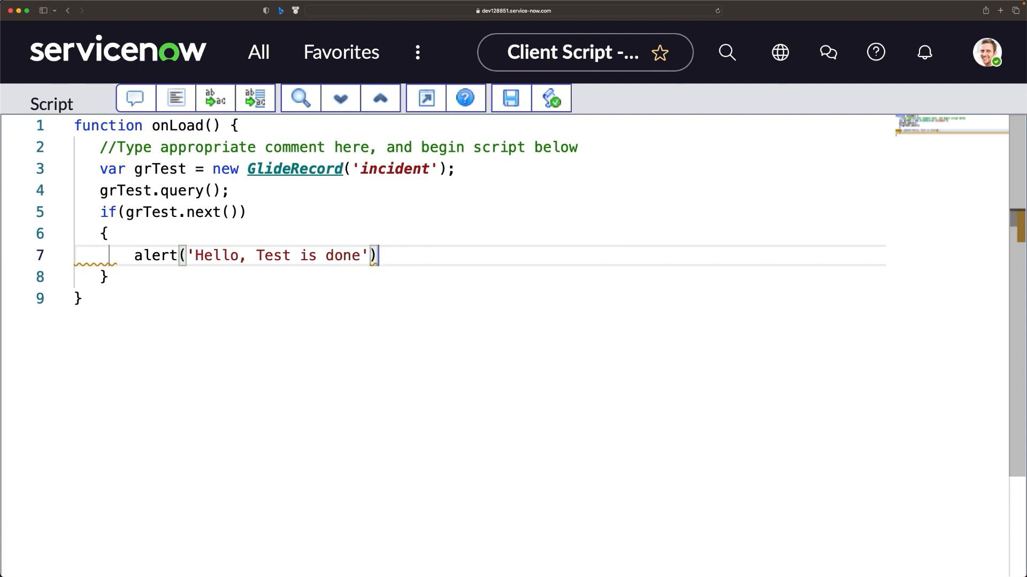
text(;)
click(600, 289)
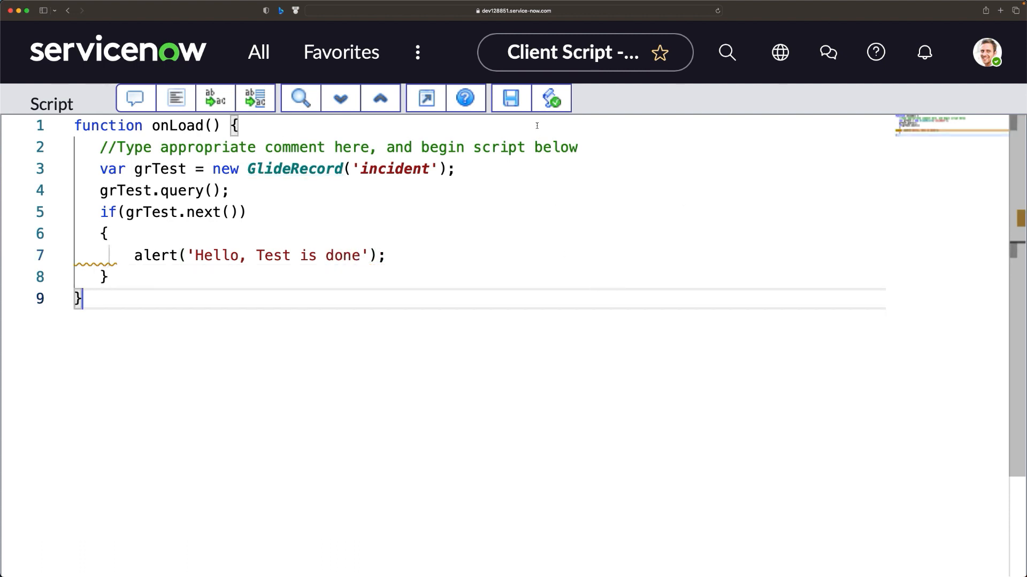
- Exit the full-screen code editor and save the GlideRecord.Test client script, staying on its record
click(425, 98)
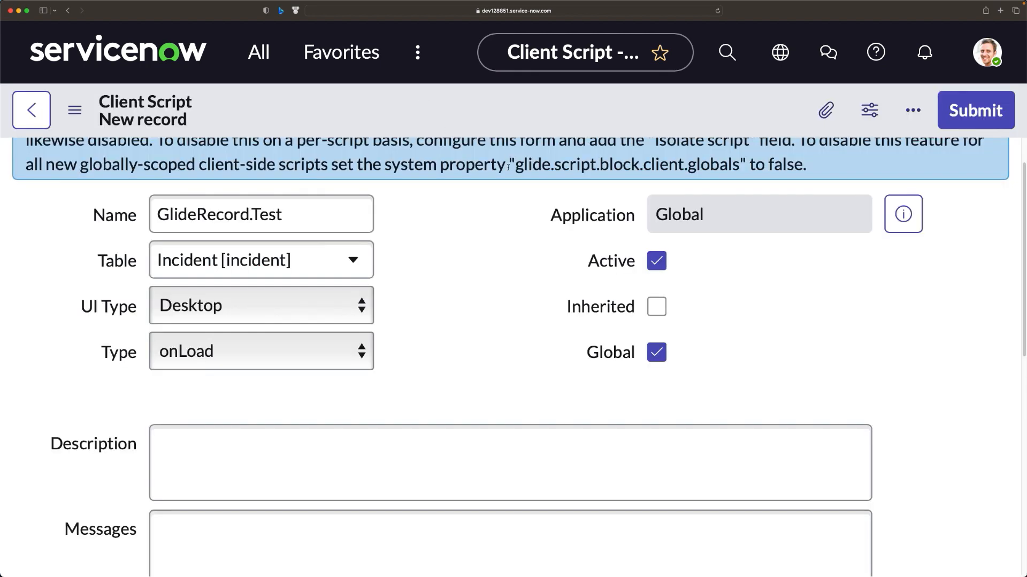
scroll(484, 369, down, 5)
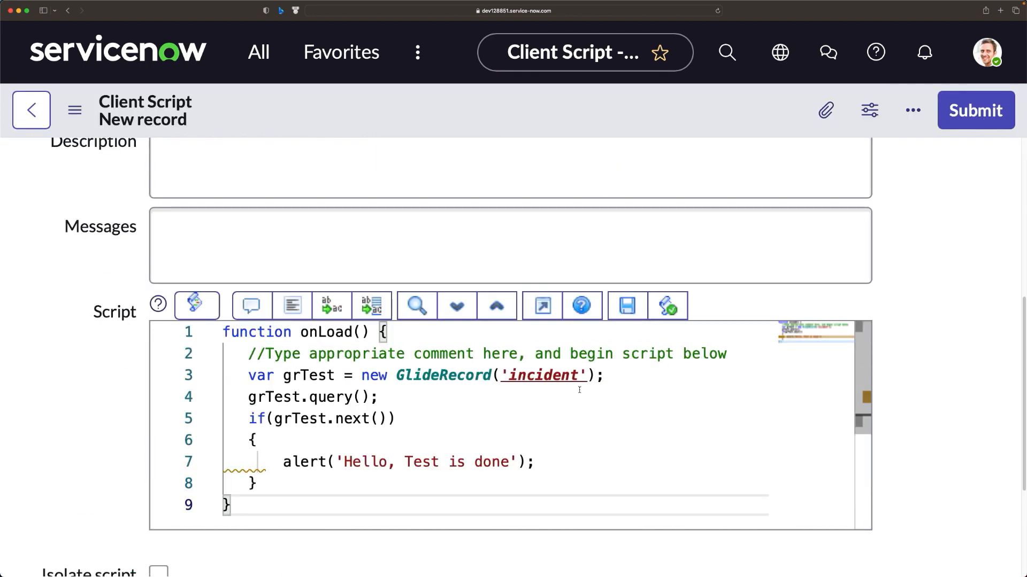
scroll(533, 279, up, 5)
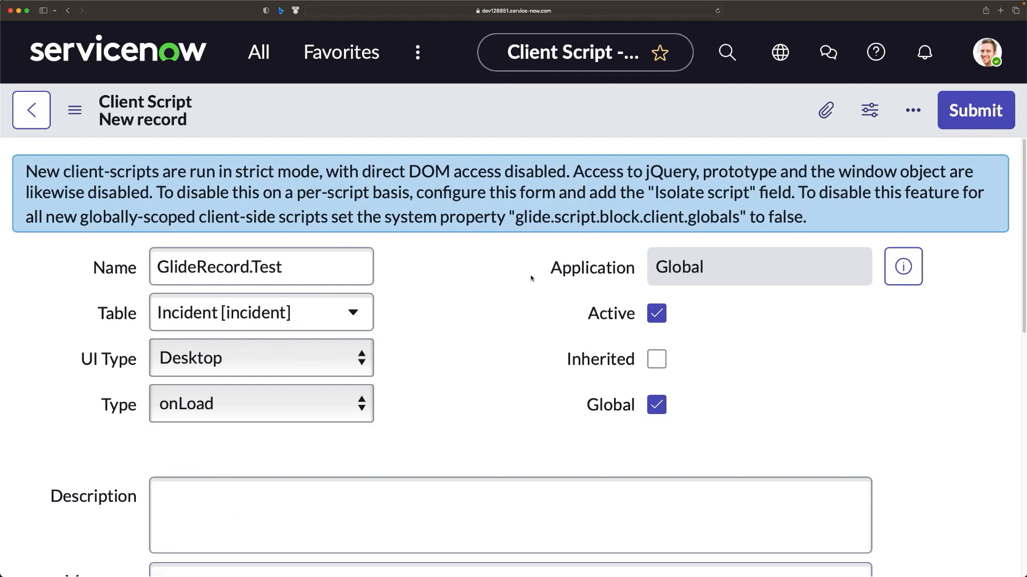
right_click(503, 121)
click(531, 138)
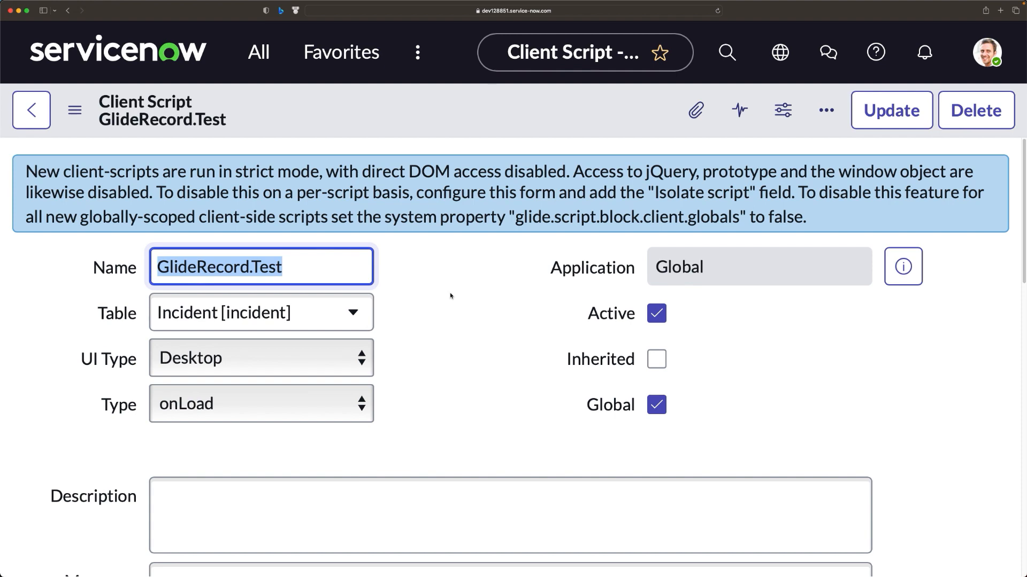
- Reduce the page zoom three levels and unpin the navigation menu so the client script form uses the full width
scroll(447, 303, down, 10)
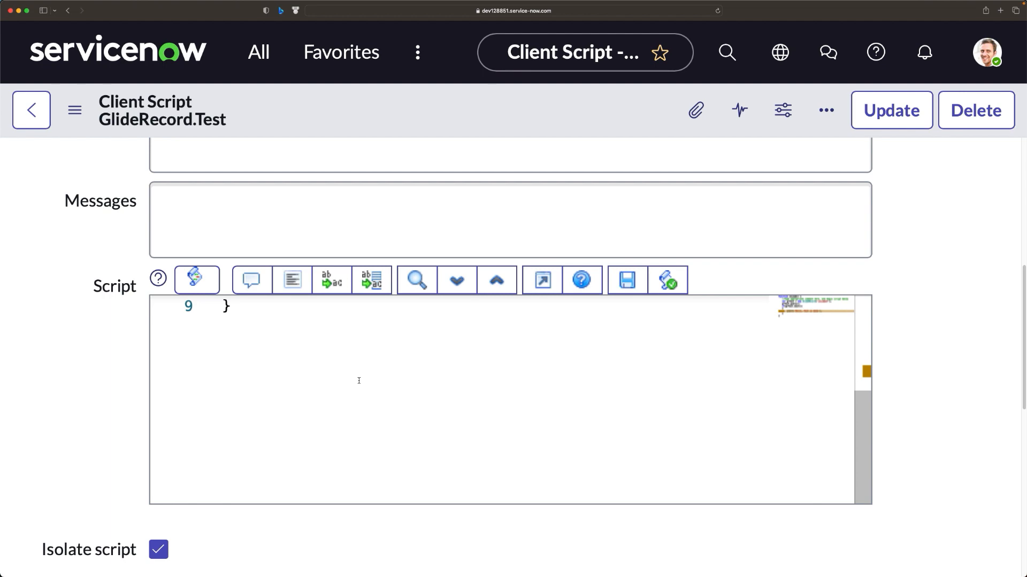
key(super+minus)
key(super+minus)
key(super+minus)
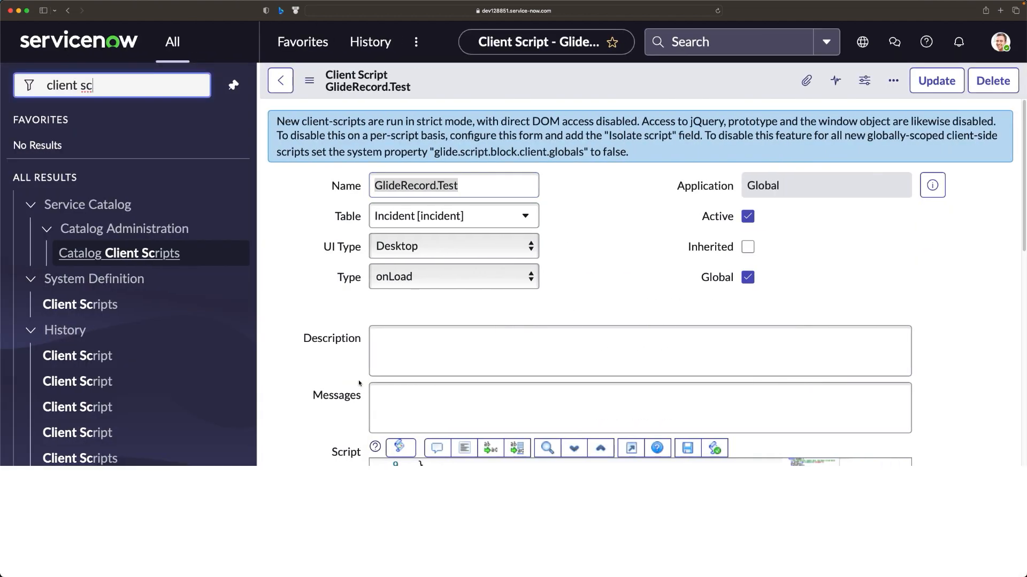
click(233, 85)
click(457, 268)
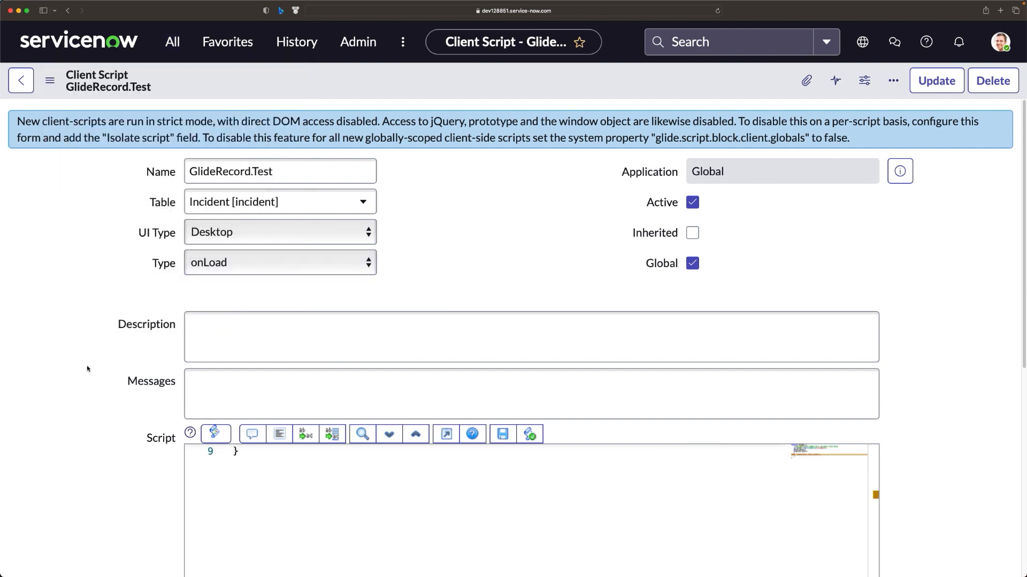
- Locate the Run Point Scan related link below the client script form
scroll(91, 367, down, 10)
scroll(98, 368, down, 1)
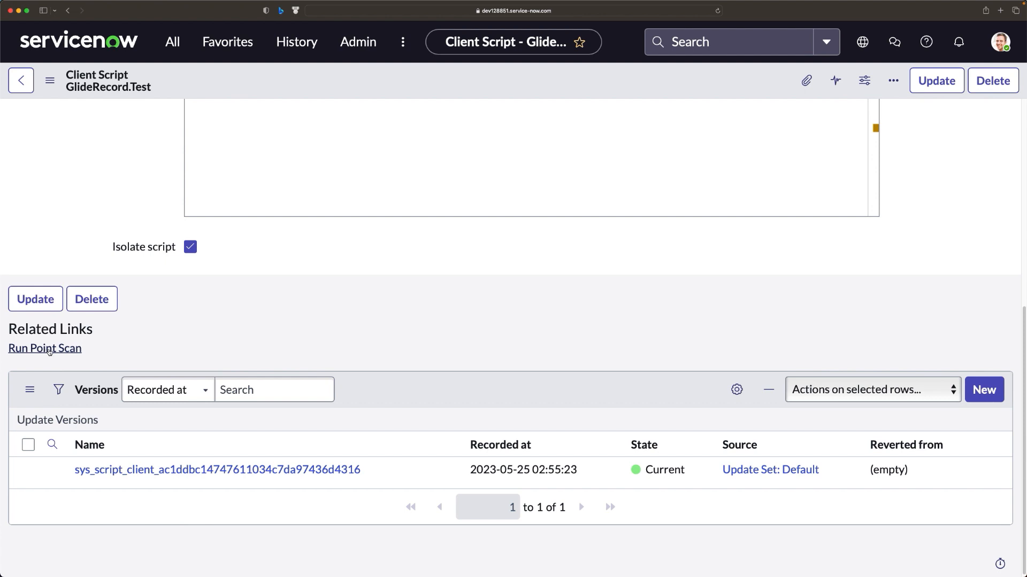
click(46, 349)
- Filter the application navigator for "instance scan" and open the Instance Scan Checks list
click(178, 52)
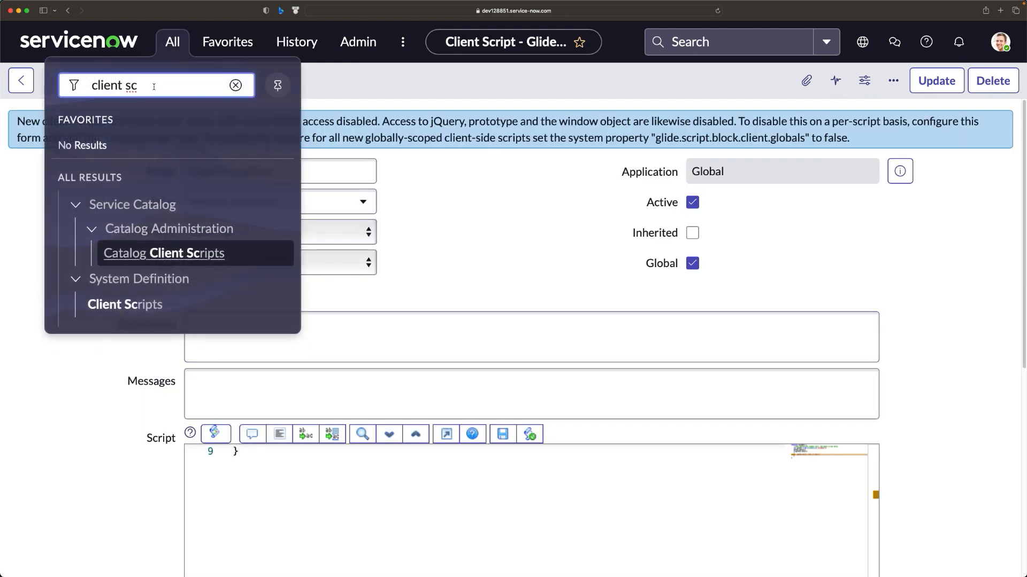
text(instance san)
key(BackSpace)
key(BackSpace)
text(can)
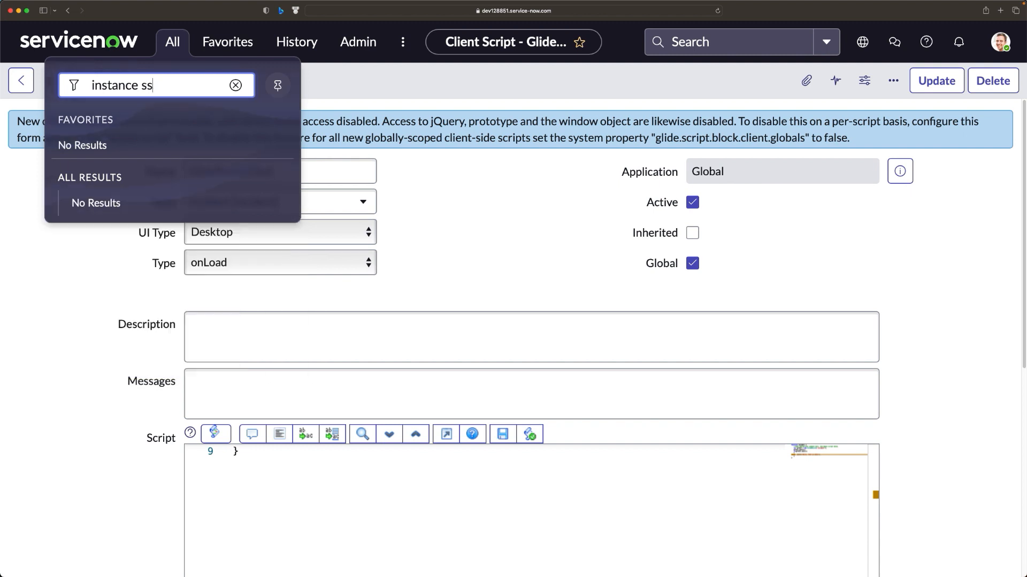
scroll(119, 249, down, 1)
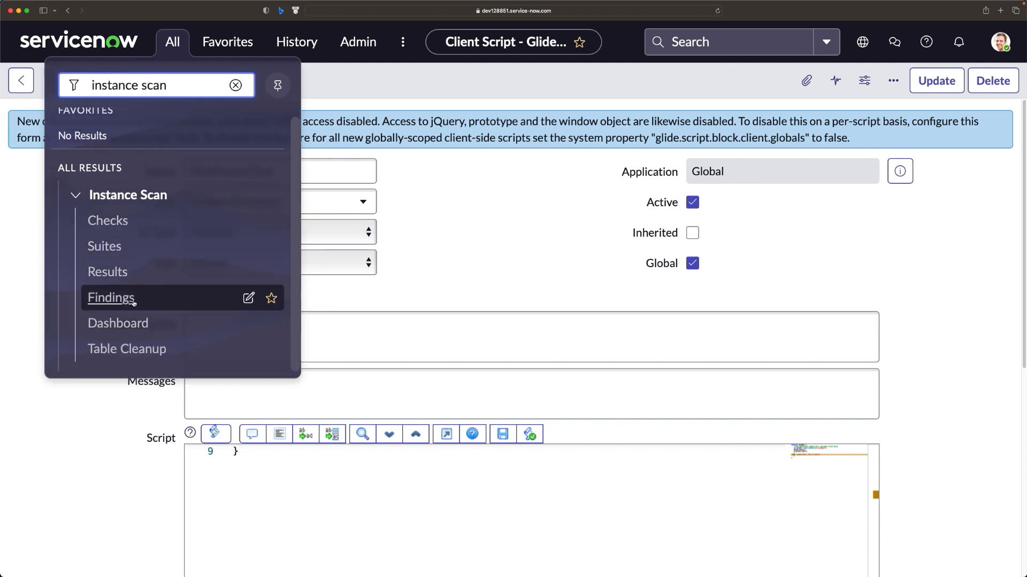
click(113, 225)
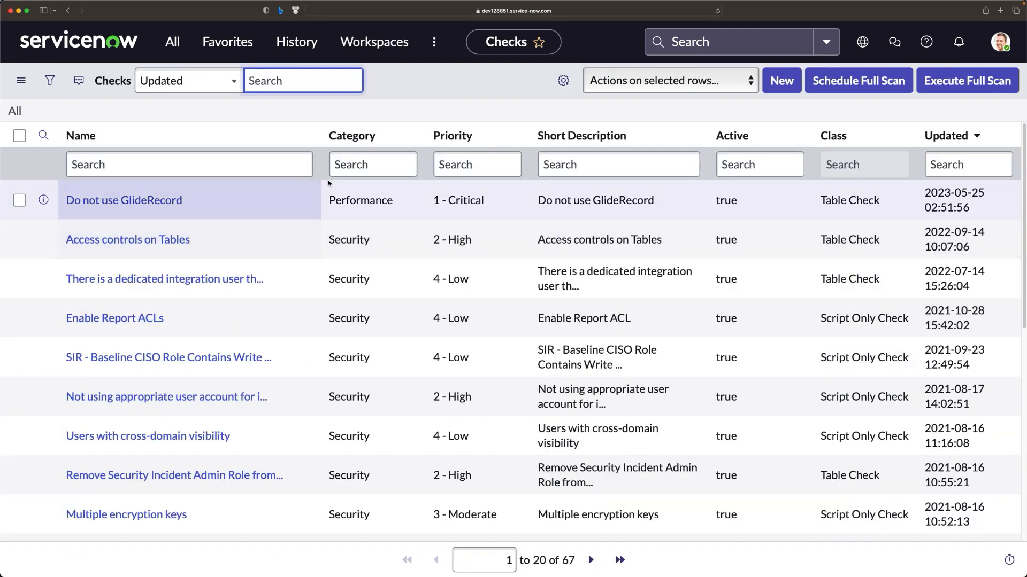
- Run a test scan of the Do not use GlideRecord check and open its result
click(131, 202)
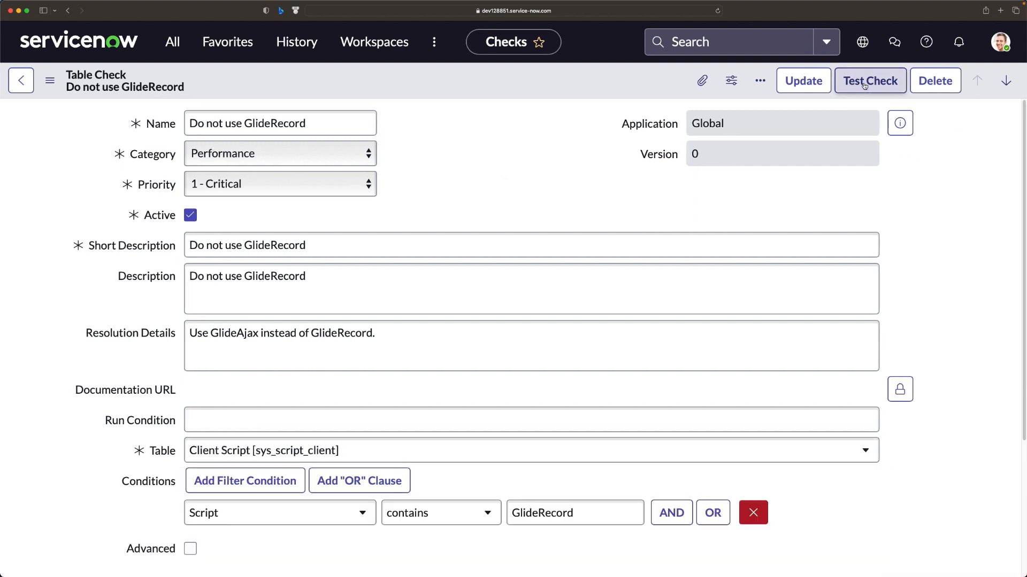
click(863, 82)
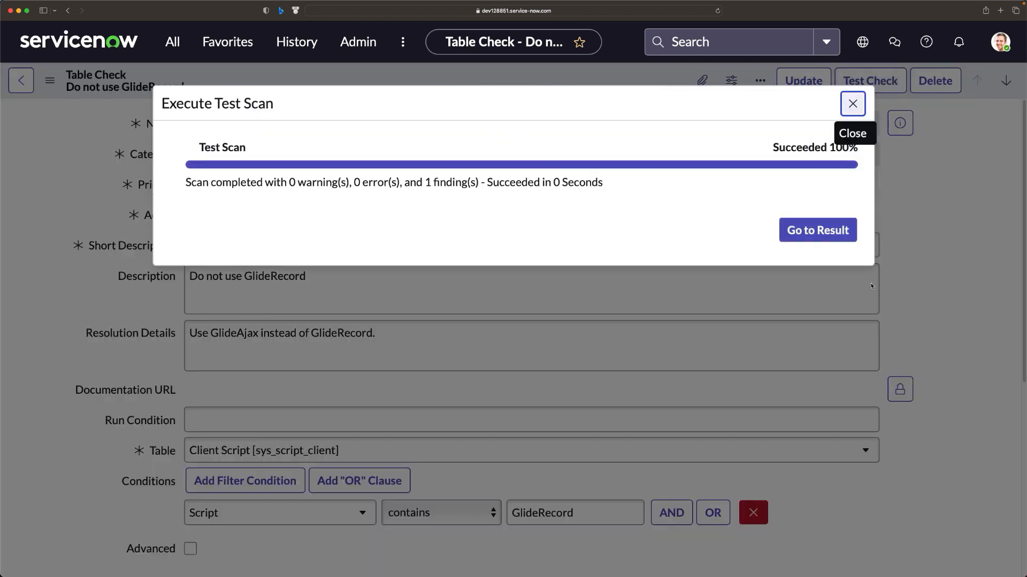
click(817, 235)
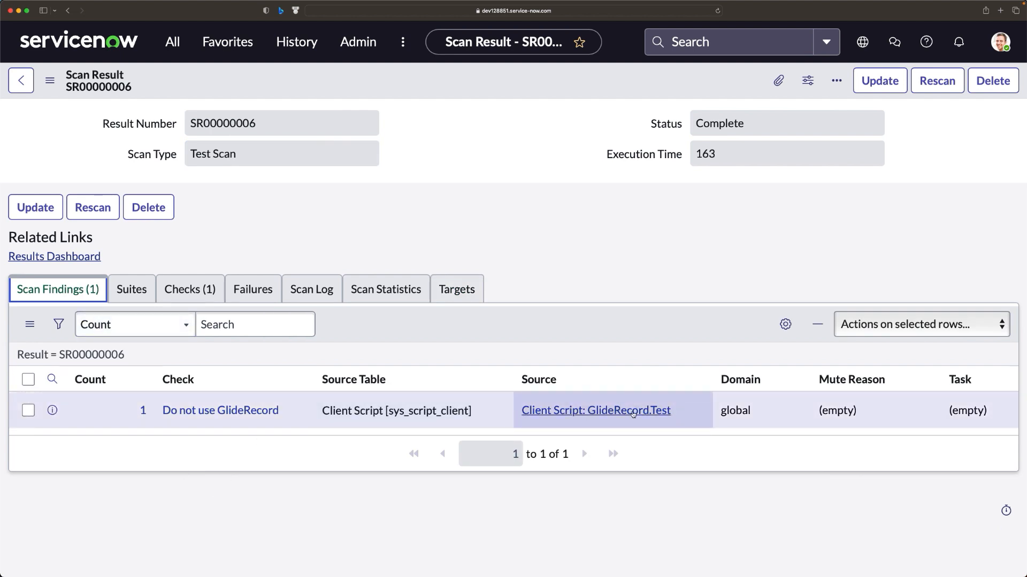
- Review the scan result's checks and findings, and open the source client script of the finding
click(176, 291)
click(41, 295)
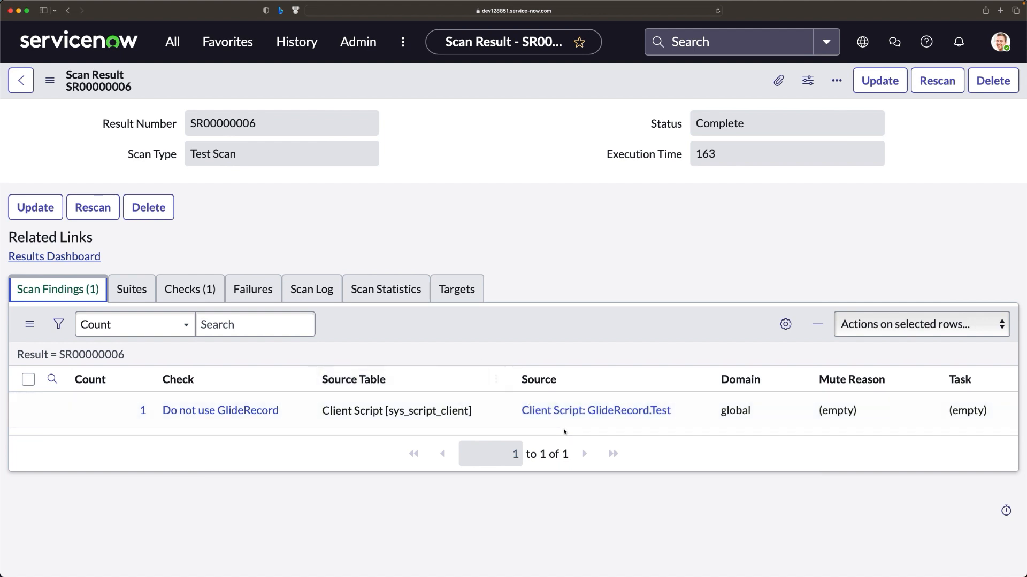
click(577, 414)
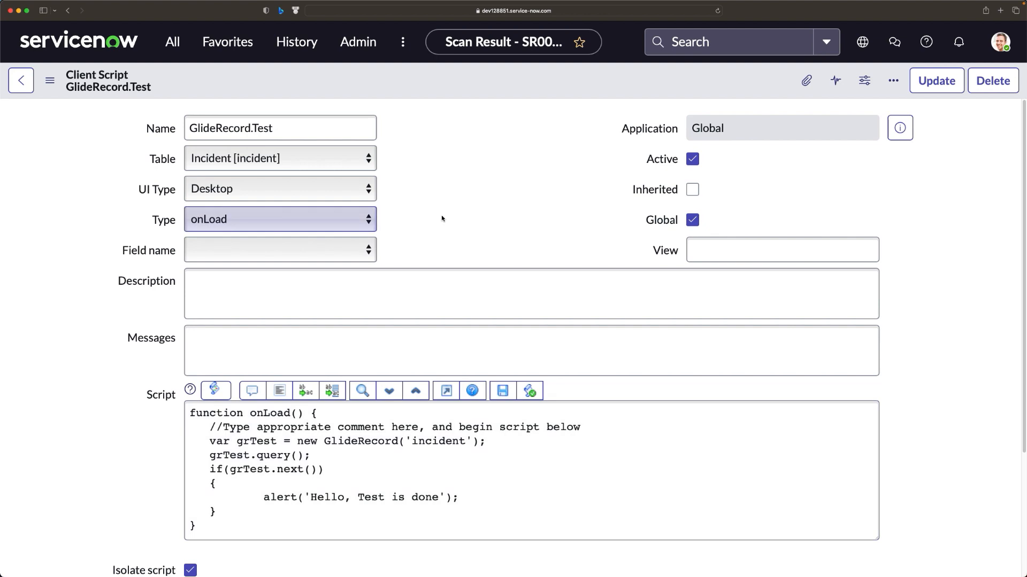
- Run a point scan on the GlideRecord.Test client script and open its scan result
scroll(97, 375, down, 10)
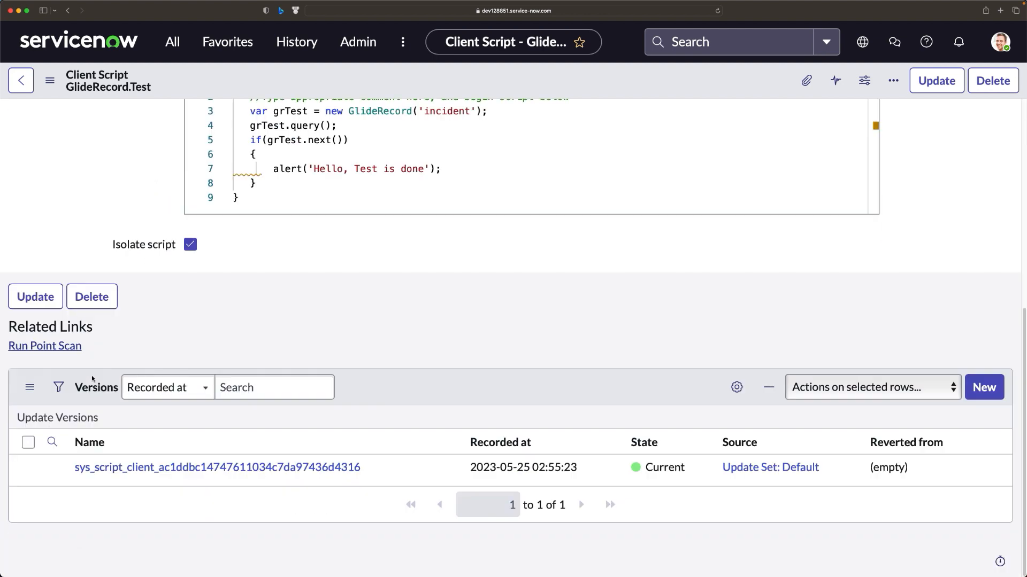
click(45, 346)
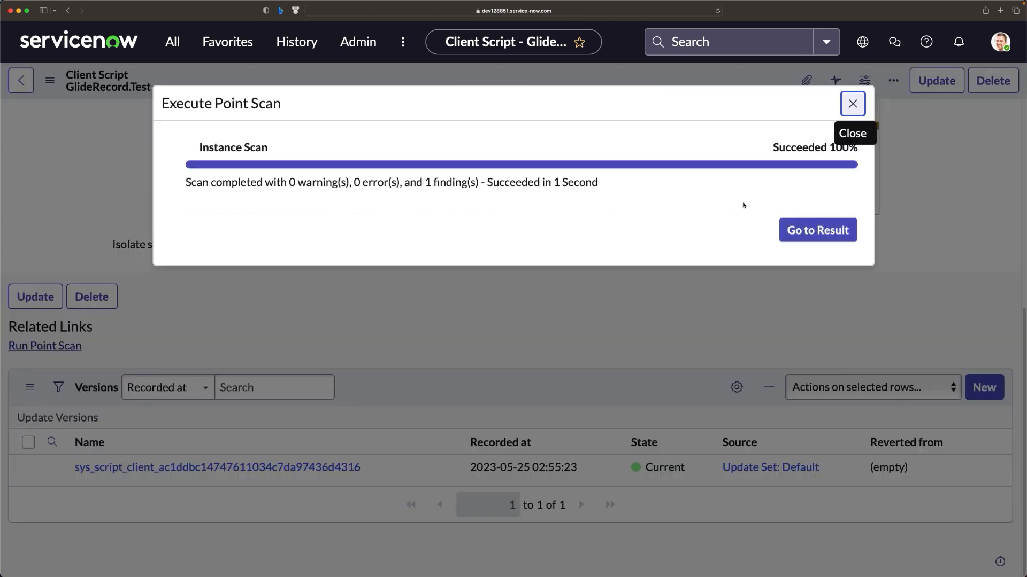
click(815, 231)
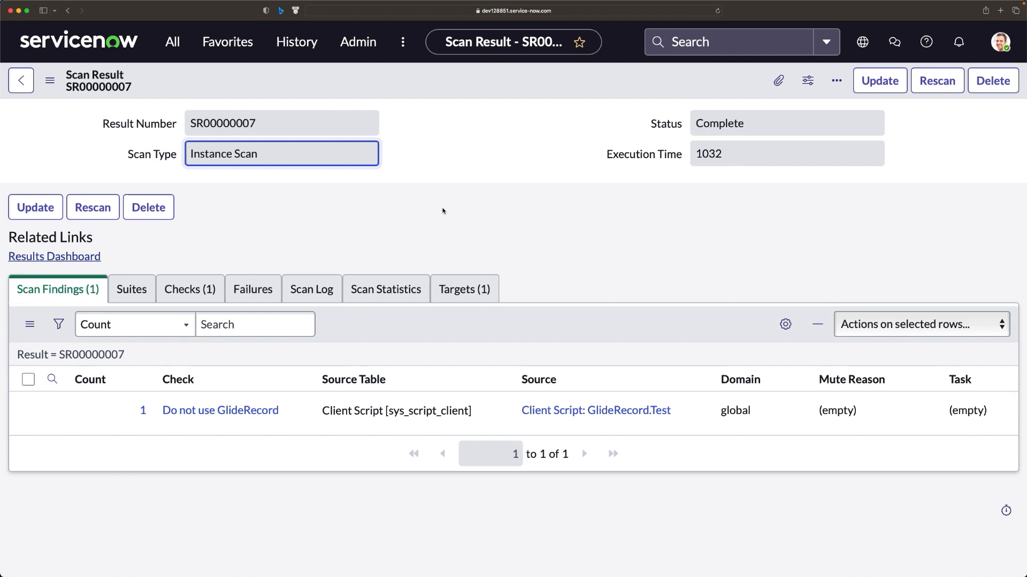
- Return to the list of Instance Scan checks
click(172, 42)
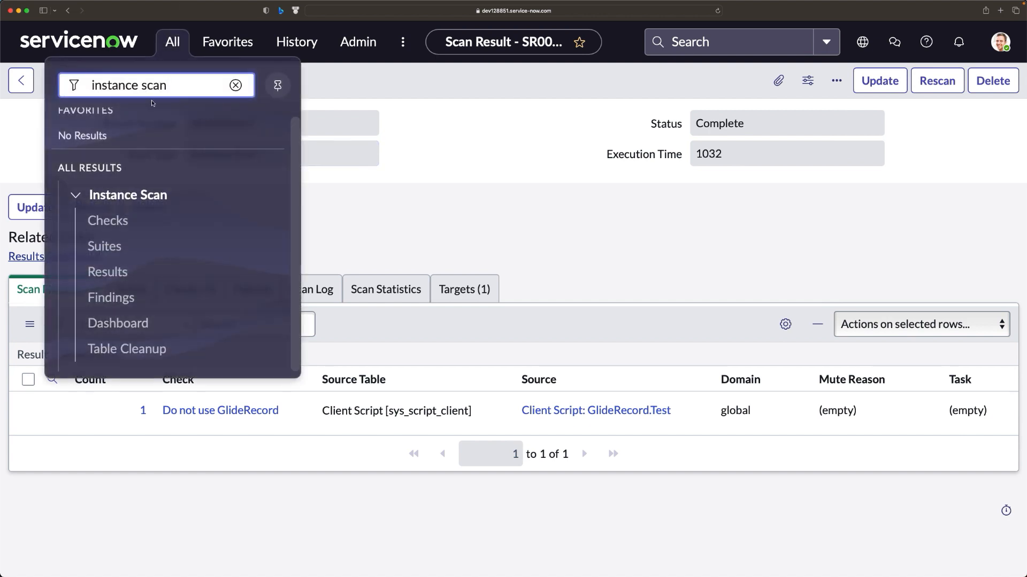
click(109, 220)
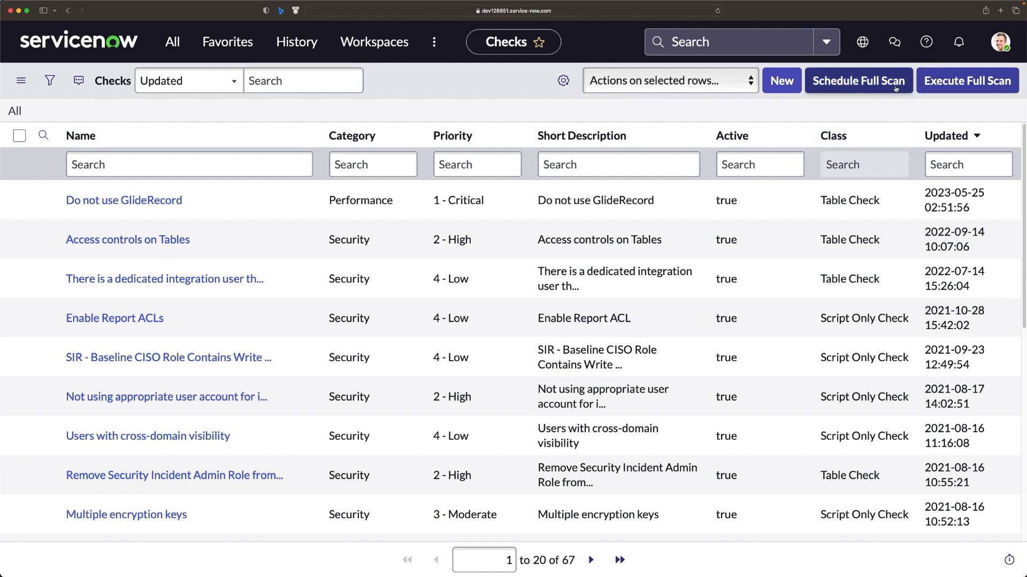
- Execute a full scan of the instance from the checks list and open its scan result
click(950, 85)
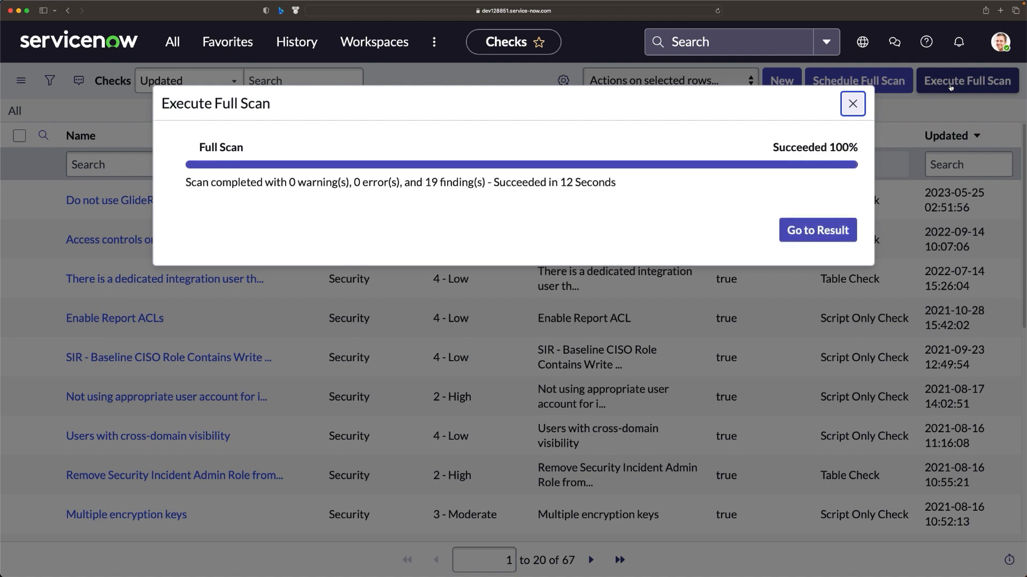
click(808, 232)
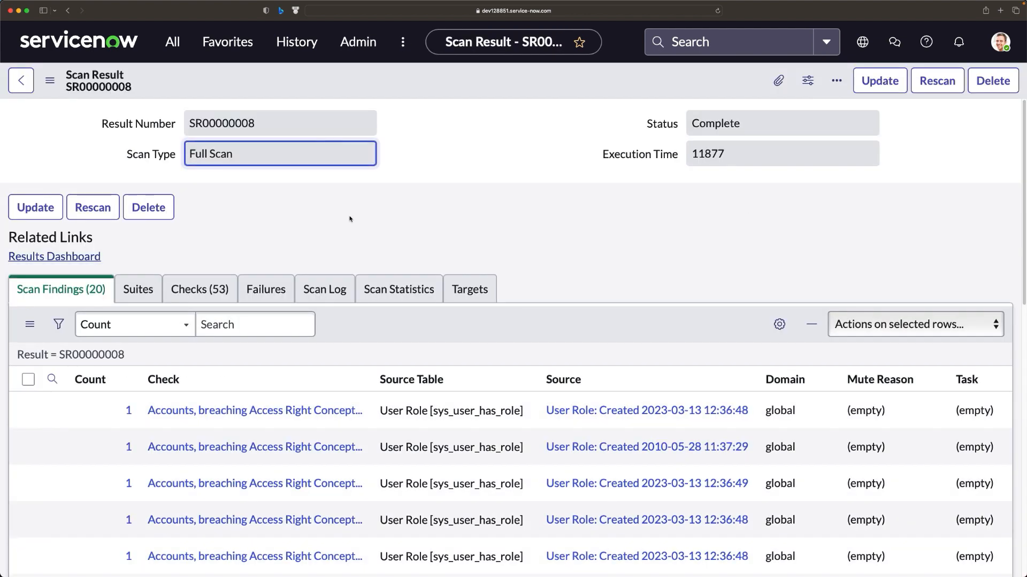
- Review the full scan's list of findings, including the Do not use GlideRecord finding on the GlideRecord.Test client script
scroll(343, 250, down, 2)
scroll(343, 250, up, 2)
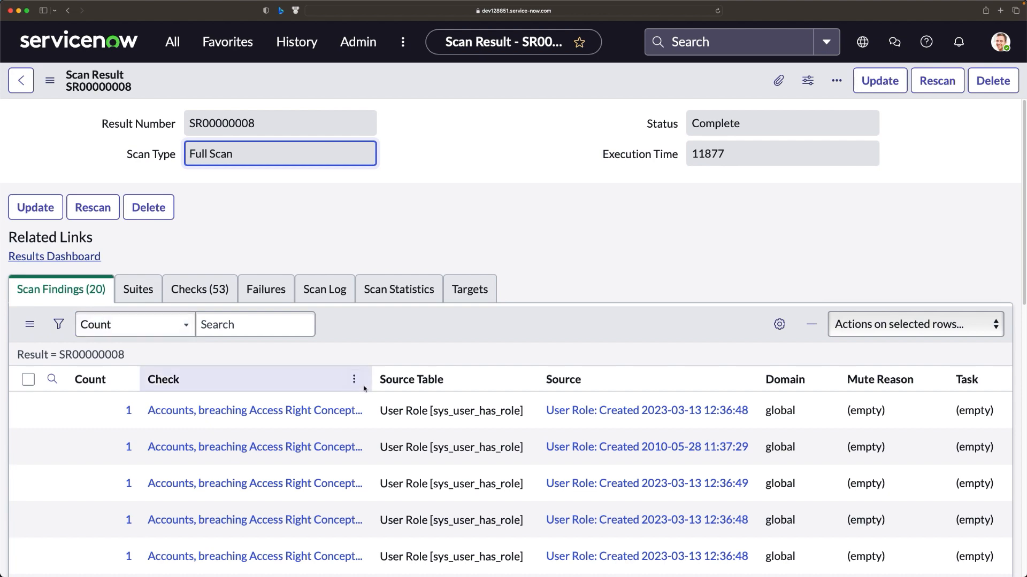
scroll(374, 385, down, 5)
scroll(385, 390, down, 5)
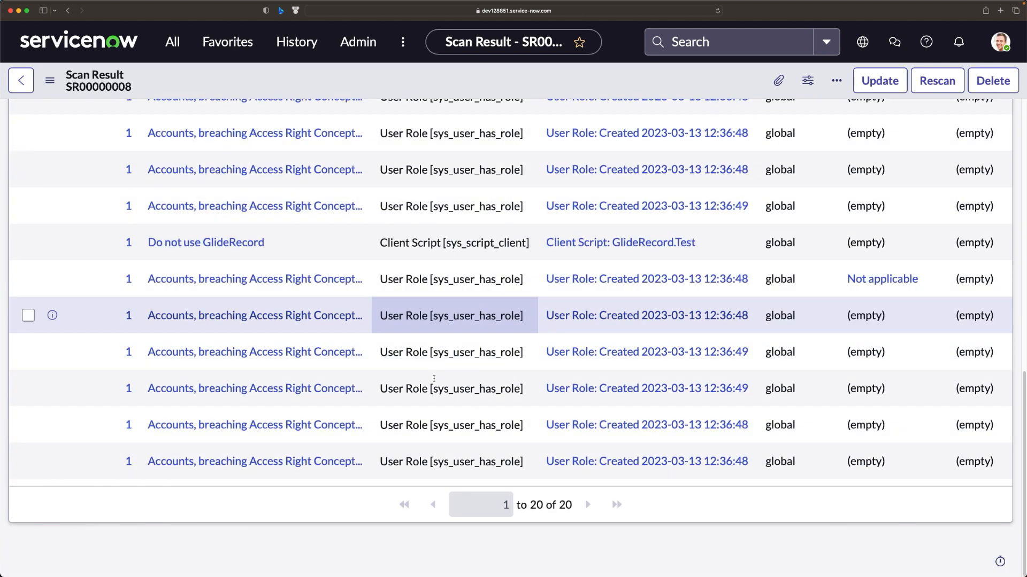
scroll(406, 385, up, 10)
scroll(434, 381, down, 7)
scroll(435, 382, down, 3)
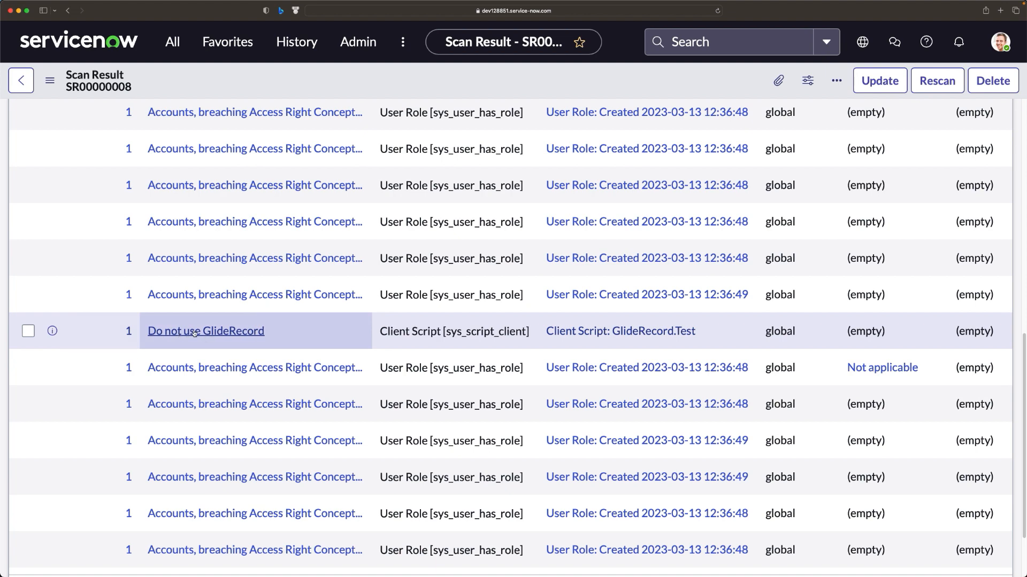
scroll(294, 337, down, 3)
scroll(321, 336, up, 15)
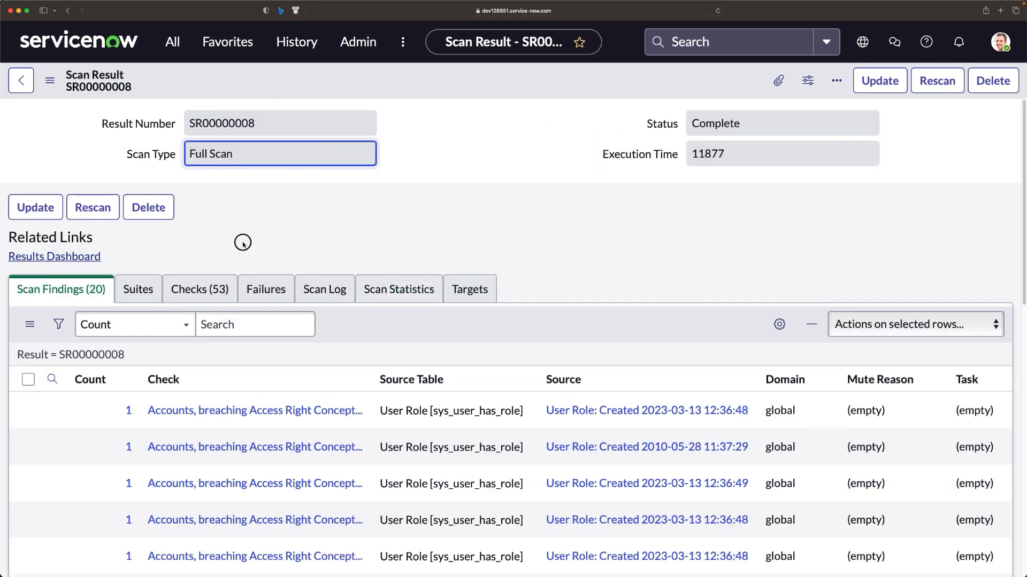
- Look through the checks and targets related to the full scan result, and reload the record
click(196, 292)
scroll(192, 367, down, 3)
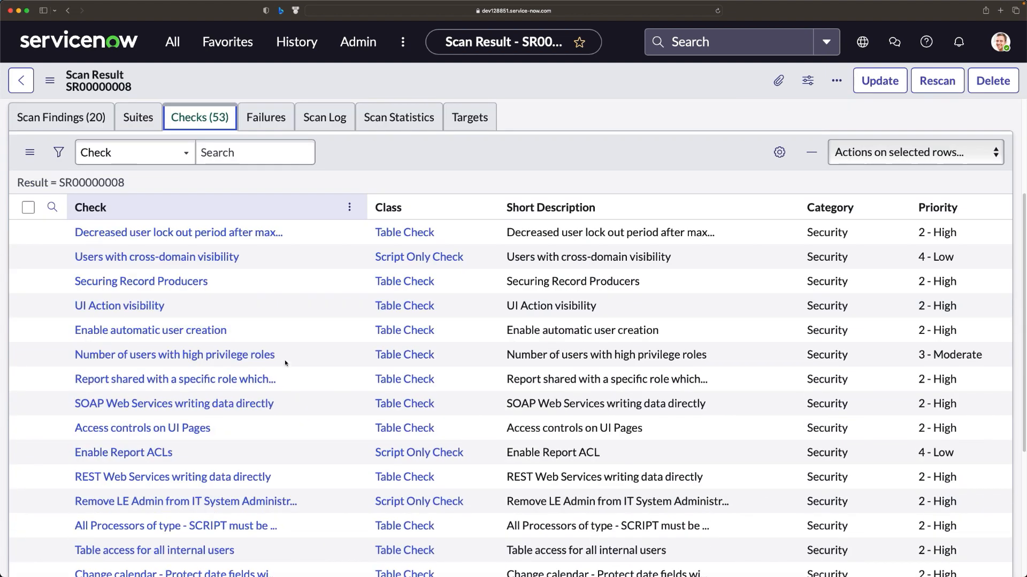
scroll(192, 367, up, 3)
click(474, 293)
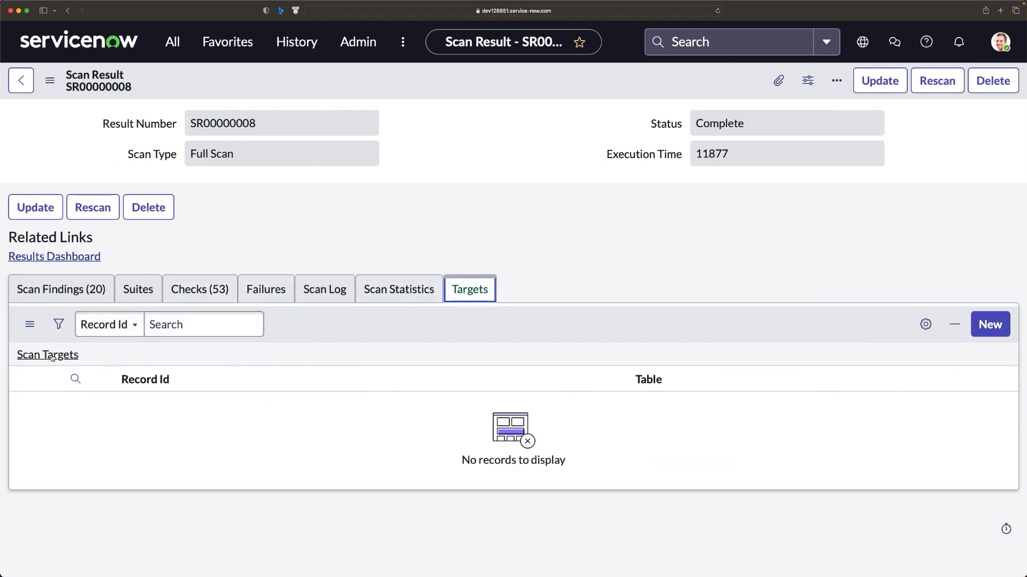
right_click(441, 91)
click(473, 275)
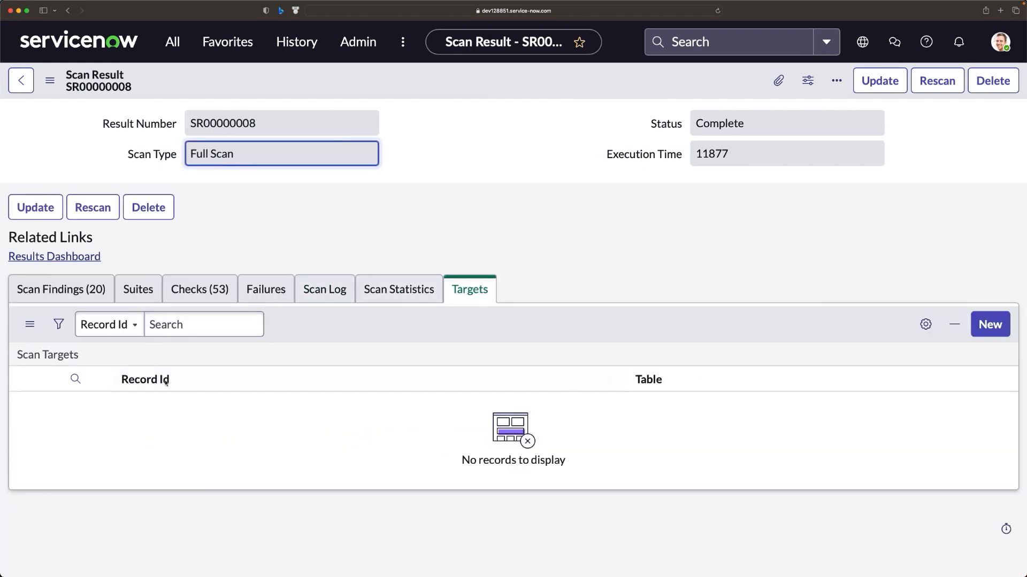
- Locate the Do not use GlideRecord finding among the full scan's findings and open its record
click(80, 289)
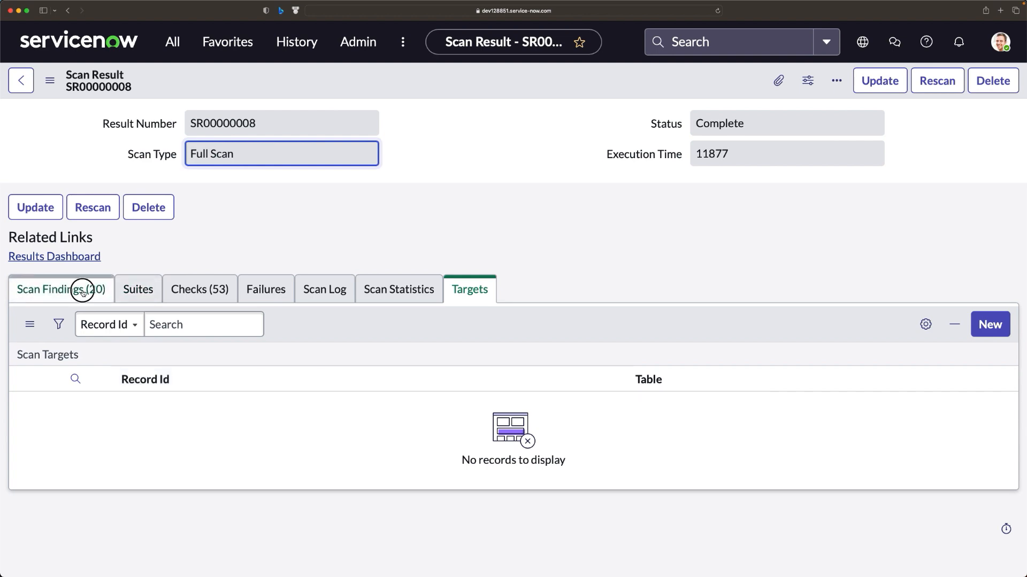
scroll(275, 424, down, 6)
scroll(267, 423, up, 6)
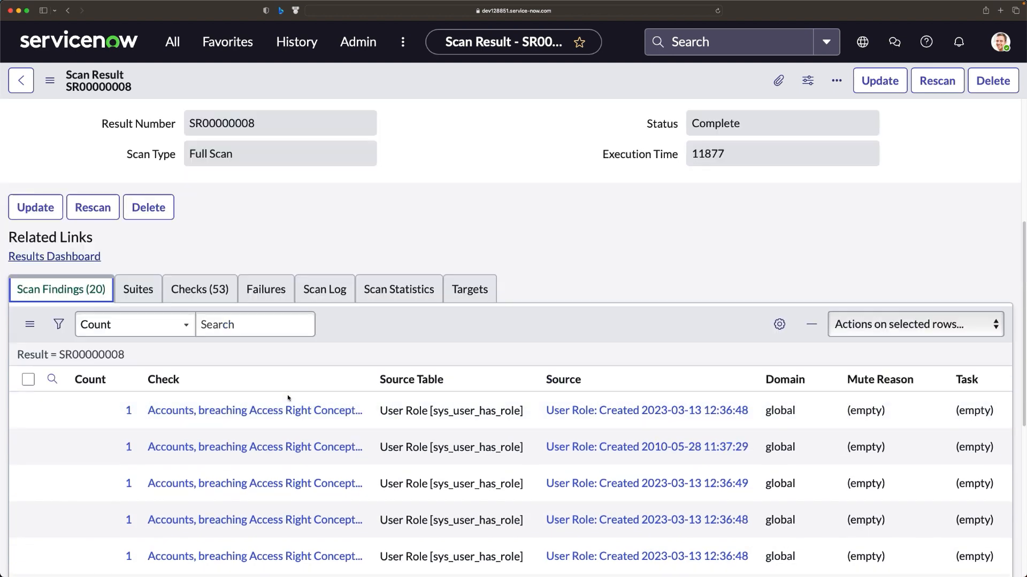
click(187, 292)
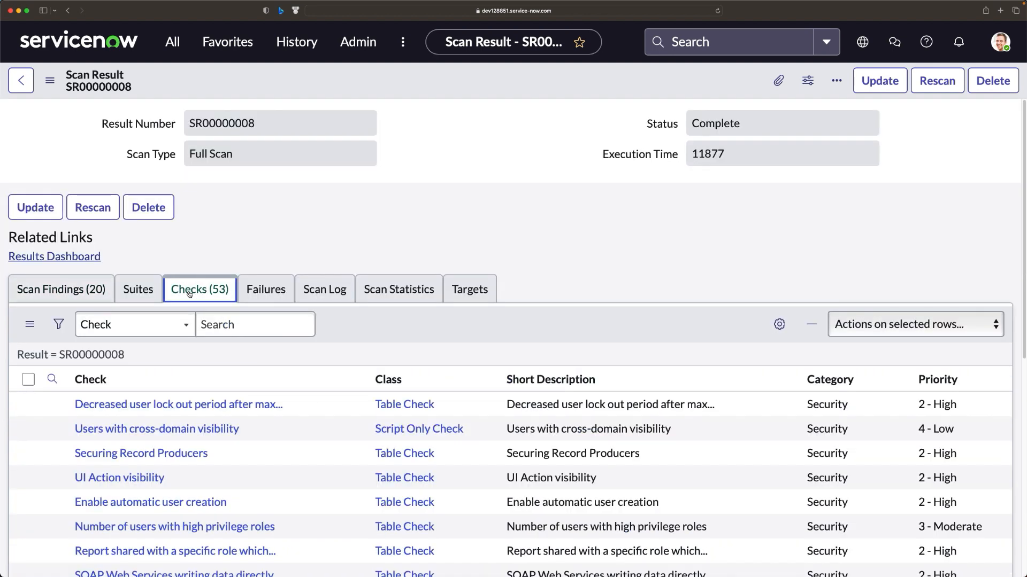
click(102, 293)
scroll(306, 420, down, 5)
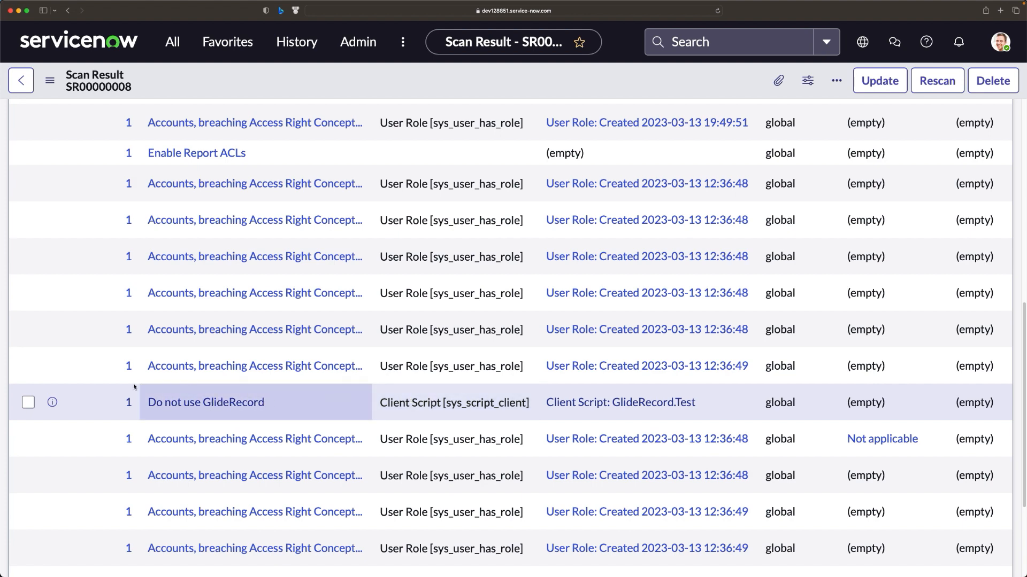
scroll(269, 384, down, 3)
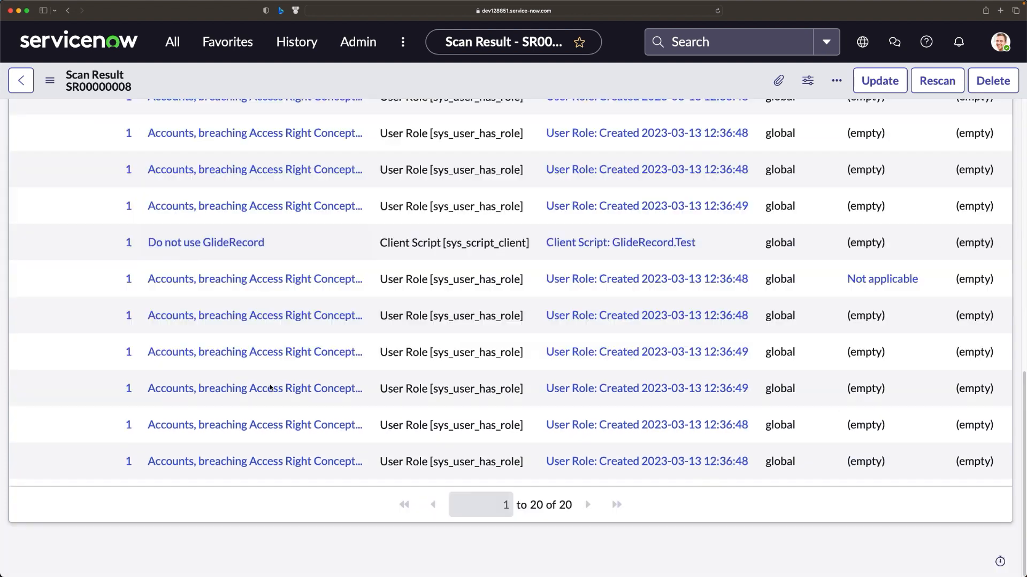
scroll(270, 384, up, 7)
scroll(269, 384, down, 5)
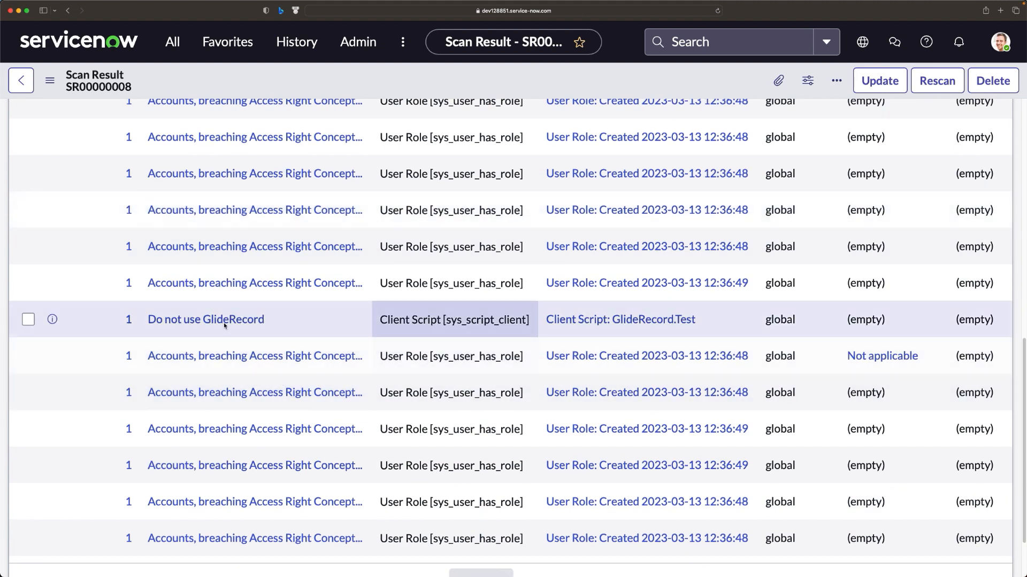
click(52, 320)
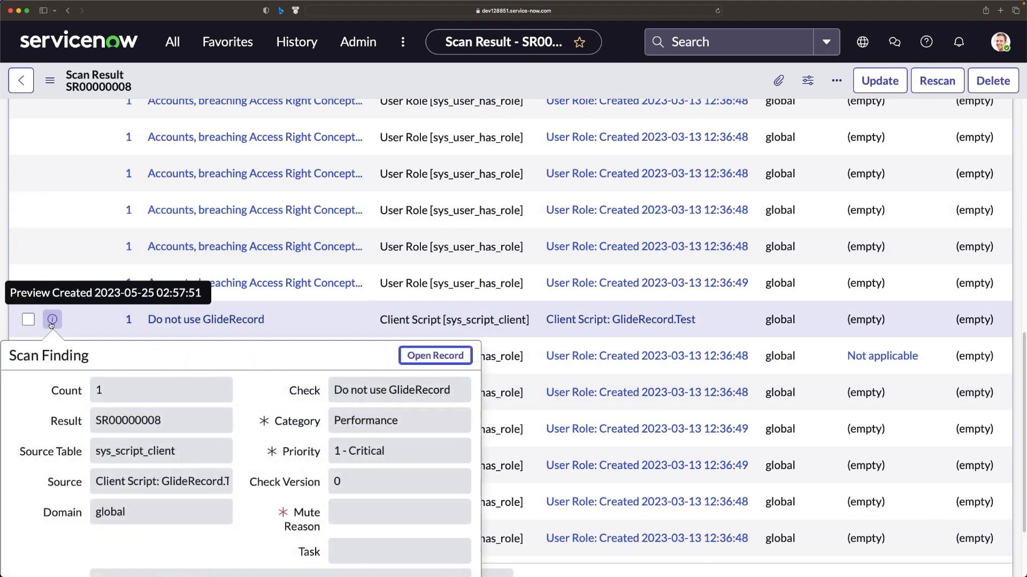
click(449, 356)
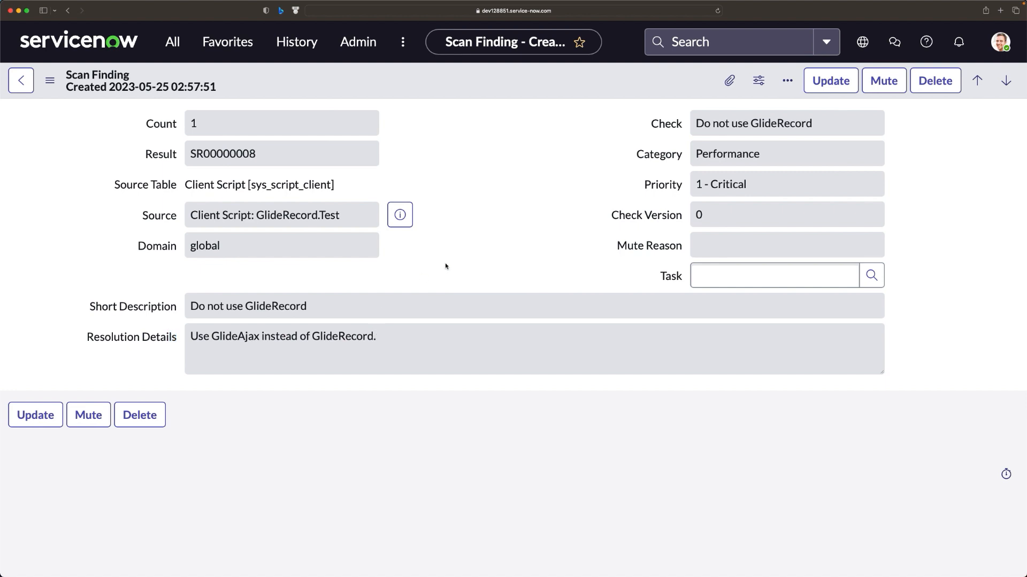
- Start a new scan task for the finding's Task field and fill in the assignee's name
click(872, 277)
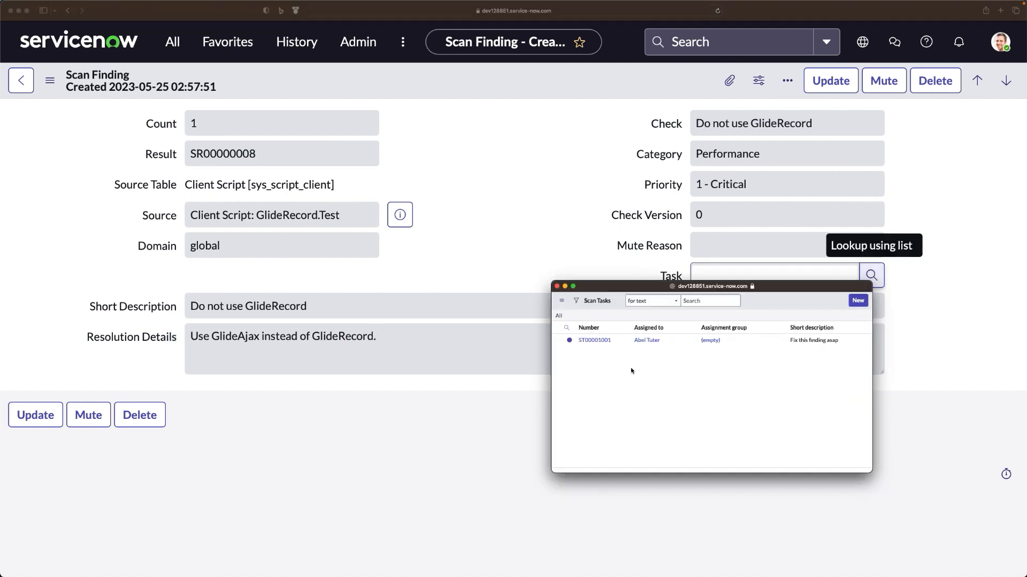
click(844, 339)
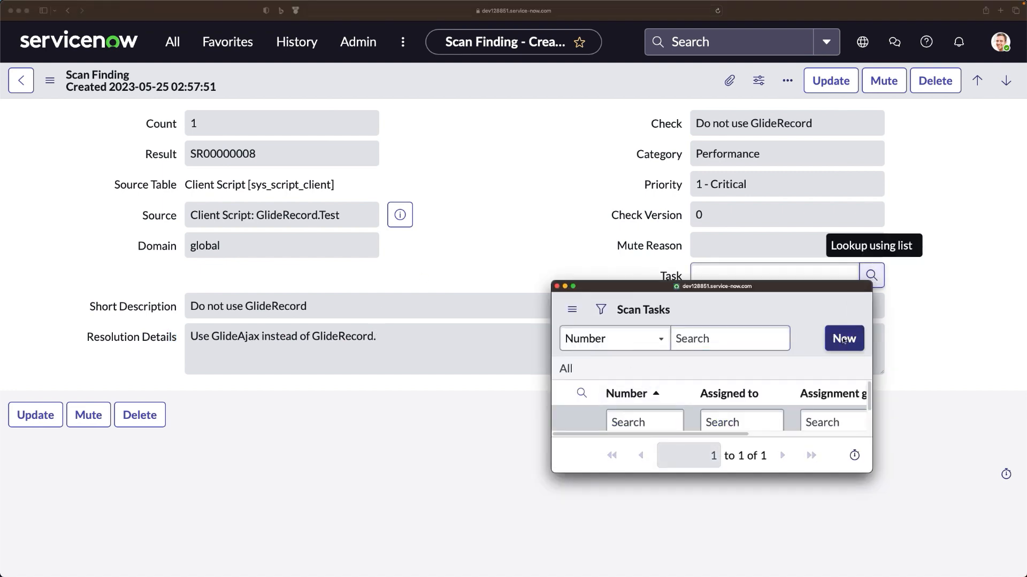
scroll(695, 371, down, 1)
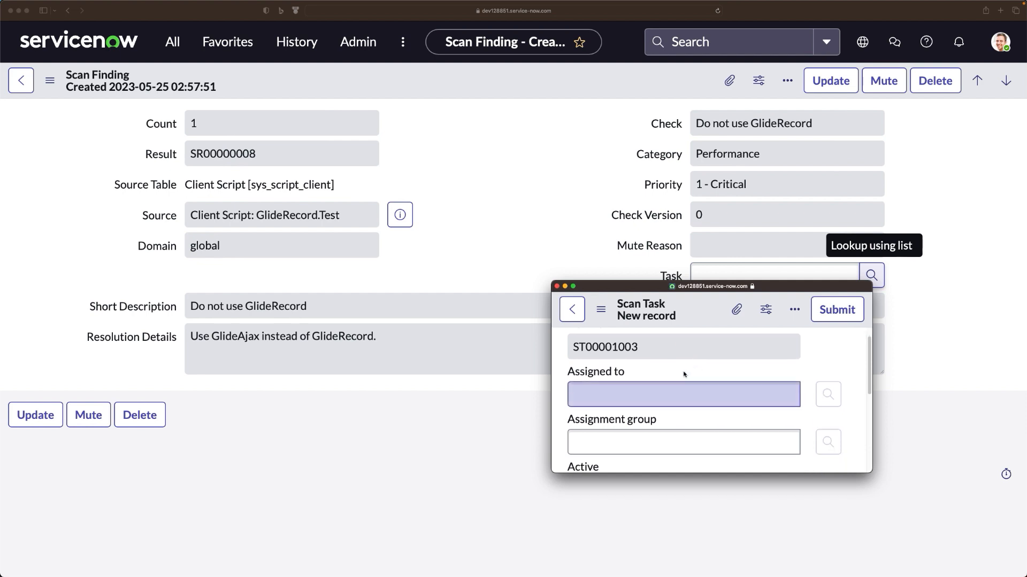
click(624, 396)
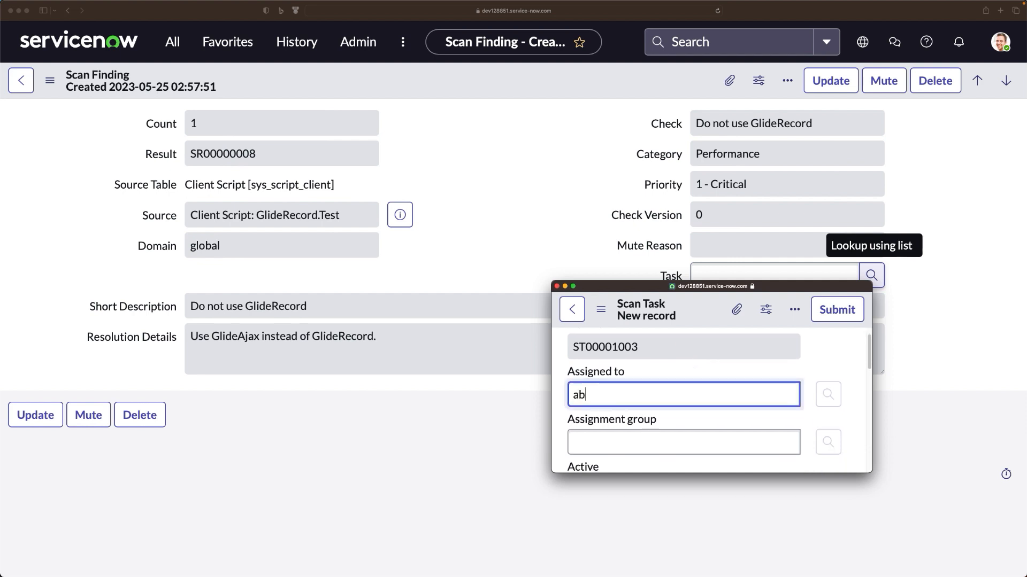
click(599, 433)
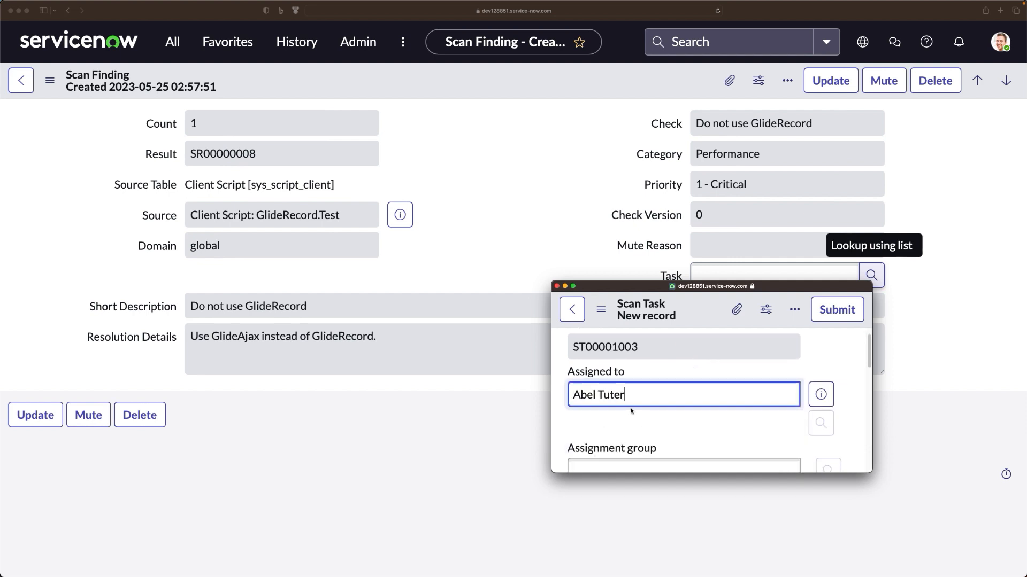
- Submit the scan task with the short description "Fix by replacing code with GlideAjax" and save the finding
scroll(635, 410, down, 3)
scroll(634, 410, down, 3)
scroll(721, 381, up, 5)
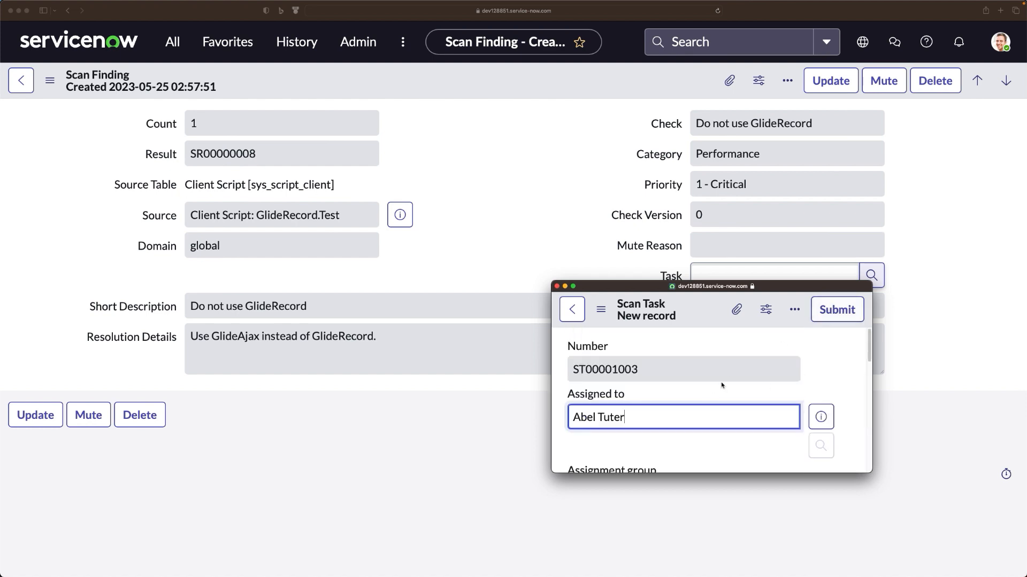
scroll(721, 381, down, 1)
scroll(721, 381, down, 2)
click(596, 435)
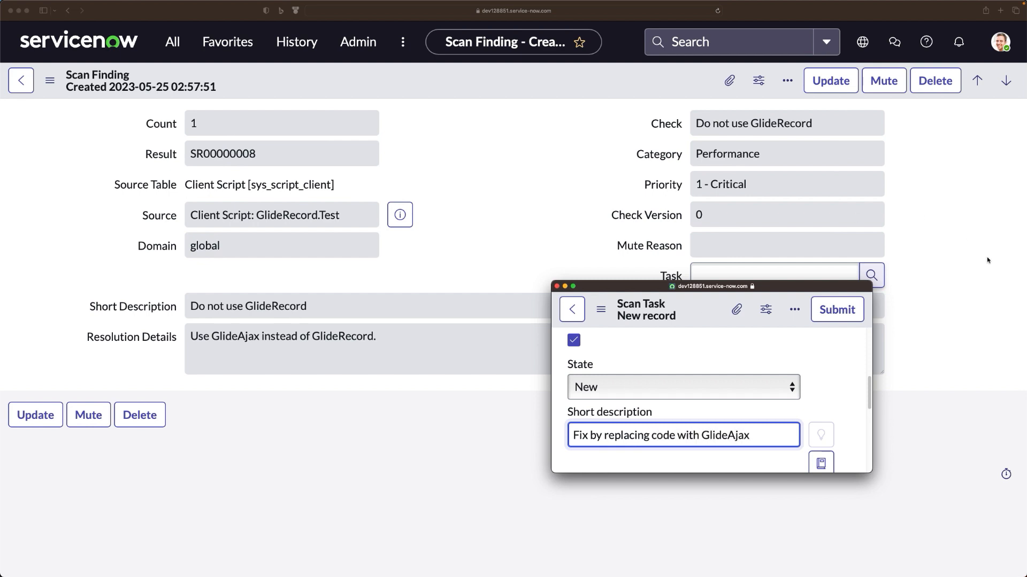
click(839, 311)
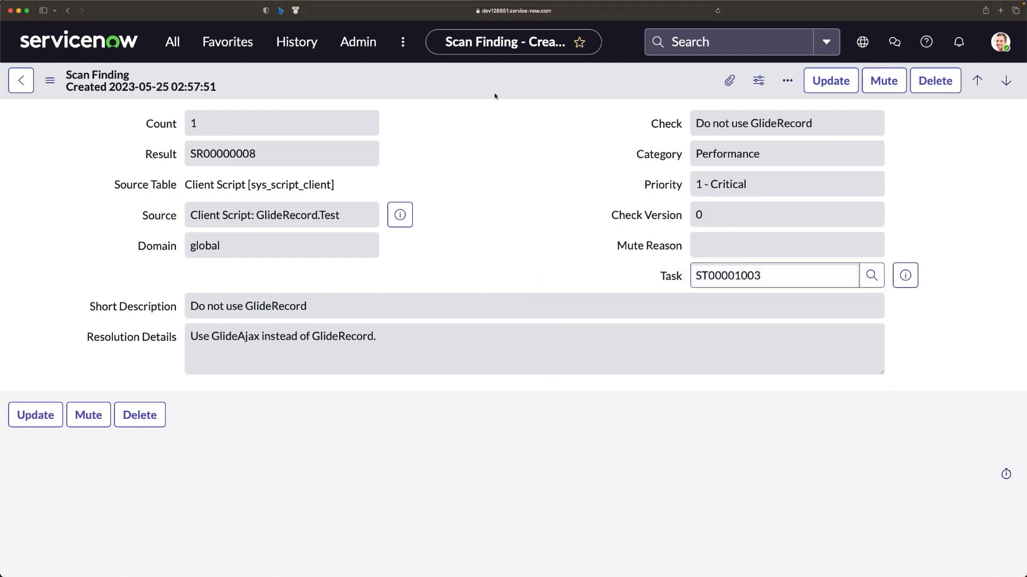
right_click(495, 95)
click(512, 100)
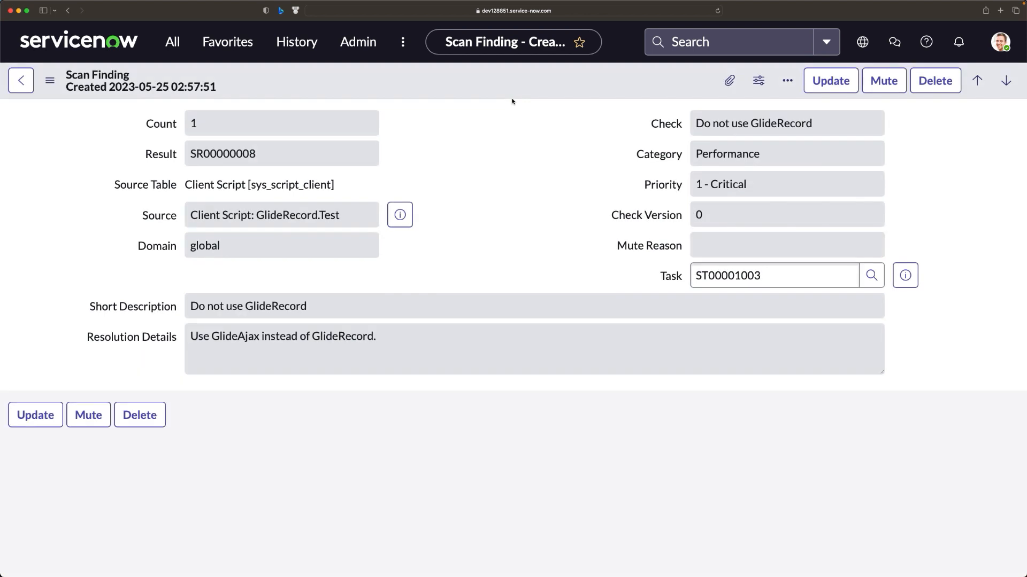